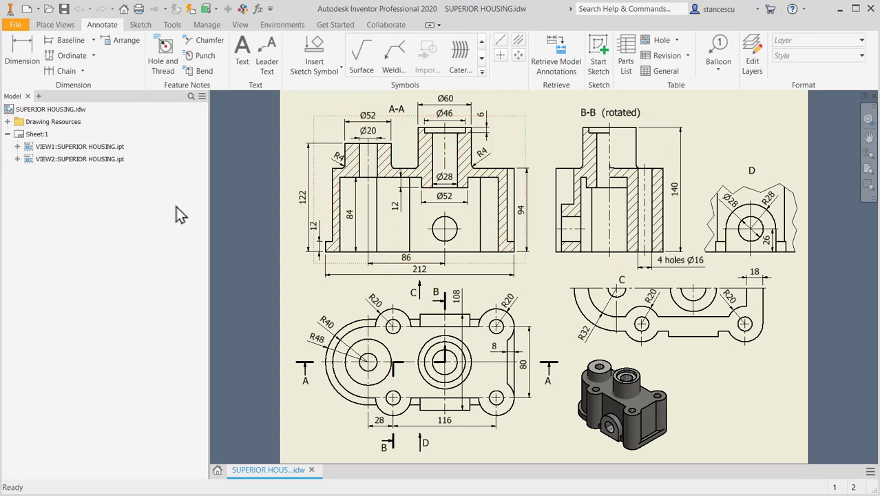
Create a new part from the metric Standard (mm).ipt template and start a sketch on the XZ plane, with X pointing horizontally
{"action": "left_click", "coordinate": [27, 10]}
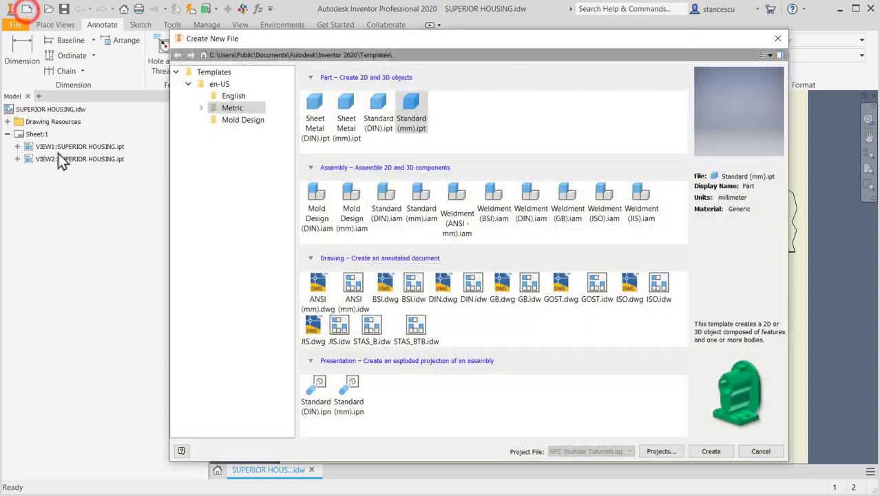
{"action": "double_click", "coordinate": [412, 107]}
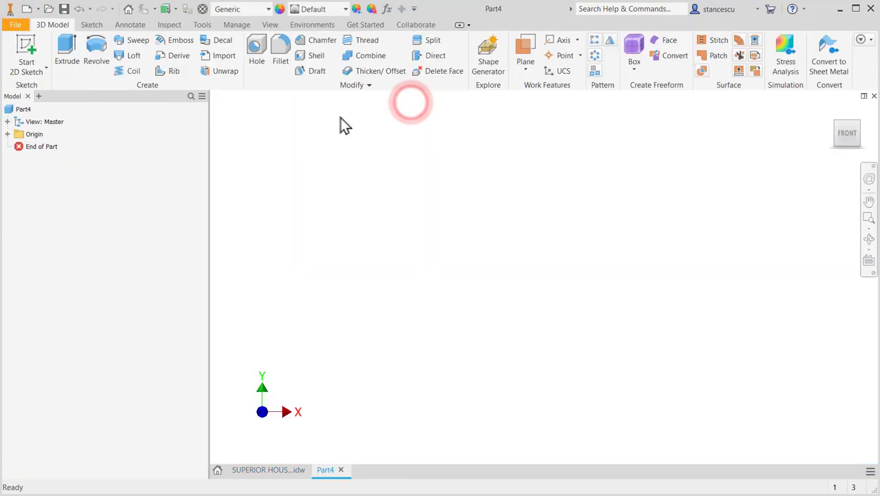
{"action": "left_click", "coordinate": [22, 46]}
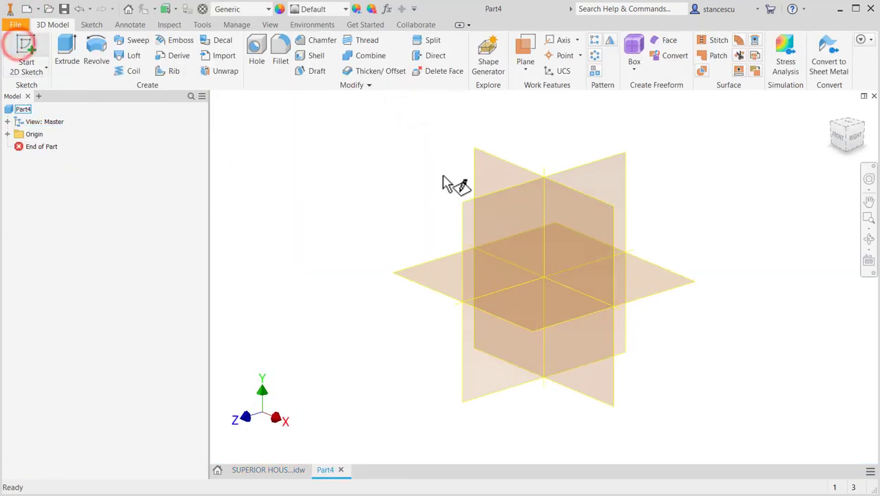
{"action": "left_click", "coordinate": [441, 274]}
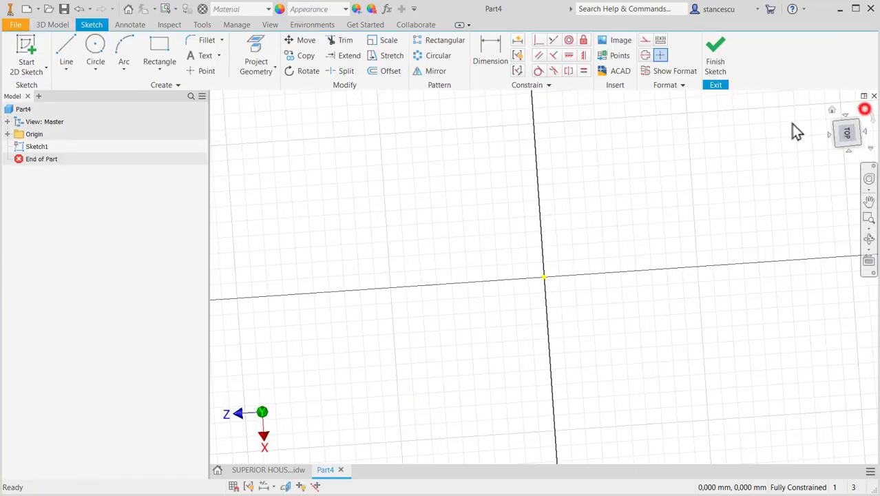
{"action": "left_click", "coordinate": [865, 110]}
Sketch a closed D-shaped profile with two parallel horizontal lines about 143 mm long, a tangent semicircular arc joining their left ends and a vertical right side
{"action": "left_click", "coordinate": [282, 471]}
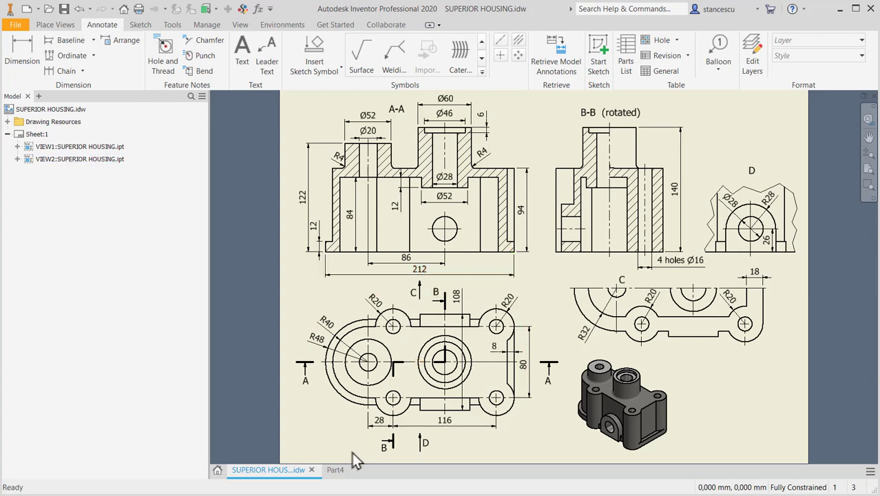
{"action": "left_click", "coordinate": [336, 469]}
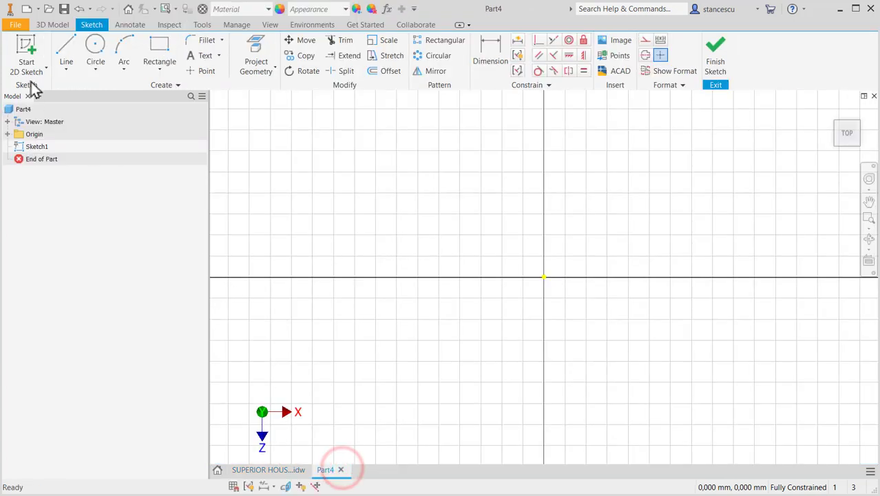
{"action": "left_click", "coordinate": [69, 55]}
{"action": "left_click", "coordinate": [721, 217]}
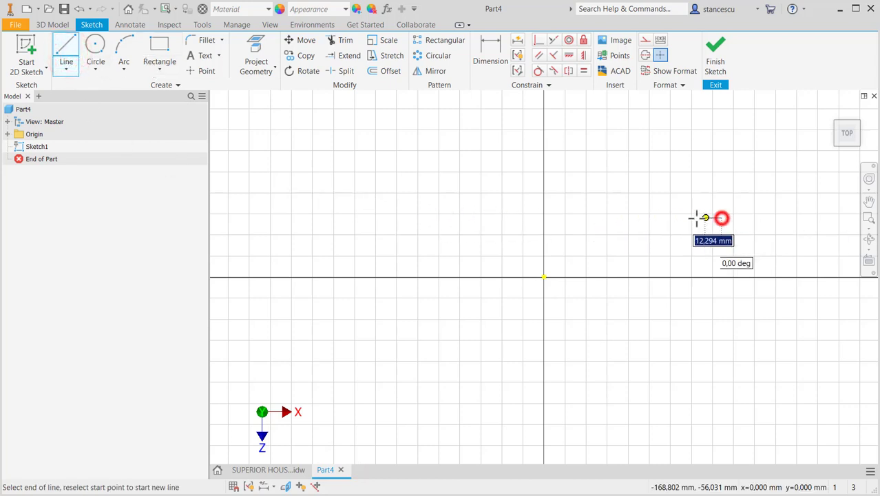
{"action": "left_click", "coordinate": [571, 217]}
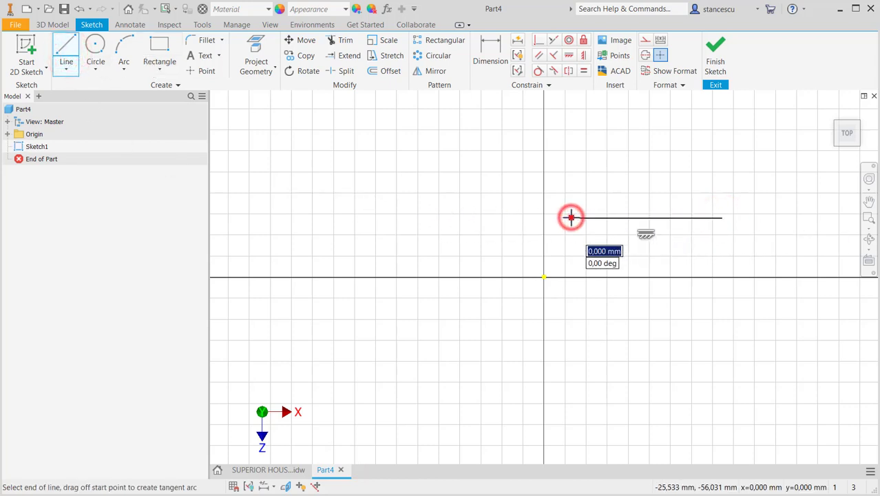
{"action": "left_click_drag", "start_coordinate": [570, 217], "coordinate": [571, 340]}
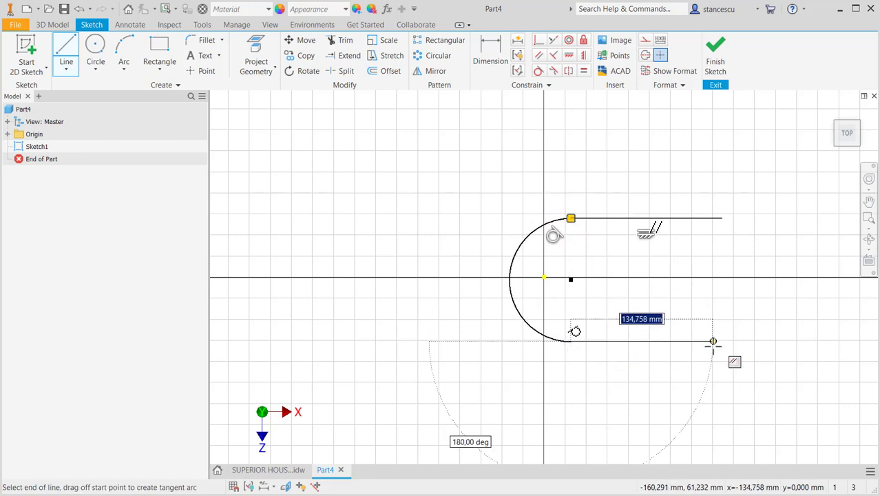
{"action": "left_click", "coordinate": [721, 340]}
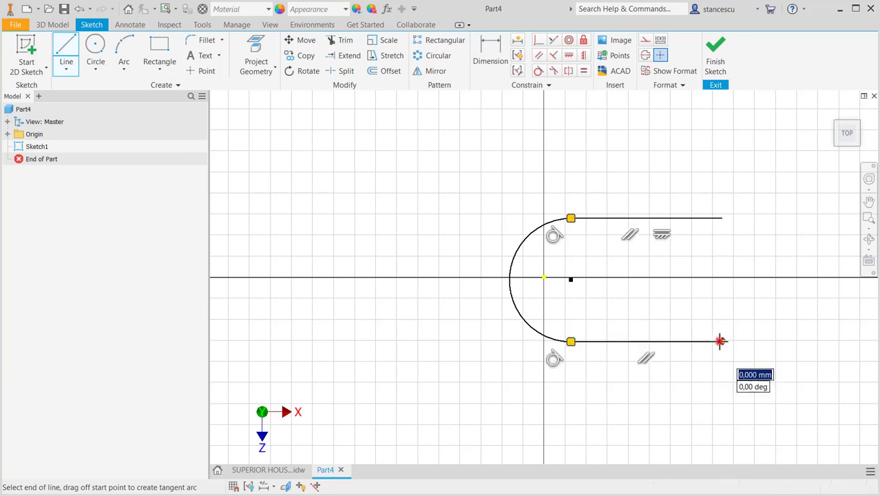
{"action": "right_click", "coordinate": [722, 303]}
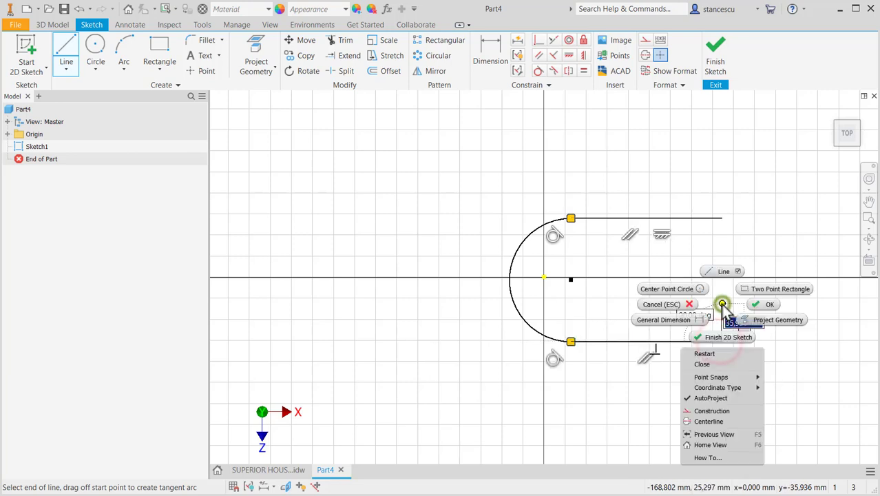
{"action": "left_click", "coordinate": [703, 364]}
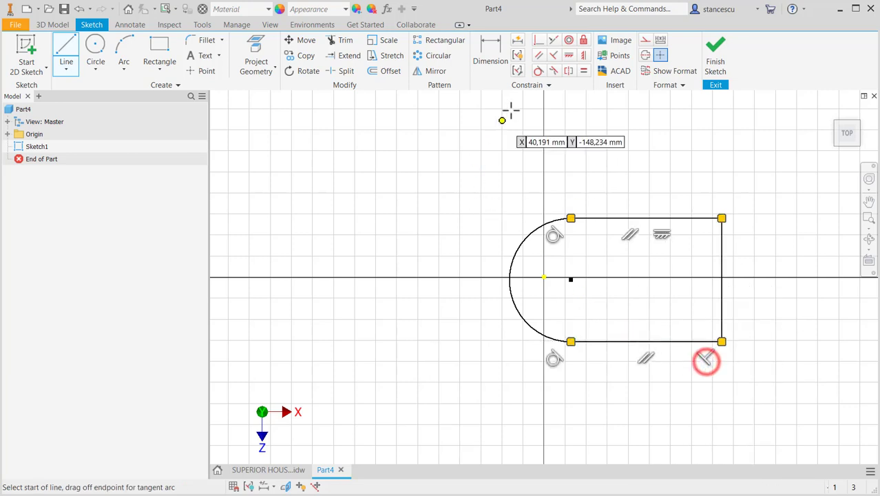
Make the arc's centre point coincident with the sketch origin
{"action": "left_click", "coordinate": [538, 40]}
{"action": "left_click", "coordinate": [571, 279]}
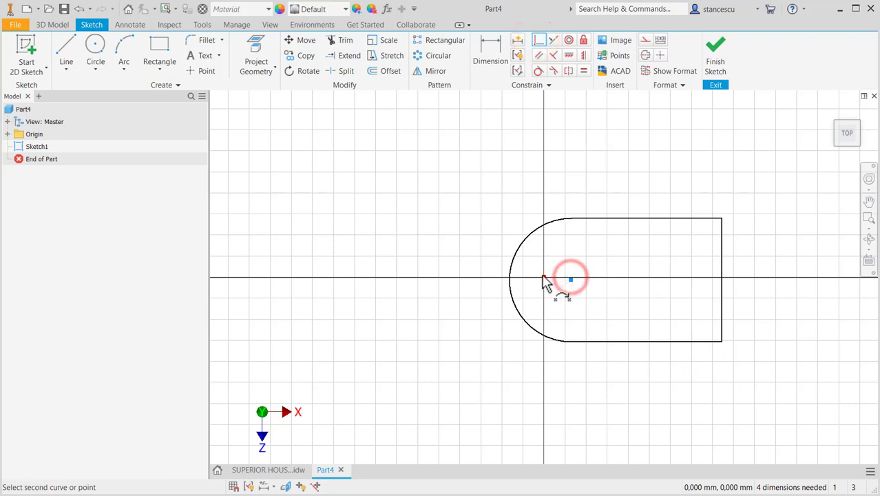
{"action": "left_click", "coordinate": [544, 277]}
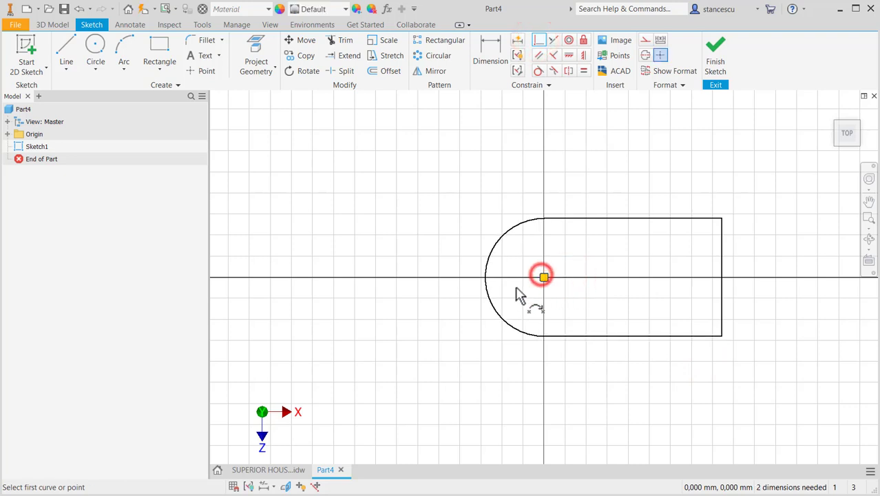
Dimension the arc's radius as 48 mm
{"action": "left_click", "coordinate": [492, 58]}
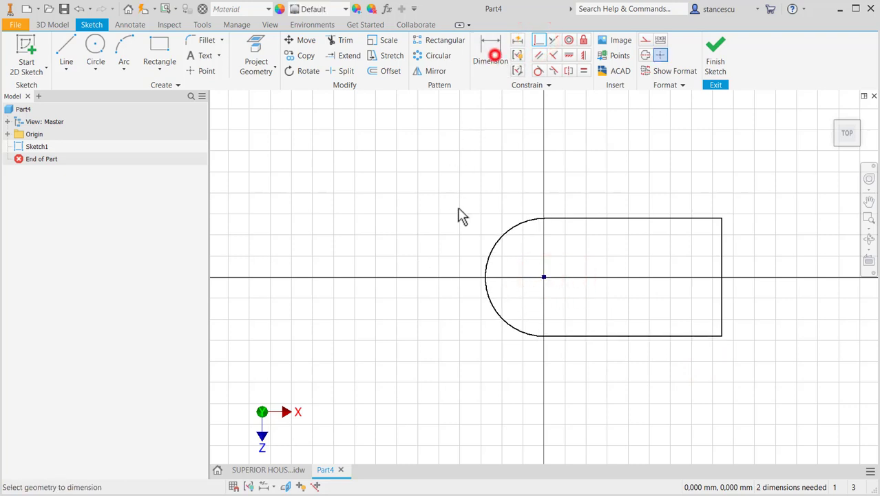
{"action": "left_click", "coordinate": [493, 247]}
{"action": "left_click", "coordinate": [441, 221]}
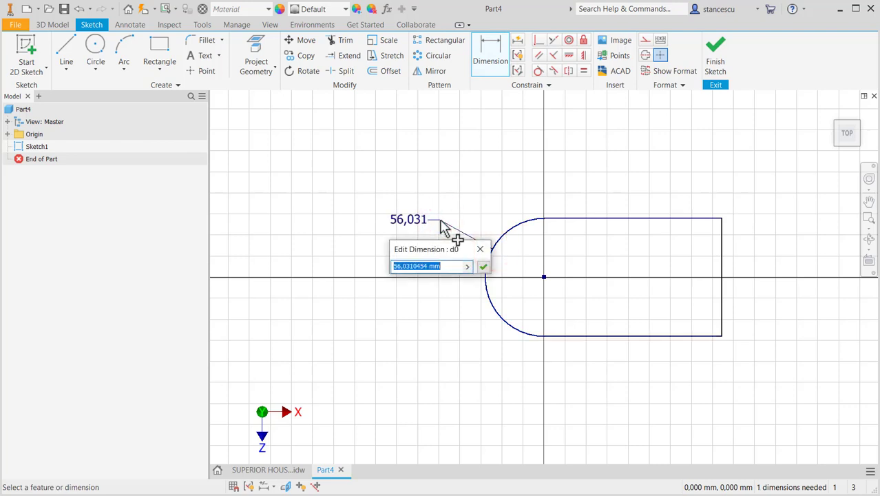
{"action": "key", "text": "Return"}
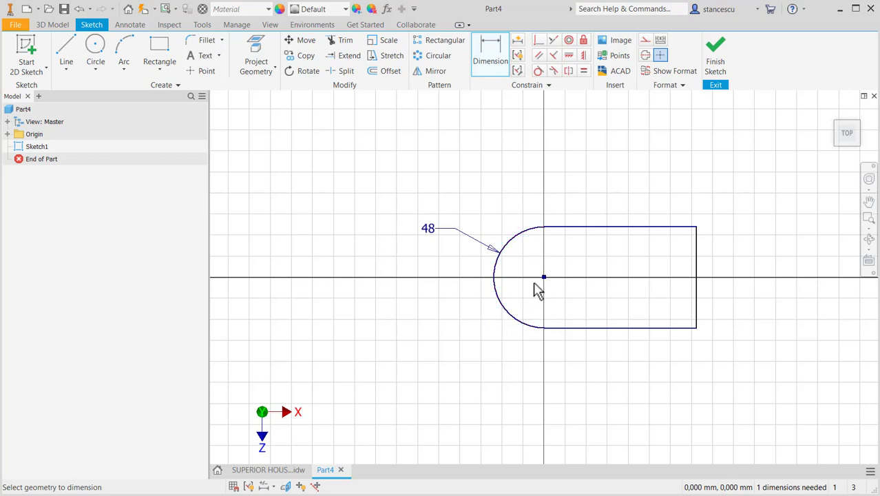
Dimension the horizontal distance from the arc's centre to the right vertical line with the expression 212-d0
{"action": "left_click", "coordinate": [518, 322]}
{"action": "left_click", "coordinate": [696, 288]}
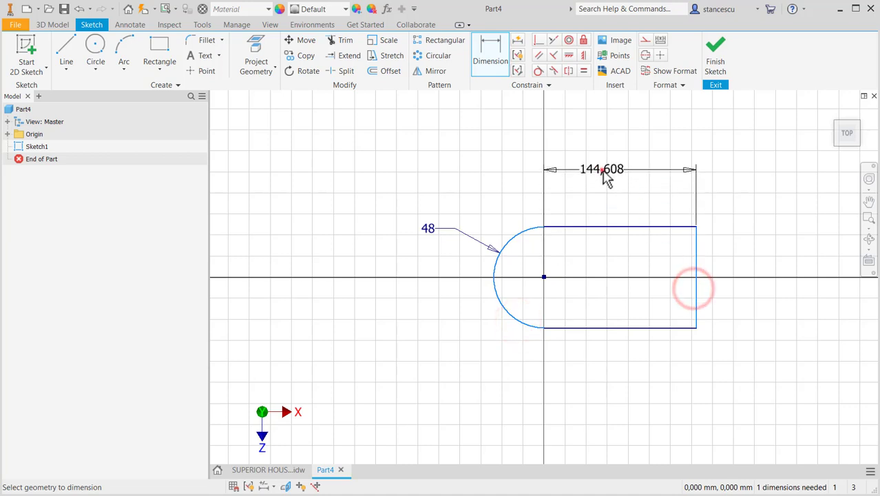
{"action": "left_click", "coordinate": [604, 177]}
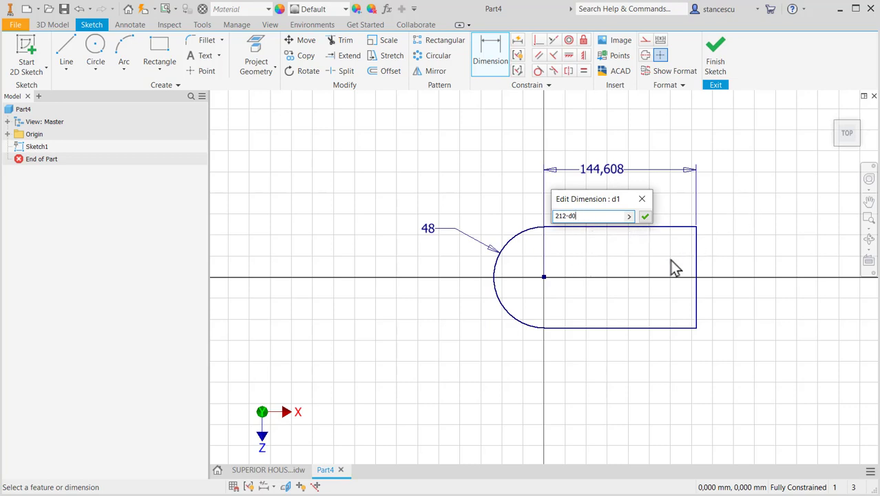
{"action": "left_click", "coordinate": [646, 218]}
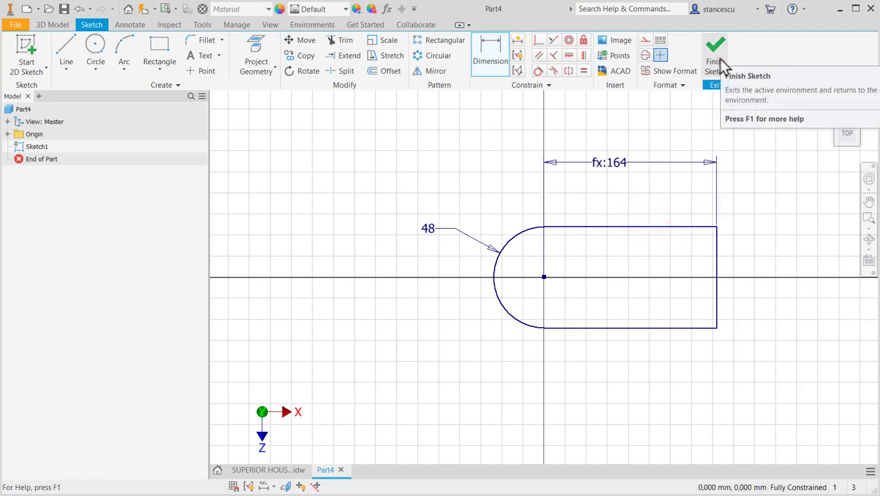
Examine the top view in the SUPERIOR HOUSING drawing, focusing on the base outline and the contours around the corner bosses
{"action": "left_click", "coordinate": [271, 470]}
{"action": "scroll", "coordinate": [527, 414], "scroll_direction": "up", "scroll_amount": 5}
{"action": "middle_click_drag", "start_coordinate": [527, 413], "coordinate": [613, 360]}
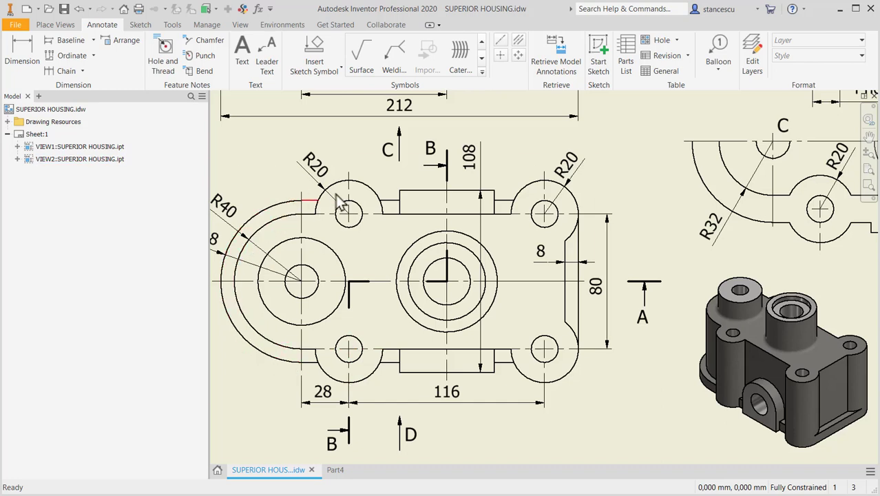
{"action": "left_click", "coordinate": [578, 350]}
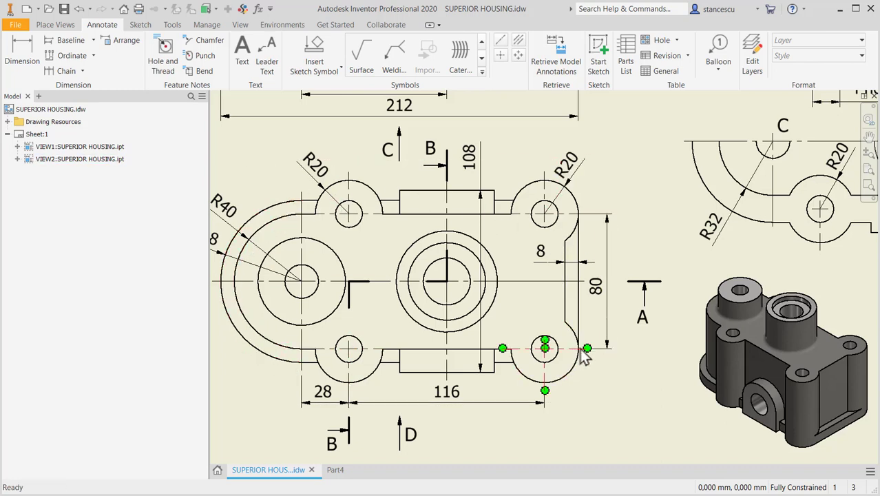
{"action": "key", "text": "Escape"}
{"action": "left_click", "coordinate": [580, 375]}
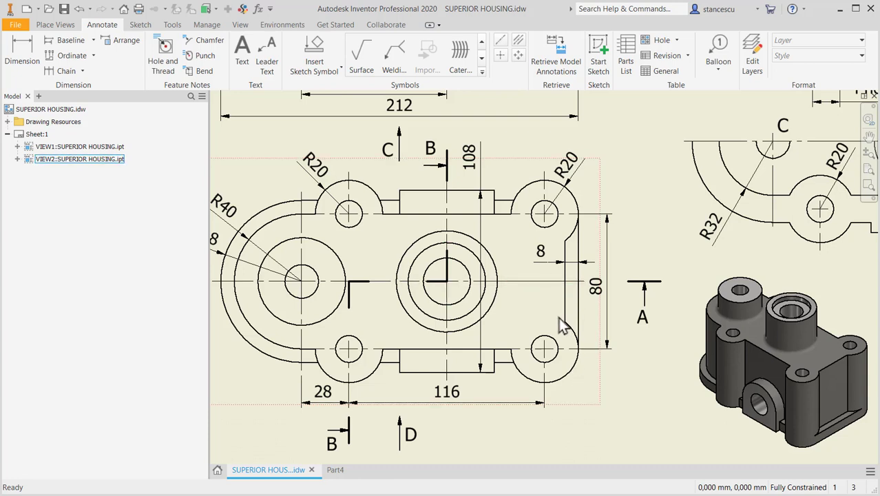
{"action": "left_click", "coordinate": [562, 324]}
{"action": "left_click", "coordinate": [563, 374]}
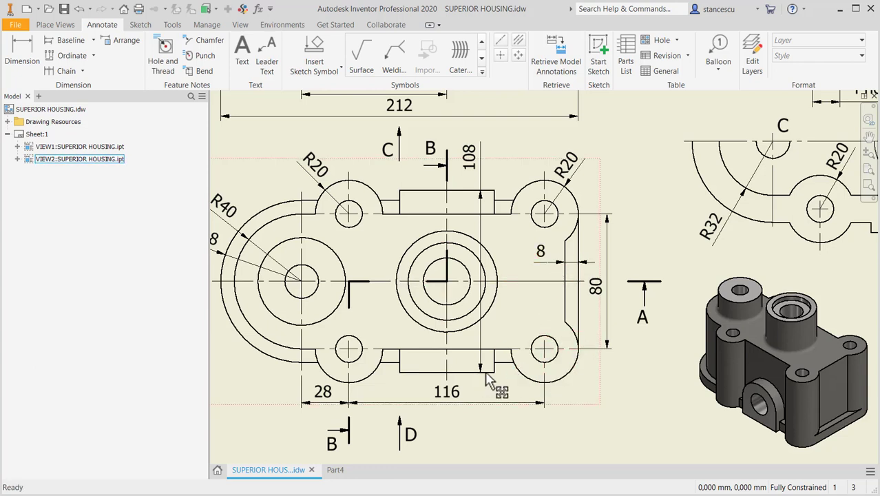
{"action": "middle_click_drag", "start_coordinate": [261, 289], "coordinate": [304, 295]}
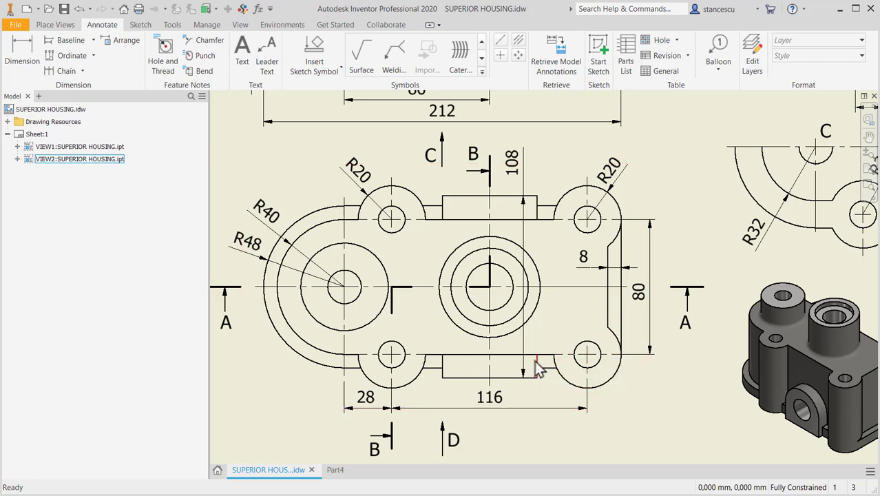
Round both right-hand corners of the part's profile with 8 mm sketch fillets and finish the sketch
{"action": "left_click", "coordinate": [335, 470]}
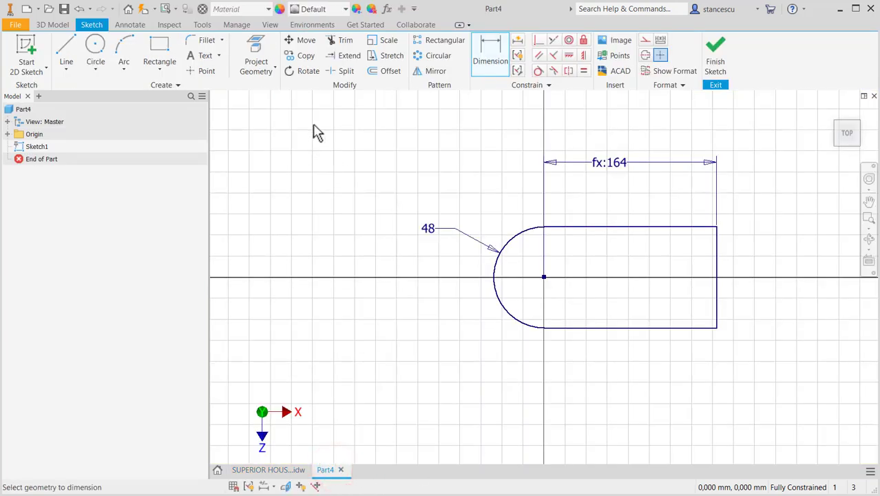
{"action": "left_click", "coordinate": [206, 39]}
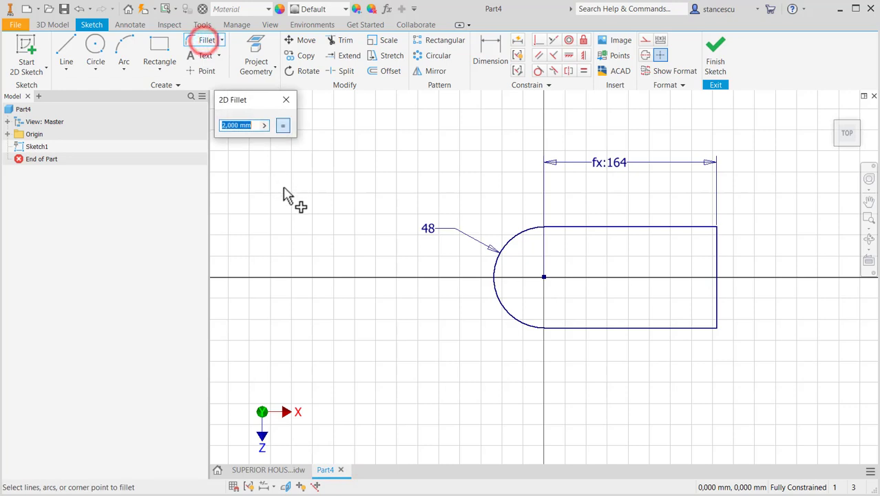
{"action": "type", "text": "8"}
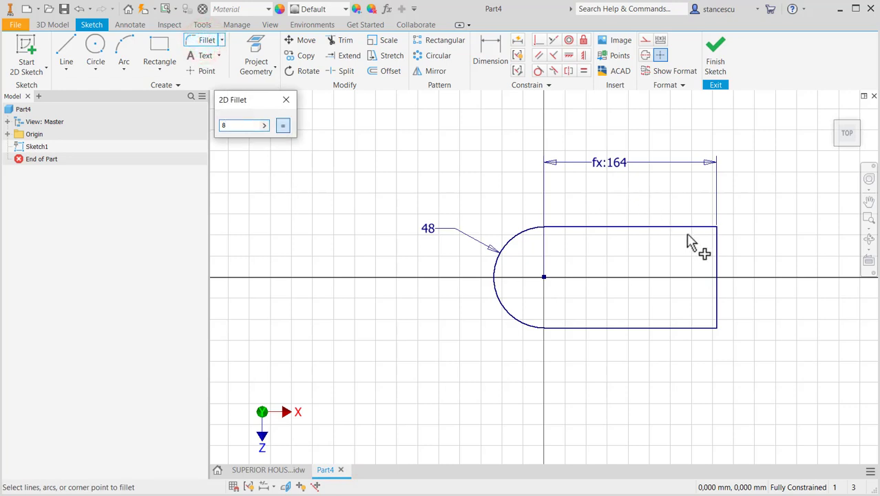
{"action": "left_click", "coordinate": [720, 231]}
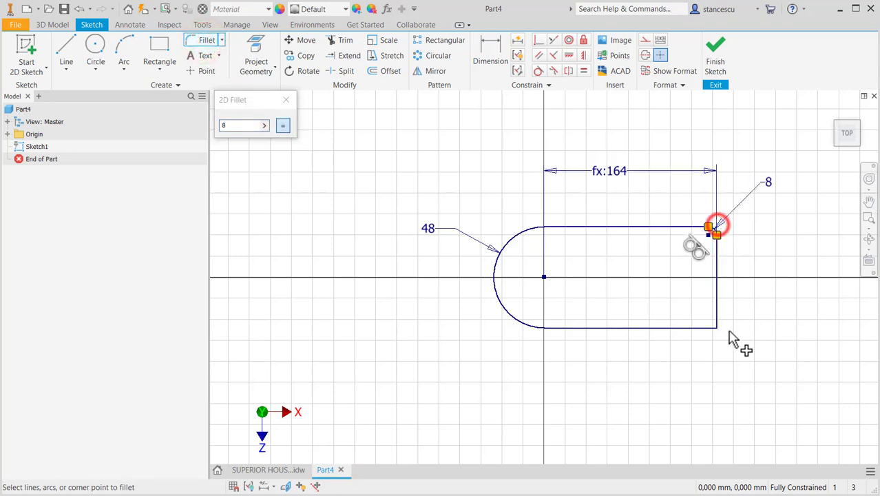
{"action": "left_click", "coordinate": [719, 338]}
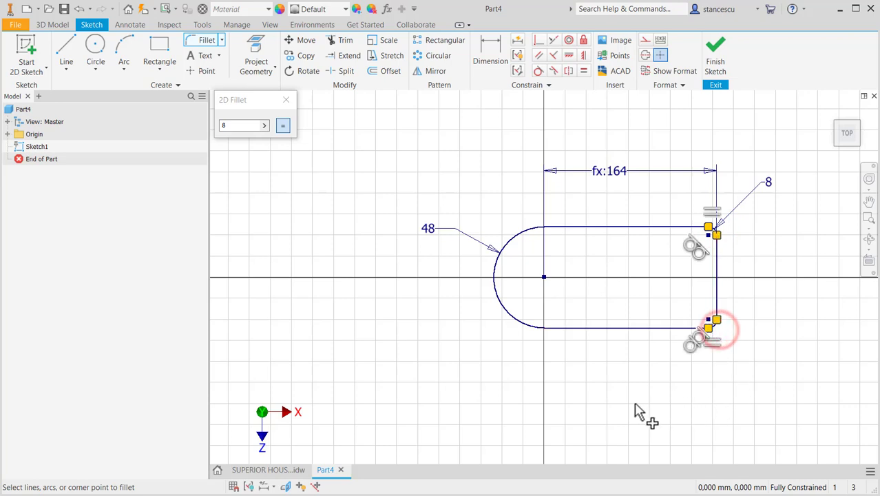
{"action": "left_click", "coordinate": [286, 100]}
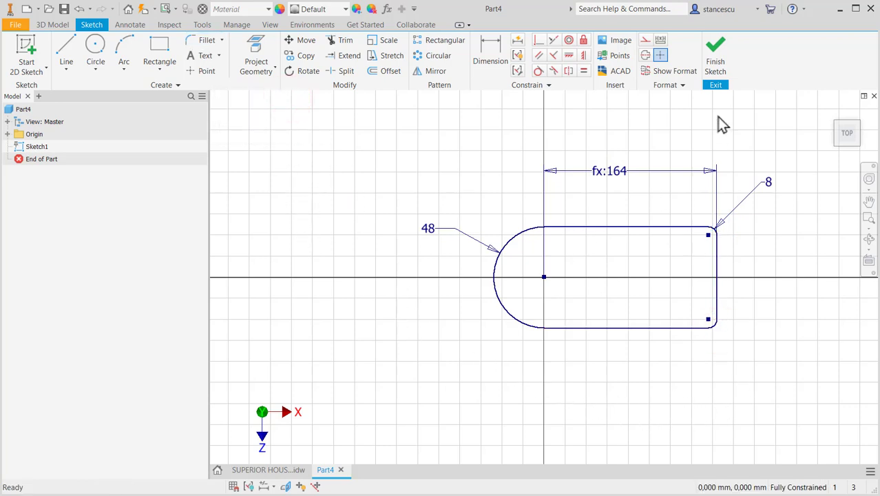
{"action": "left_click", "coordinate": [714, 62]}
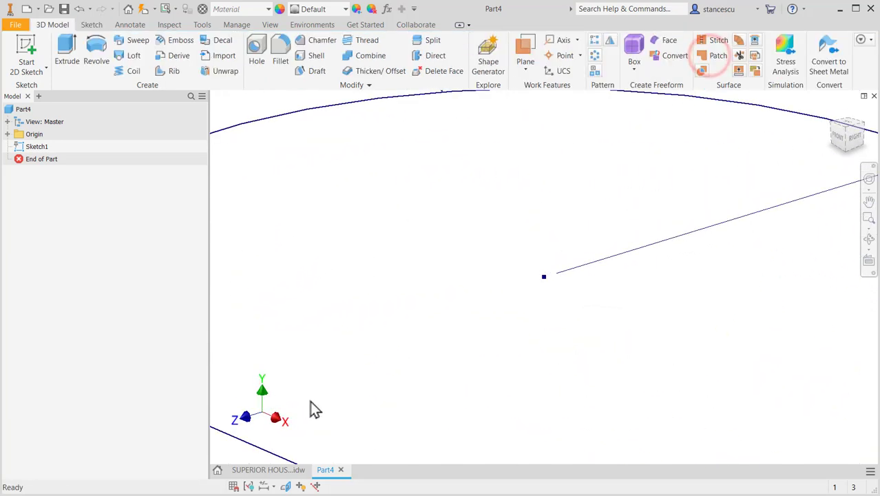
Check the base flange height in section A-A of the SUPERIOR HOUSING drawing and return to the part
{"action": "left_click", "coordinate": [273, 471]}
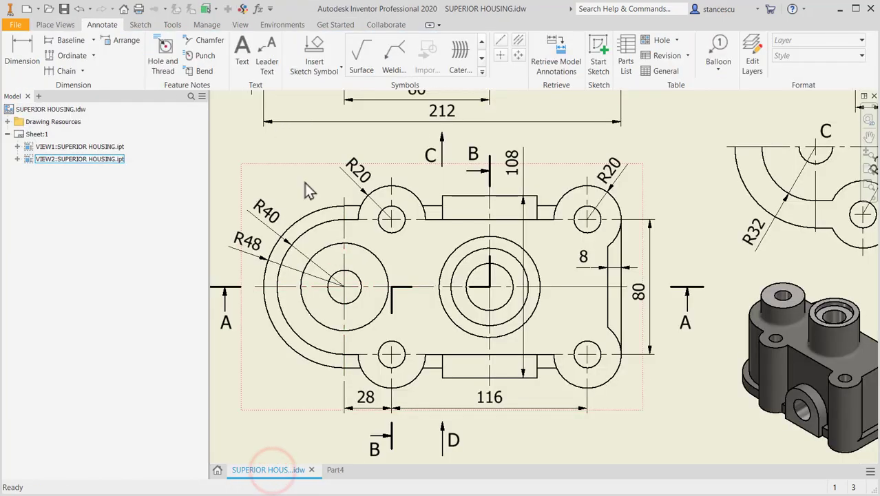
{"action": "middle_click_drag", "start_coordinate": [306, 190], "coordinate": [330, 384]}
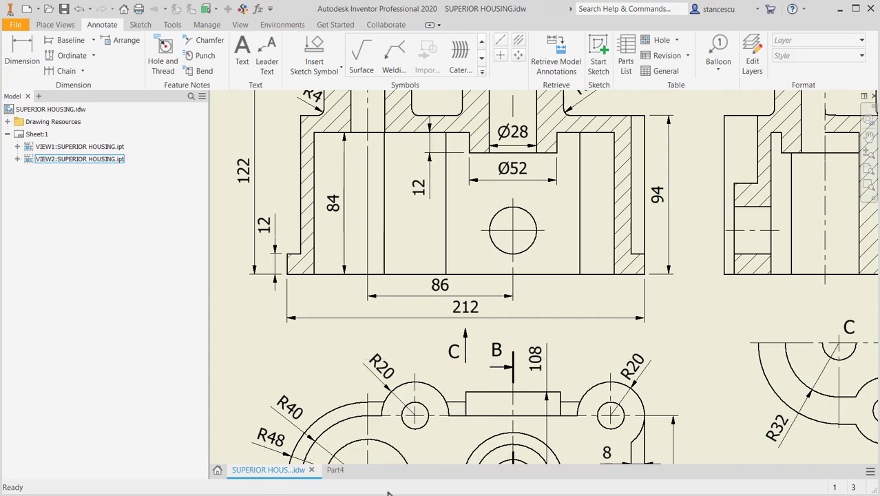
{"action": "left_click", "coordinate": [346, 471]}
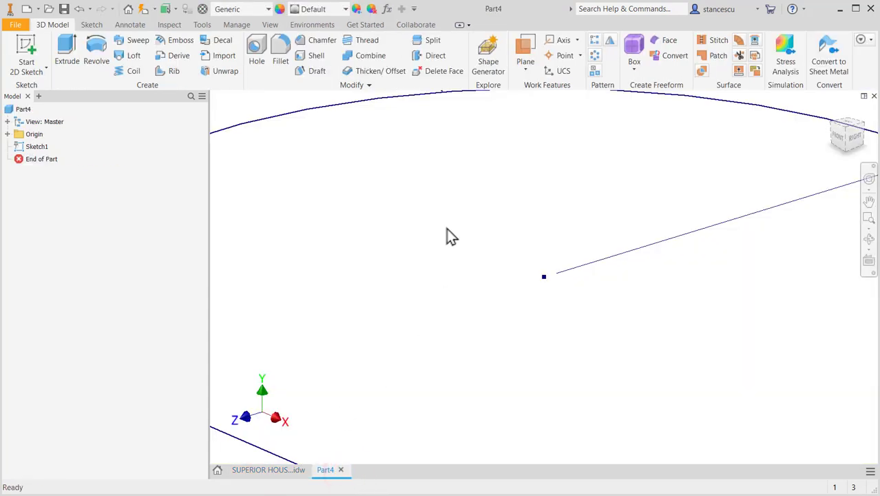
Extrude the base flange profile upward by 12 mm as a new solid
{"action": "key", "text": "F6"}
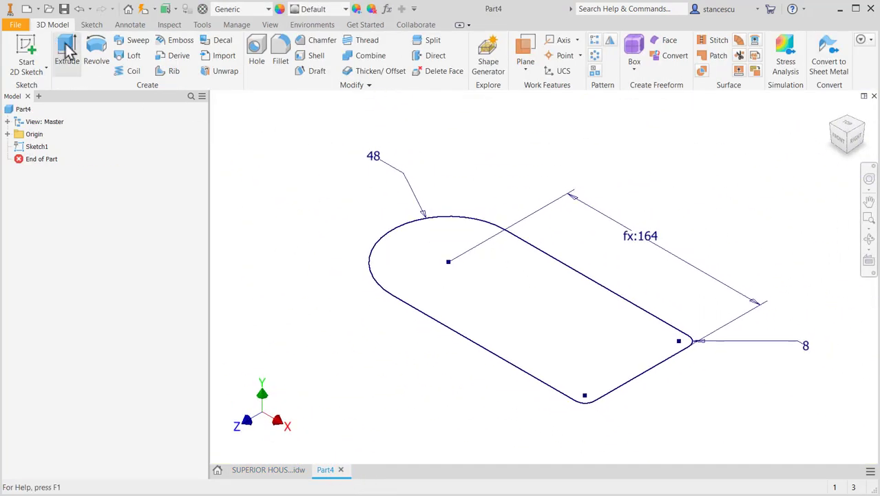
{"action": "left_click", "coordinate": [65, 47]}
{"action": "type", "text": "12"}
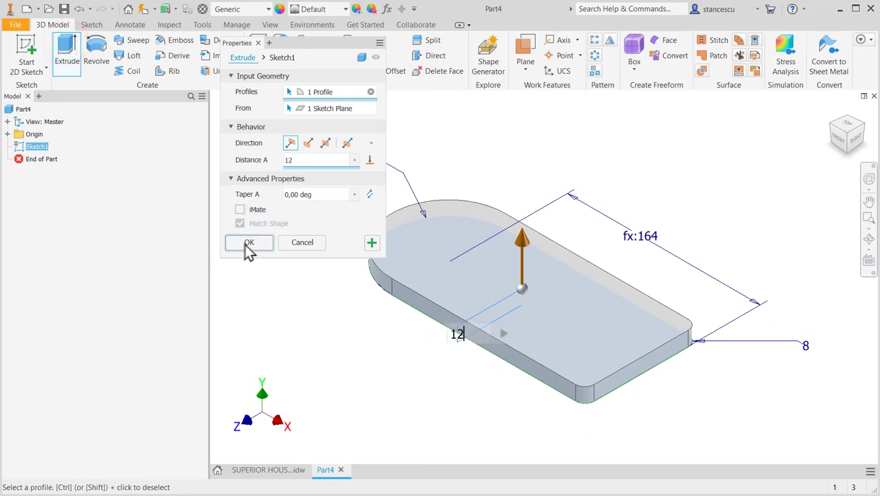
{"action": "left_click", "coordinate": [249, 243]}
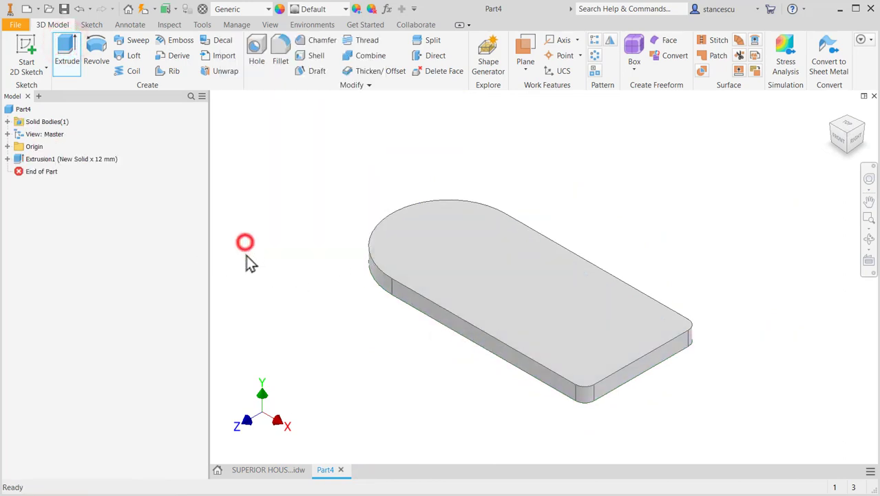
Start a sketch on the flange's top face and check the R48 and R40 outlines in the drawing's top view
{"action": "left_click", "coordinate": [561, 294]}
{"action": "left_click", "coordinate": [637, 285]}
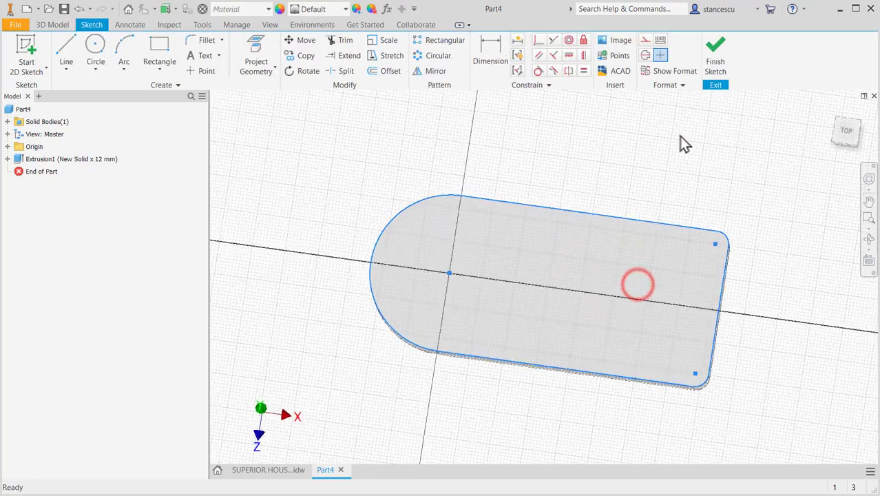
{"action": "left_click", "coordinate": [274, 469]}
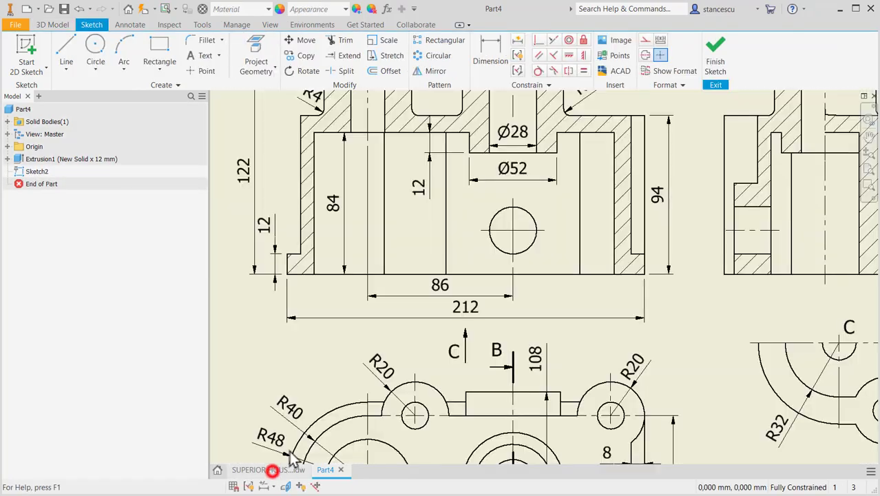
{"action": "mouse_move", "coordinate": [327, 292]}
{"action": "middle_mouse_down"}
{"action": "mouse_move", "coordinate": [319, 346]}
{"action": "mouse_move", "coordinate": [357, 153]}
{"action": "middle_mouse_up"}
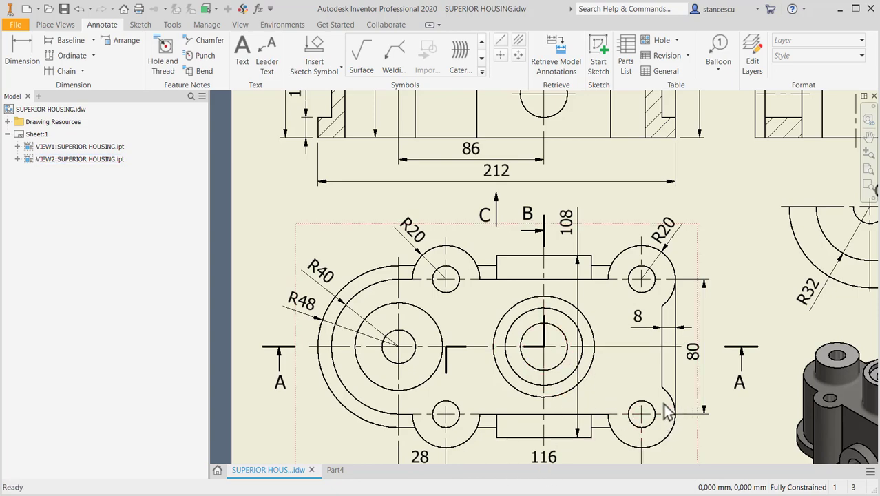
{"action": "left_click", "coordinate": [335, 469]}
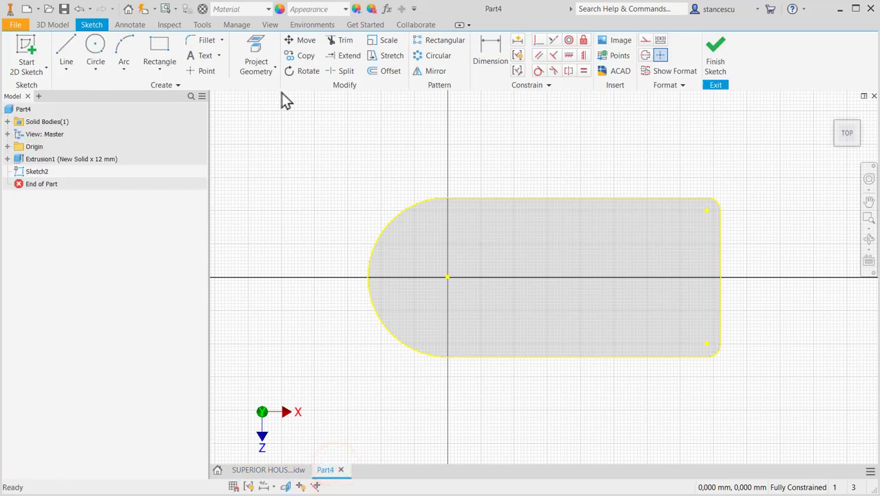
Offset the projected flange outline inward by 8 mm and finish the sketch
{"action": "left_click", "coordinate": [385, 72]}
{"action": "left_click", "coordinate": [410, 206]}
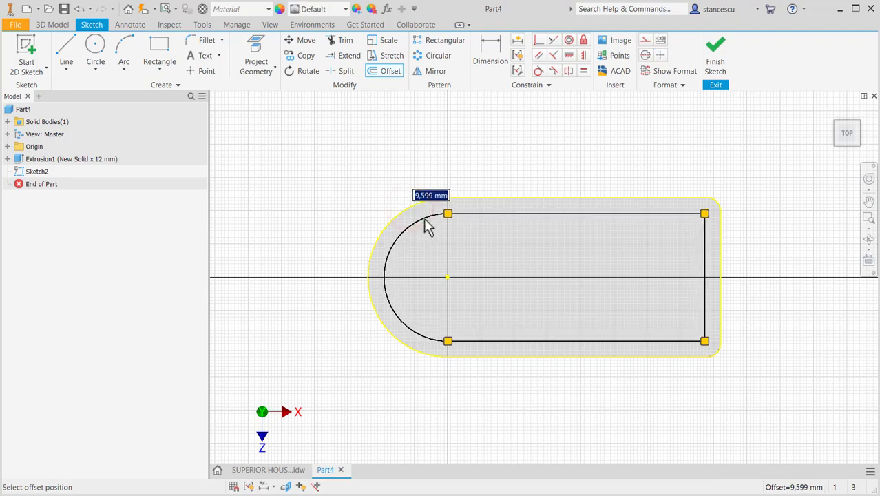
{"action": "type", "text": "8"}
{"action": "key", "text": "Return"}
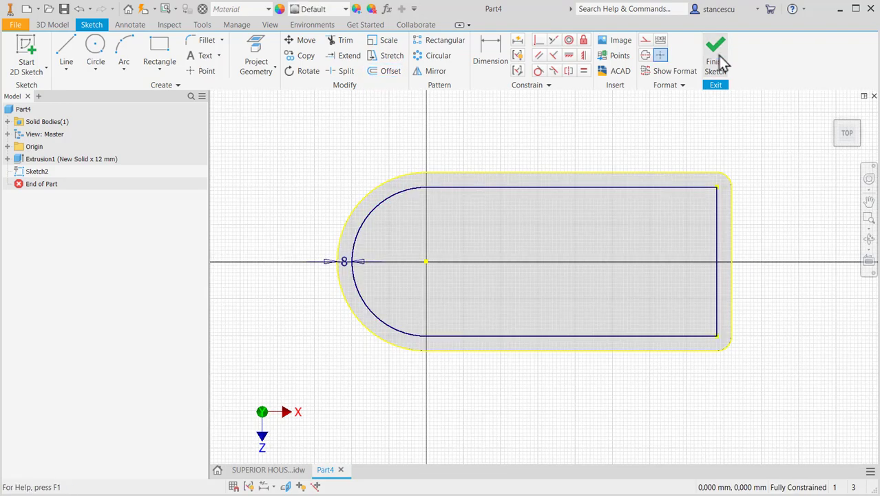
{"action": "left_click", "coordinate": [720, 61]}
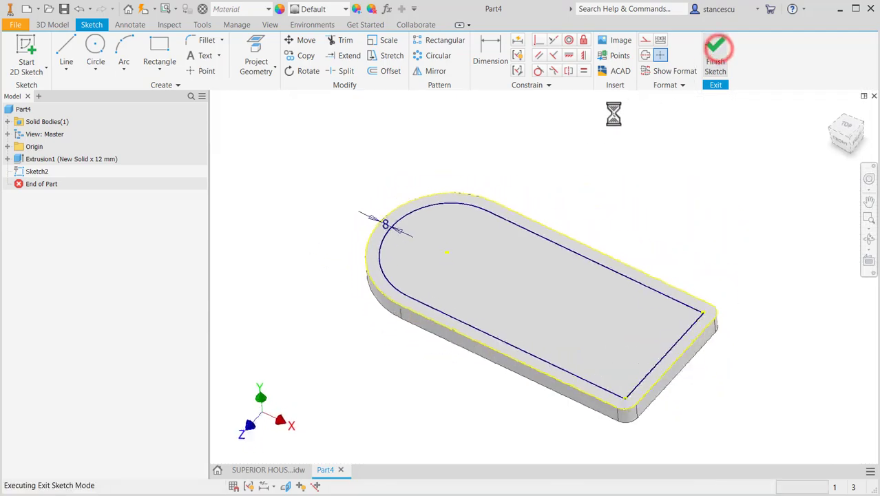
Check the overall body height in section A-A of the SUPERIOR HOUSING drawing and return to the part
{"action": "left_click", "coordinate": [270, 470]}
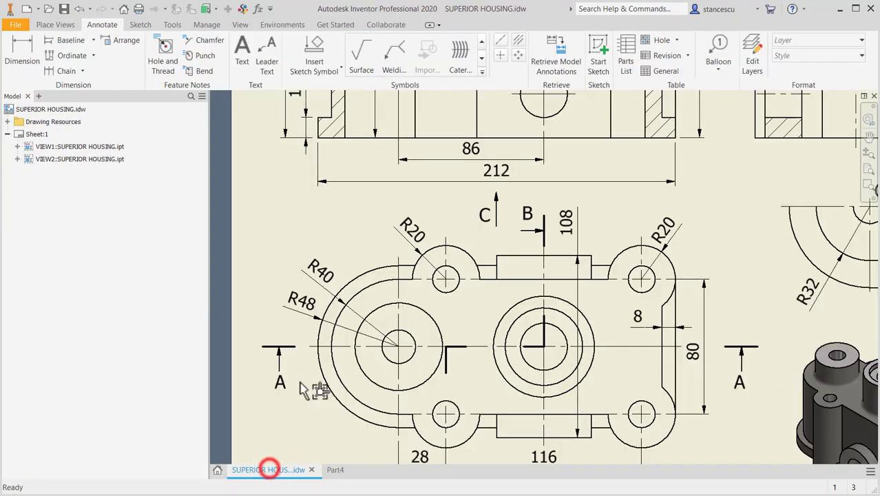
{"action": "scroll", "coordinate": [376, 344], "scroll_direction": "up", "scroll_amount": 4}
{"action": "middle_click_drag", "start_coordinate": [376, 346], "coordinate": [374, 438]}
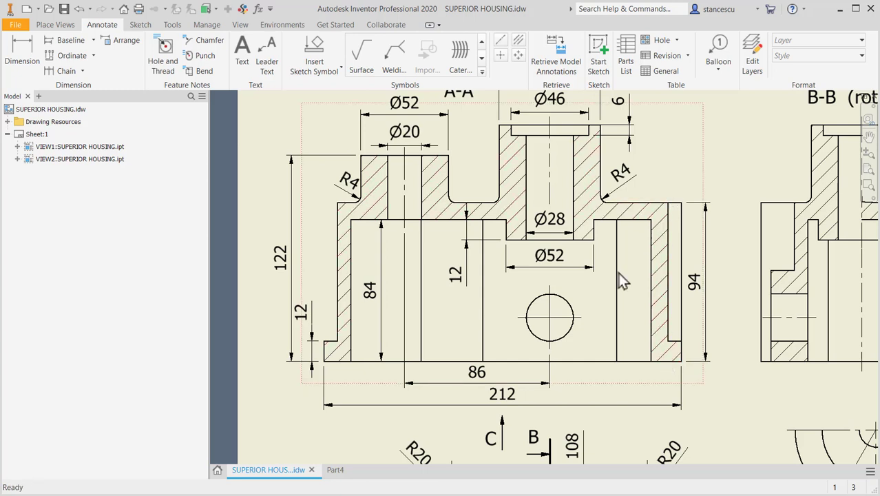
{"action": "left_click", "coordinate": [336, 470]}
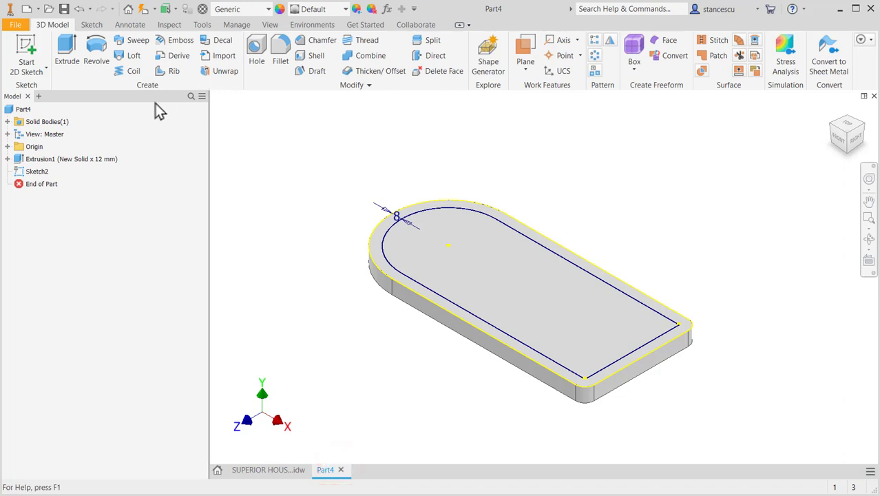
Extrude the inner offset profile upward by 94-12 mm, joined to the flange
{"action": "left_click", "coordinate": [66, 53]}
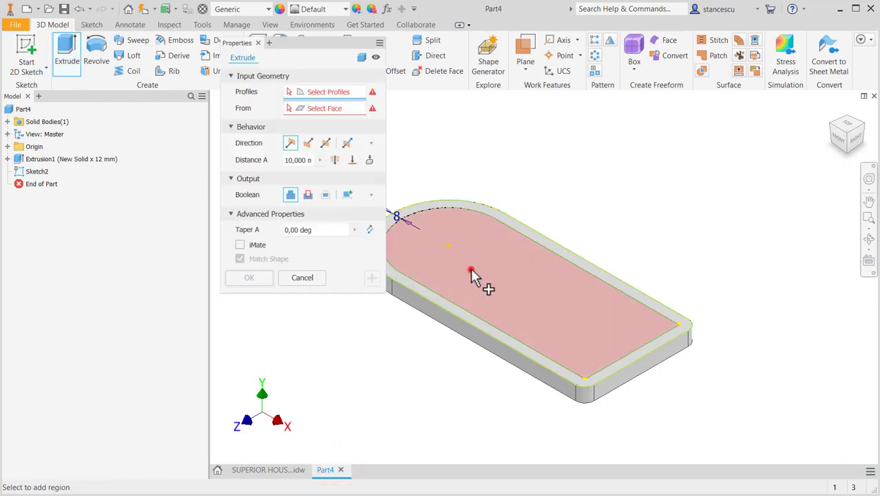
{"action": "left_click", "coordinate": [470, 267]}
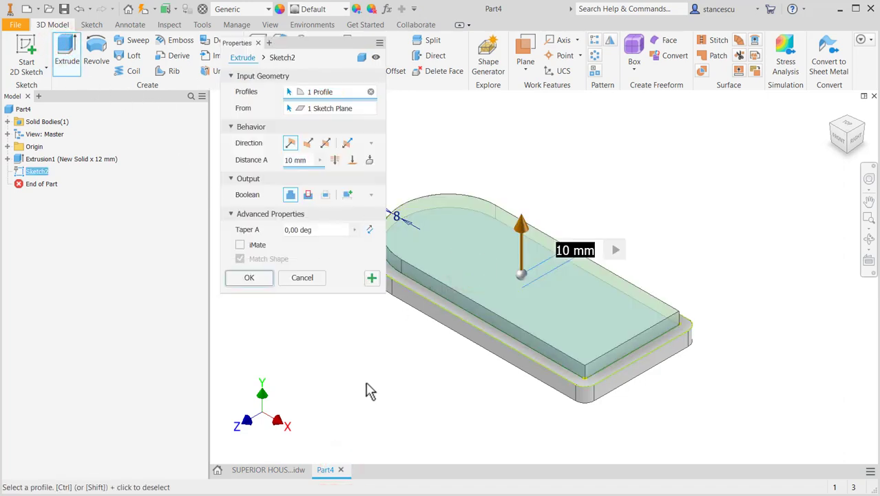
{"action": "type", "text": "94-12"}
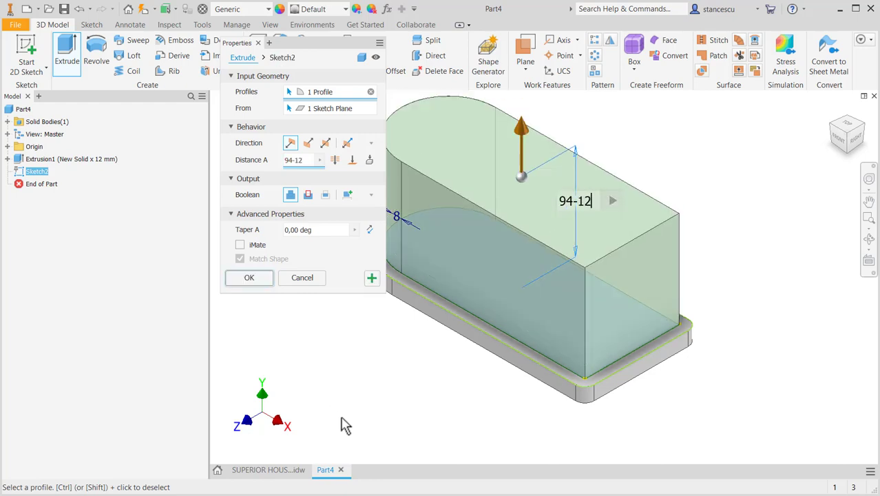
{"action": "left_click", "coordinate": [256, 282]}
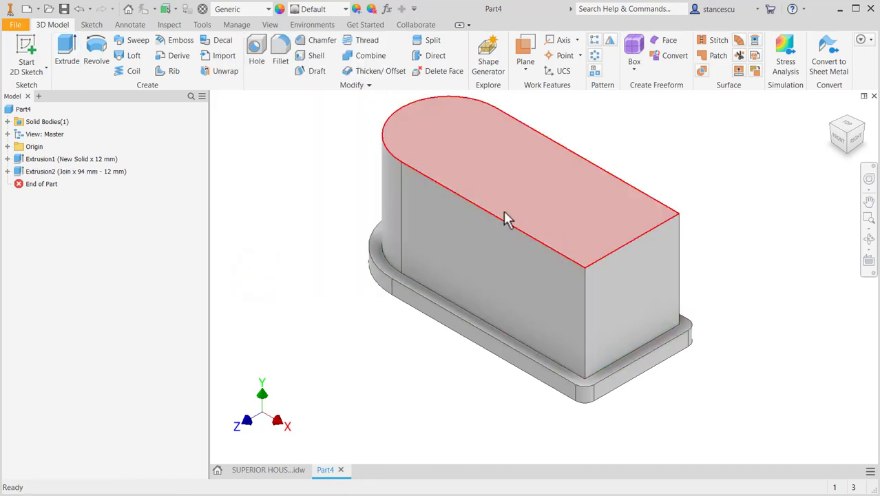
Examine the four R20 bosses and their spacing in the drawing's top view and return to the part
{"action": "left_click", "coordinate": [262, 470]}
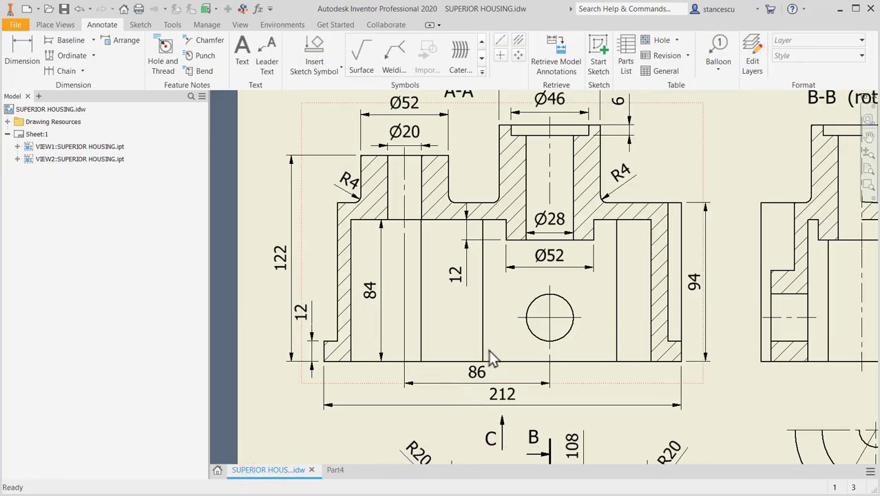
{"action": "scroll", "coordinate": [490, 351], "scroll_direction": "down", "scroll_amount": 2}
{"action": "scroll", "coordinate": [491, 356], "scroll_direction": "up", "scroll_amount": 8}
{"action": "scroll", "coordinate": [504, 372], "scroll_direction": "down", "scroll_amount": 2}
{"action": "middle_click_drag", "start_coordinate": [512, 358], "coordinate": [518, 275]}
{"action": "scroll", "coordinate": [528, 313], "scroll_direction": "down", "scroll_amount": 2}
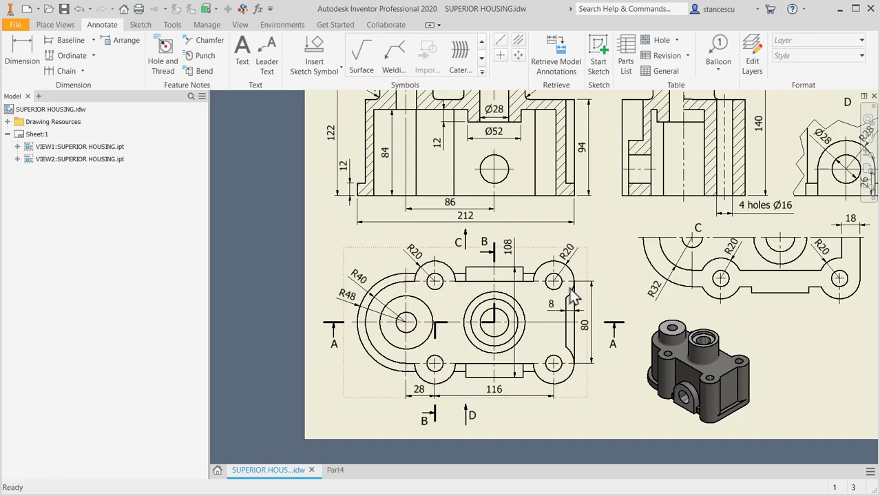
{"action": "left_click", "coordinate": [336, 470]}
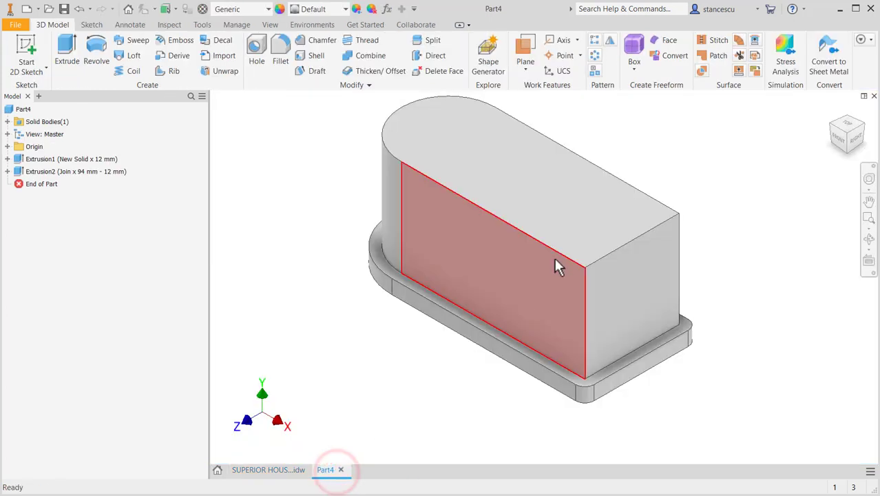
Start a sketch on the body's top face and draw a 20 mm radius circle centred on the upper long edge
{"action": "left_click", "coordinate": [584, 224]}
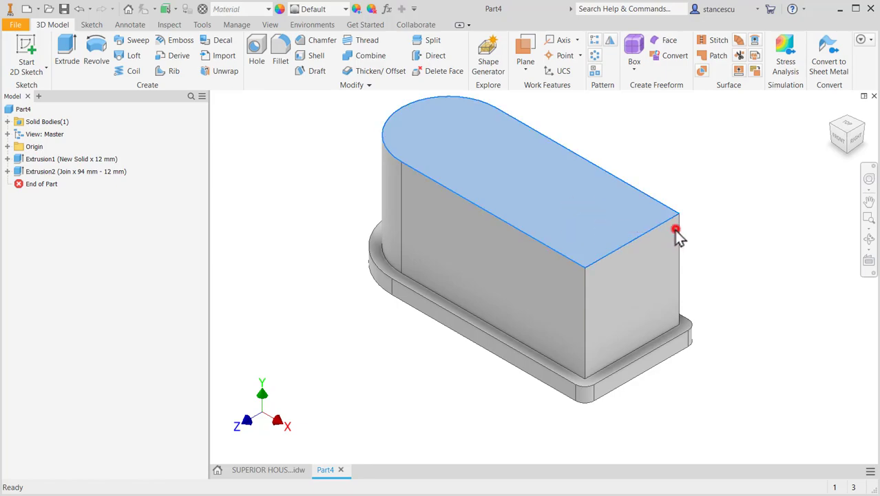
{"action": "left_click", "coordinate": [674, 229]}
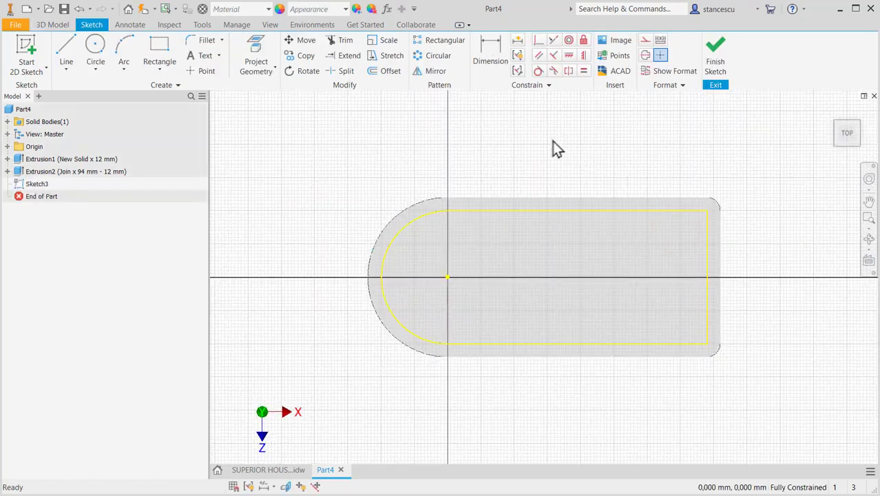
{"action": "left_click", "coordinate": [95, 45]}
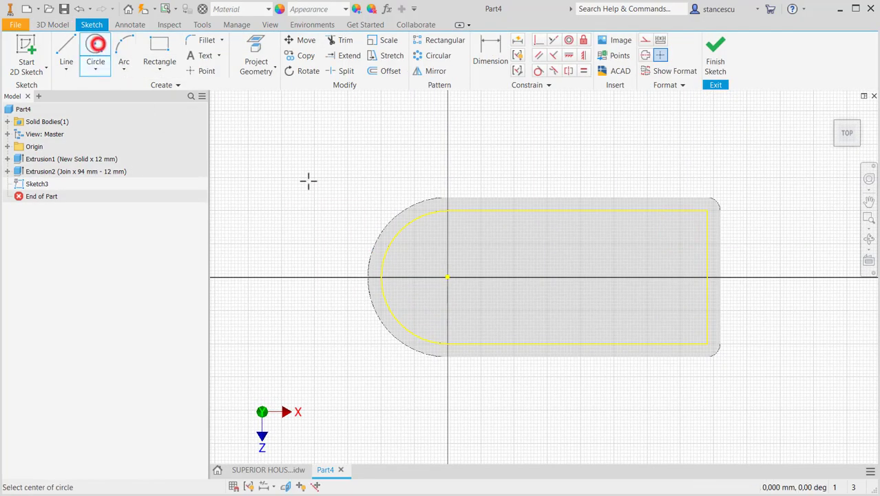
{"action": "left_click", "coordinate": [502, 210]}
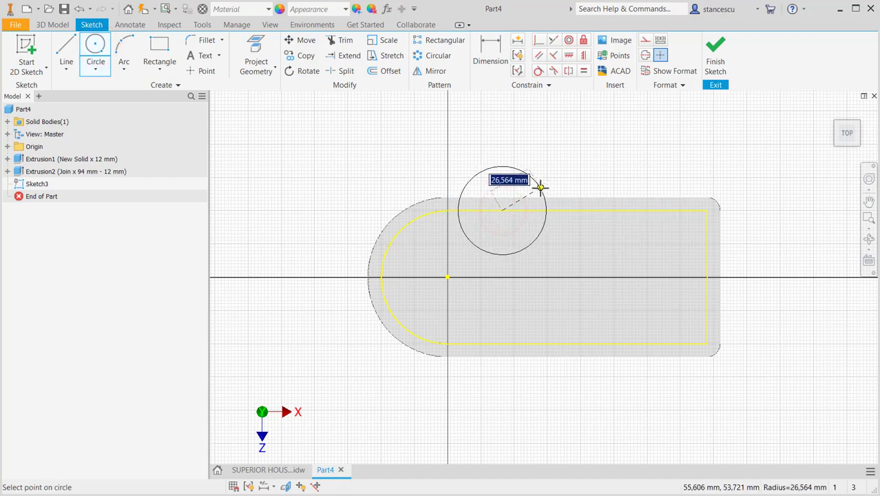
{"action": "key", "text": "Return"}
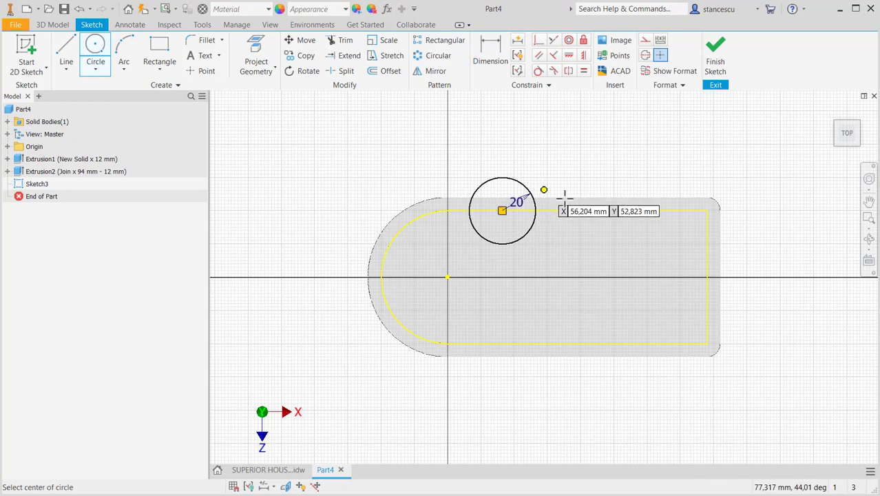
Sketch a second circle of about 19 mm radius centred on the upper long edge and two freehand circles centred on the lower long edge
{"action": "left_click", "coordinate": [616, 210]}
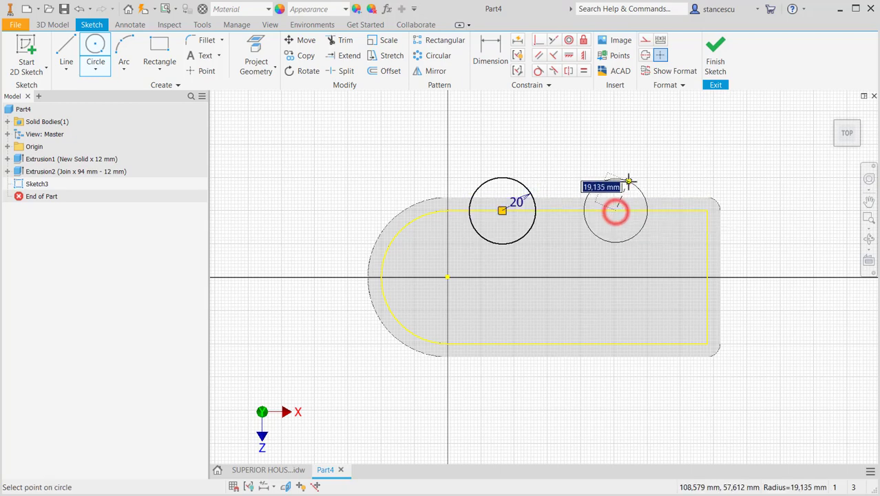
{"action": "left_click", "coordinate": [628, 179]}
{"action": "left_click", "coordinate": [492, 343]}
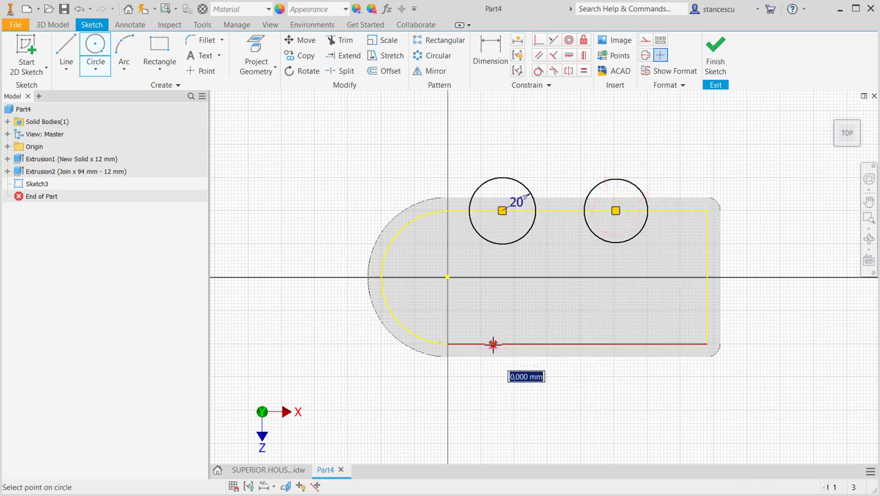
{"action": "left_click", "coordinate": [501, 335]}
{"action": "left_click", "coordinate": [588, 343]}
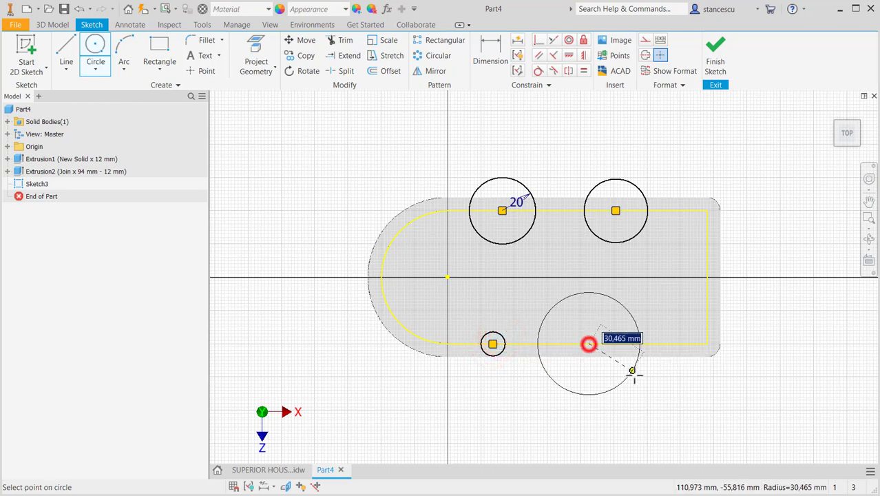
{"action": "left_click", "coordinate": [636, 388]}
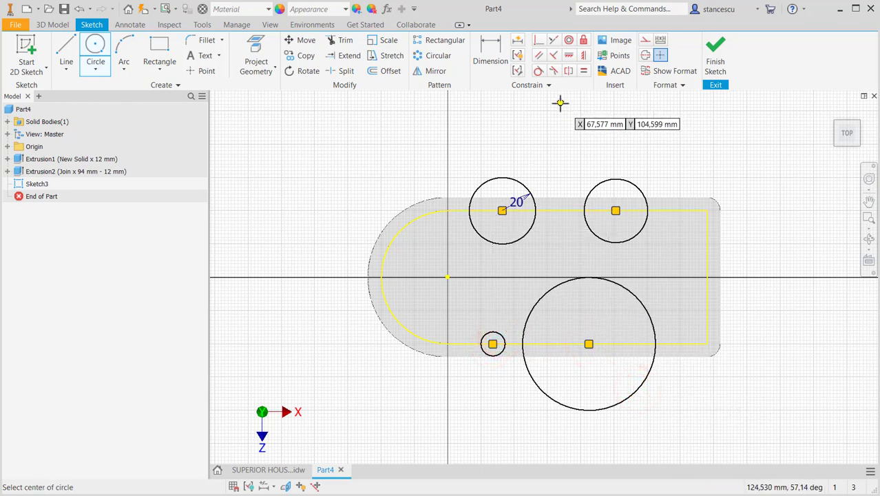
Apply Equal constraints between the dimensioned 20 mm radius circle and each of the other three circles
{"action": "left_click", "coordinate": [585, 70]}
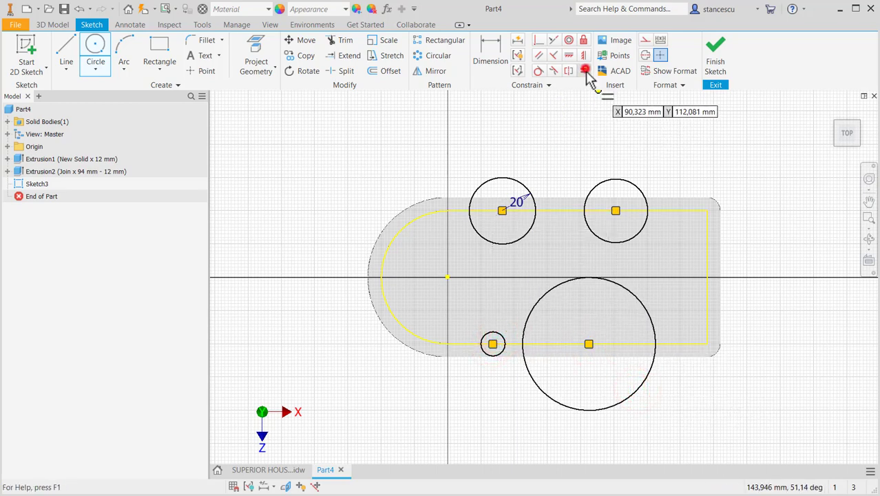
{"action": "left_click", "coordinate": [517, 183]}
{"action": "left_click", "coordinate": [596, 186]}
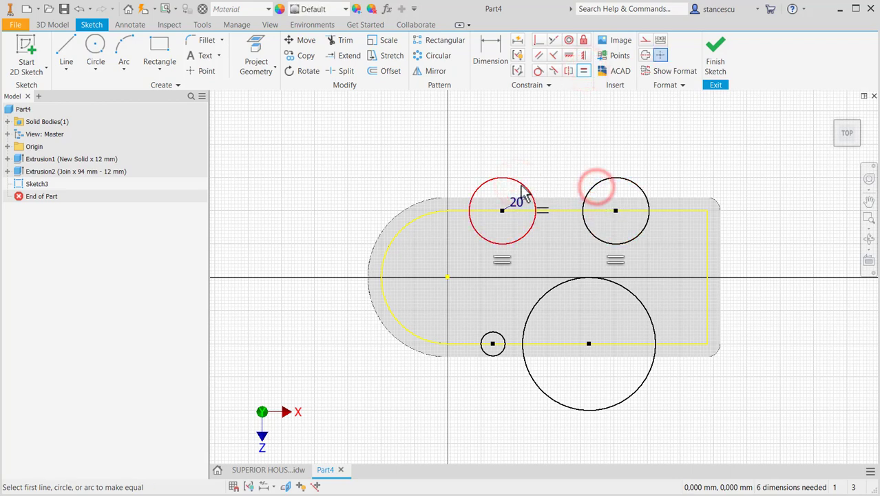
{"action": "left_click", "coordinate": [522, 184]}
{"action": "left_click", "coordinate": [549, 295]}
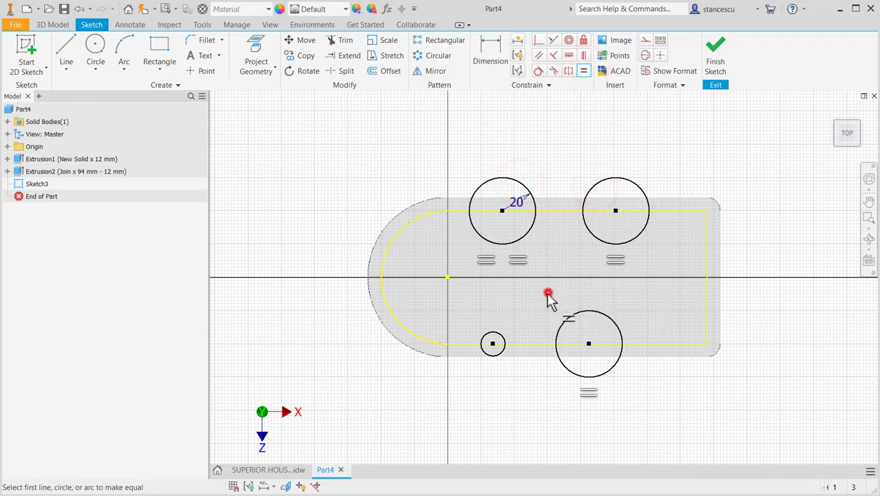
{"action": "left_click", "coordinate": [517, 238]}
{"action": "left_click", "coordinate": [493, 342]}
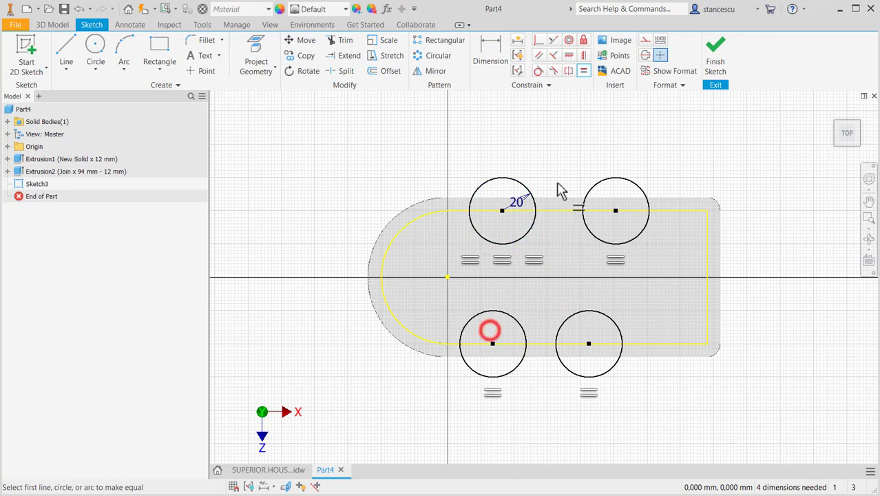
Vertically align the centres of the two upper circles with the centres of the corresponding lower circles
{"action": "left_click", "coordinate": [583, 58]}
{"action": "left_click", "coordinate": [503, 209]}
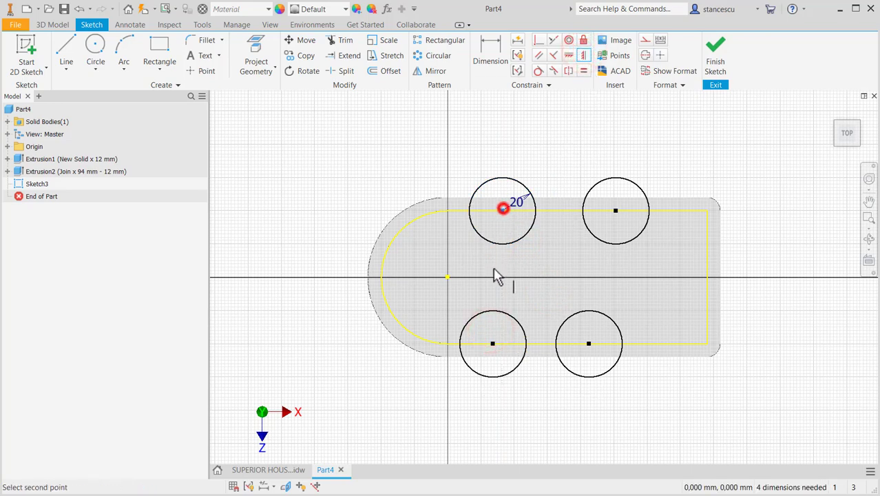
{"action": "left_click", "coordinate": [493, 343]}
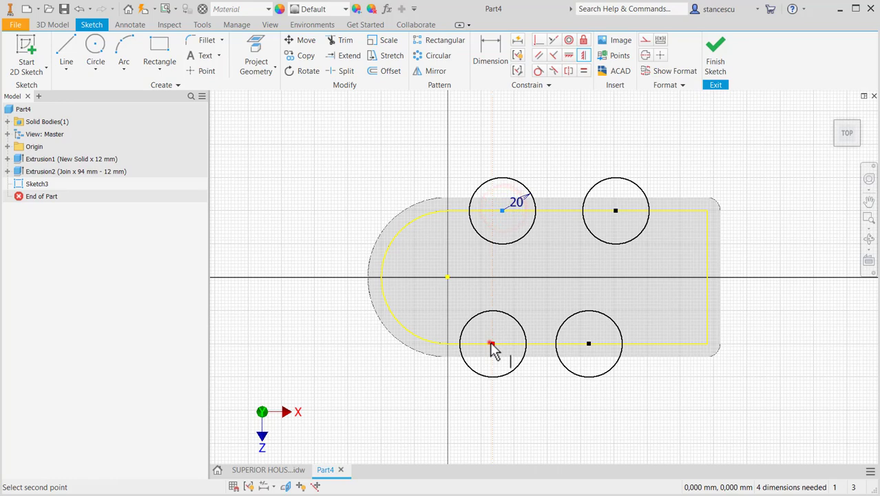
{"action": "left_click", "coordinate": [616, 211]}
{"action": "left_click", "coordinate": [589, 343]}
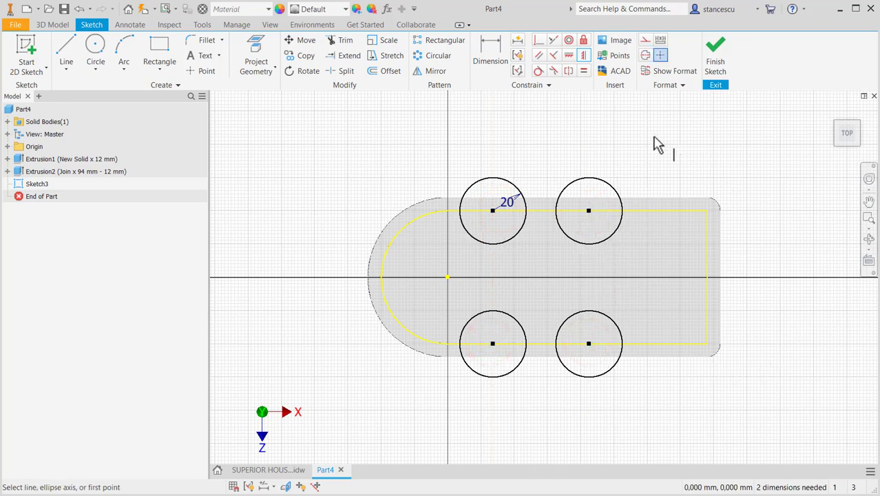
Check the boss spacing in the drawing's top view and dimension the lower-left circle's centre 28 mm horizontally from the sketch origin
{"action": "left_click", "coordinate": [285, 470]}
{"action": "middle_click_drag", "start_coordinate": [513, 276], "coordinate": [500, 394]}
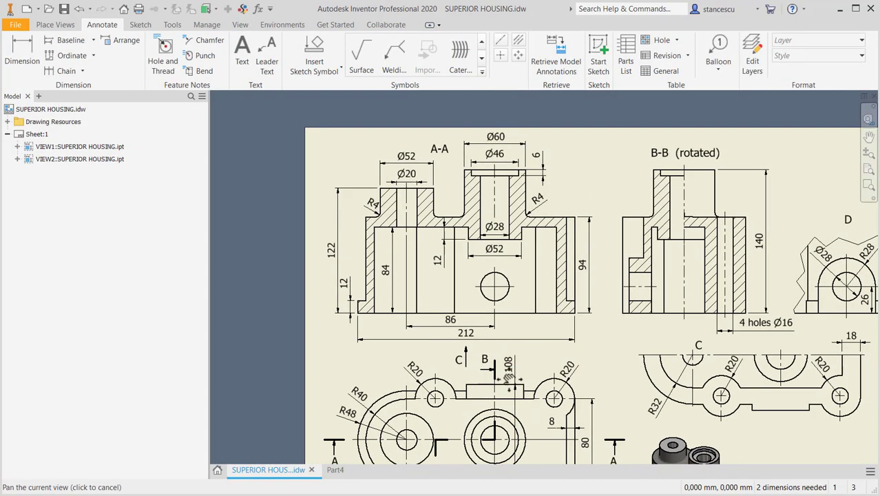
{"action": "middle_click_drag", "start_coordinate": [544, 355], "coordinate": [575, 178]}
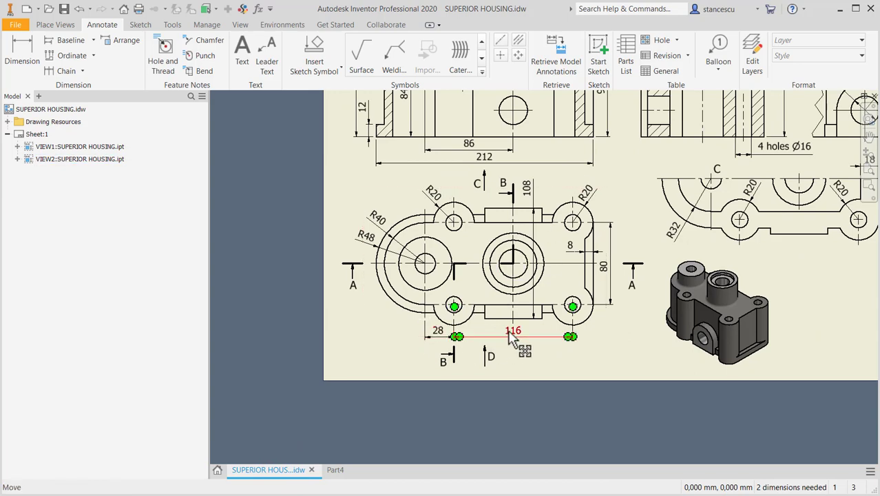
{"action": "left_click", "coordinate": [335, 469]}
{"action": "left_click", "coordinate": [495, 50]}
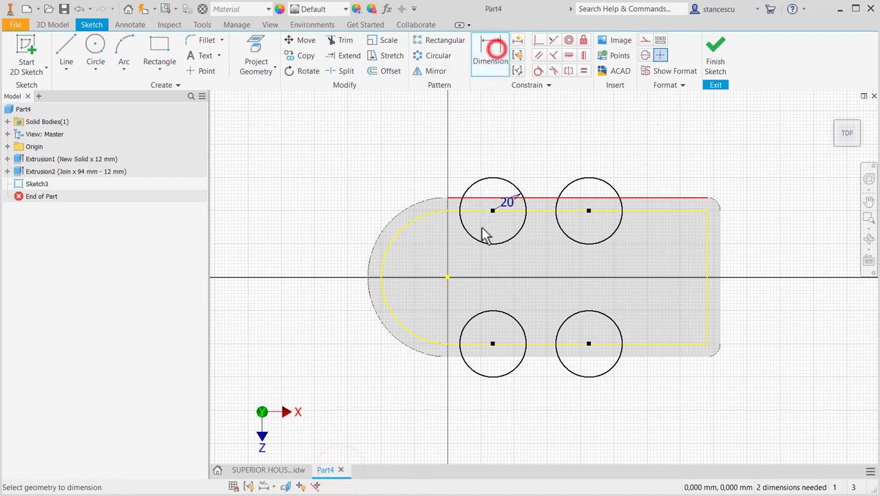
{"action": "left_click", "coordinate": [494, 312]}
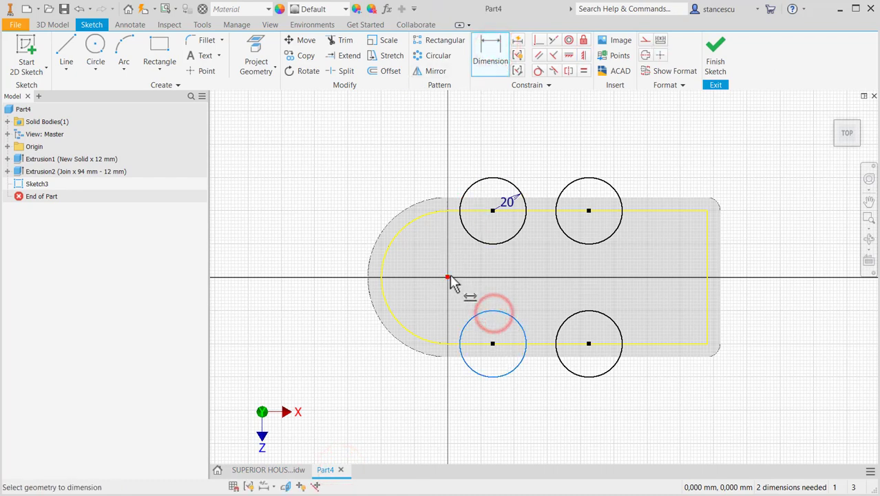
{"action": "left_click", "coordinate": [448, 277]}
{"action": "left_click", "coordinate": [473, 417]}
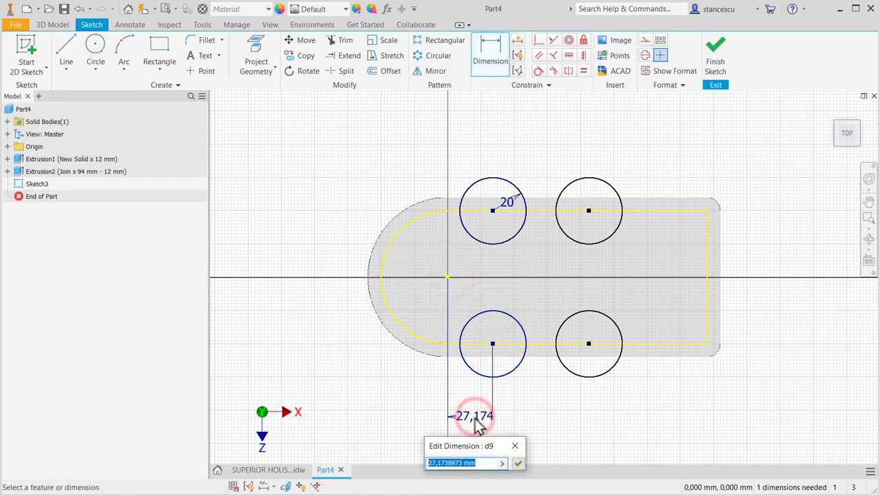
{"action": "type", "text": "28"}
{"action": "key", "text": "Return"}
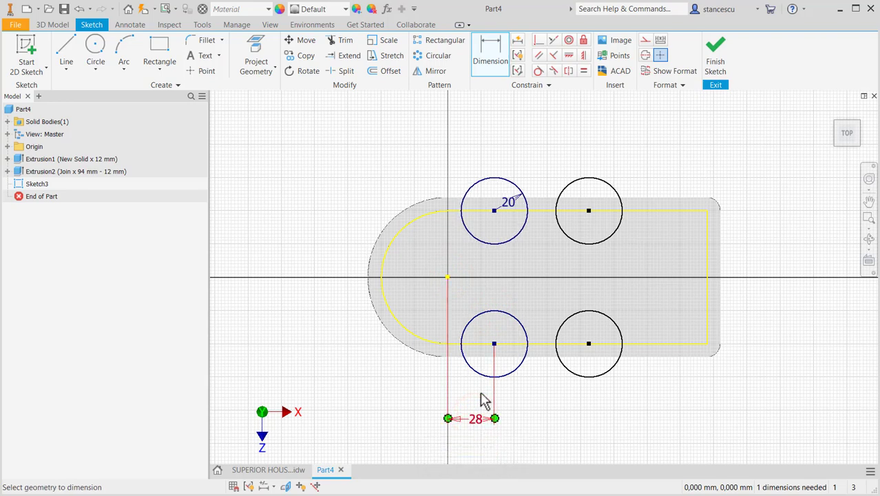
Dimension the horizontal distance between the two lower circles as 116 mm
{"action": "left_click", "coordinate": [586, 374]}
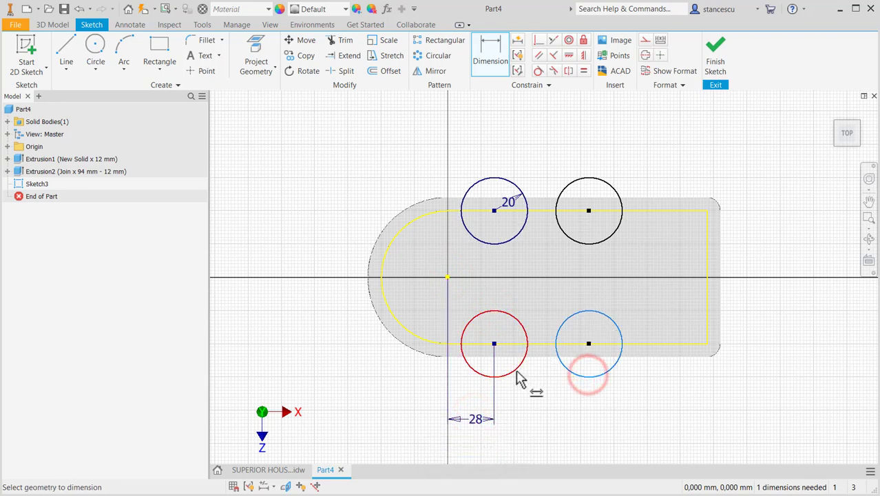
{"action": "left_click", "coordinate": [515, 369]}
{"action": "left_click", "coordinate": [540, 421]}
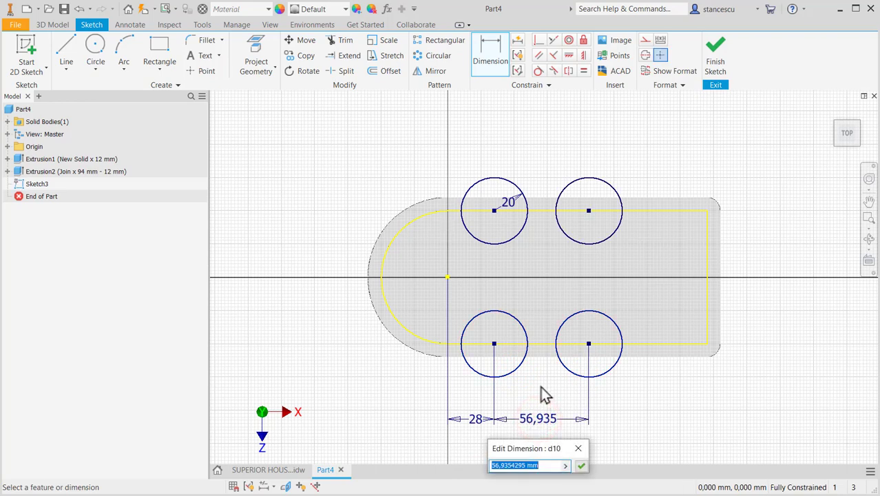
{"action": "type", "text": "116"}
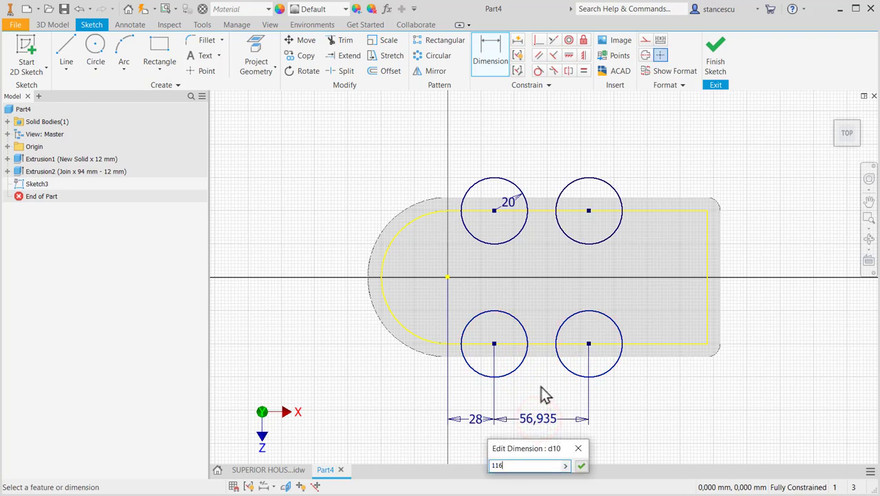
{"action": "key", "text": "Return"}
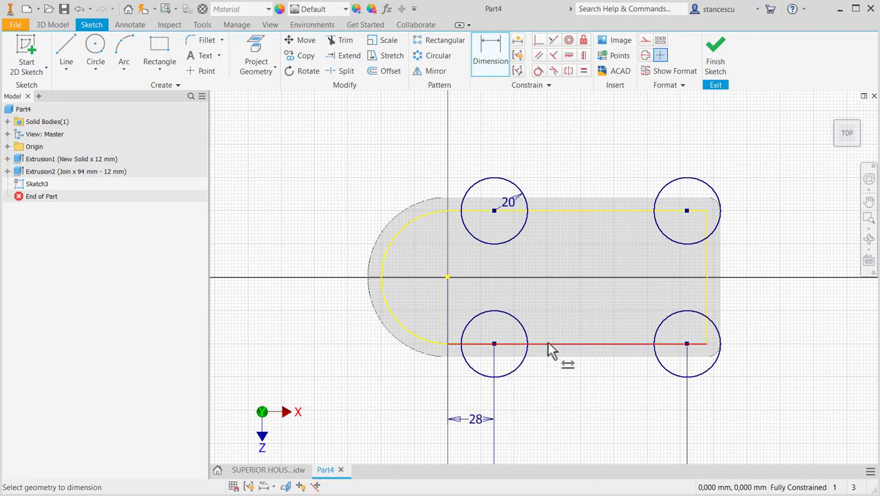
Reposition the 116 mm and 28 mm dimensions closer beneath the lower circles and finish the sketch
{"action": "middle_click_drag", "start_coordinate": [741, 333], "coordinate": [736, 282]}
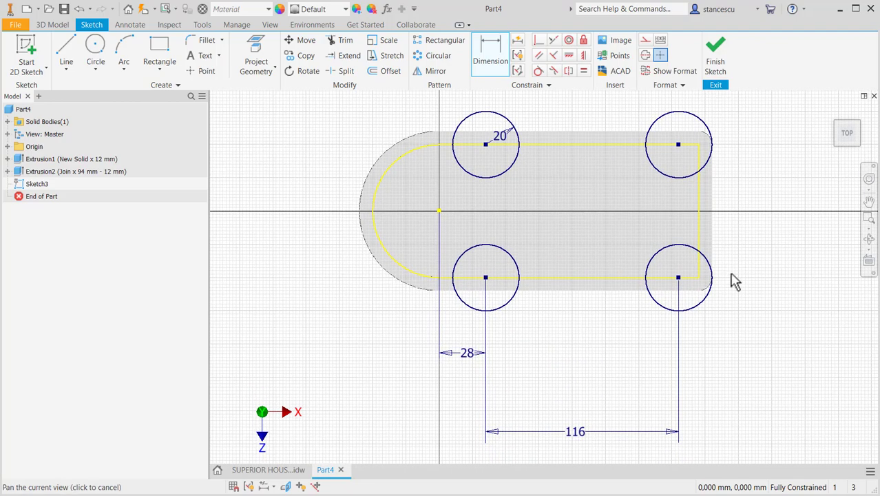
{"action": "key", "text": "Escape"}
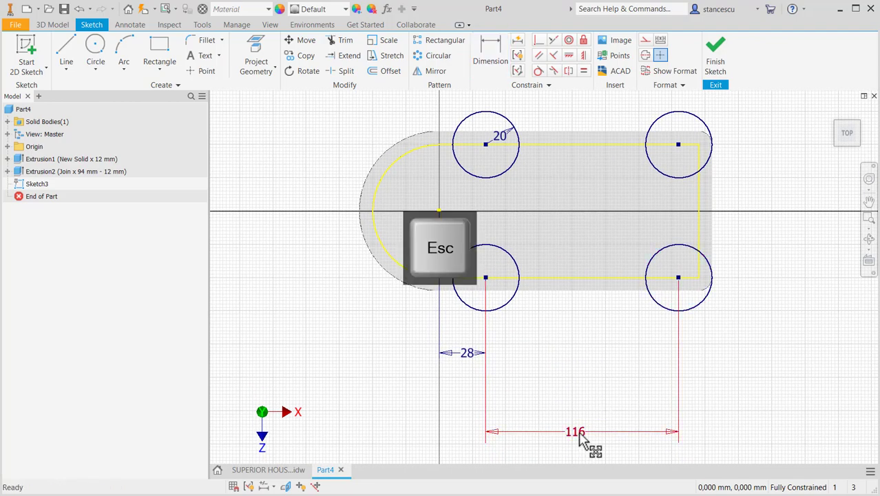
{"action": "left_click_drag", "start_coordinate": [577, 431], "coordinate": [576, 347]}
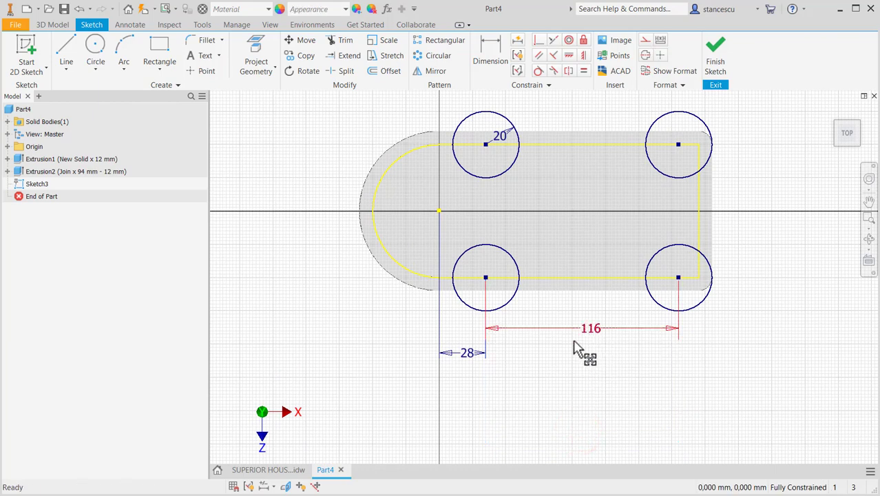
{"action": "left_click_drag", "start_coordinate": [471, 352], "coordinate": [463, 325]}
{"action": "left_click", "coordinate": [748, 366]}
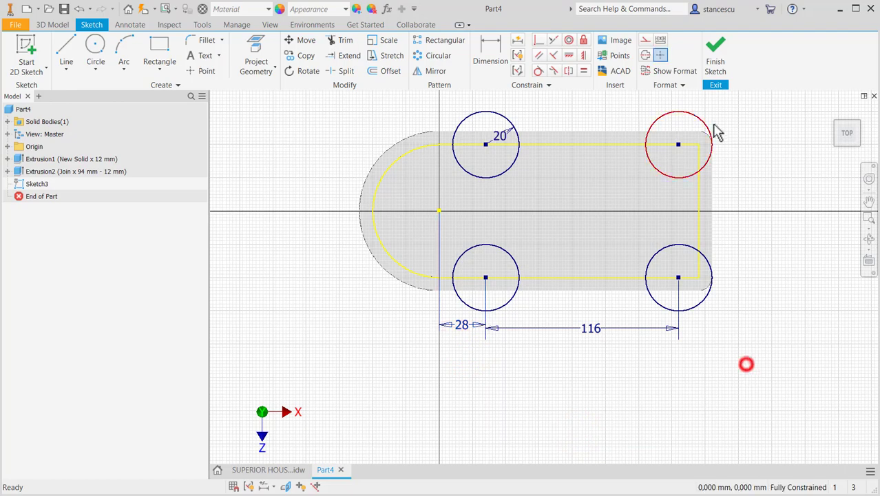
{"action": "left_click", "coordinate": [714, 64]}
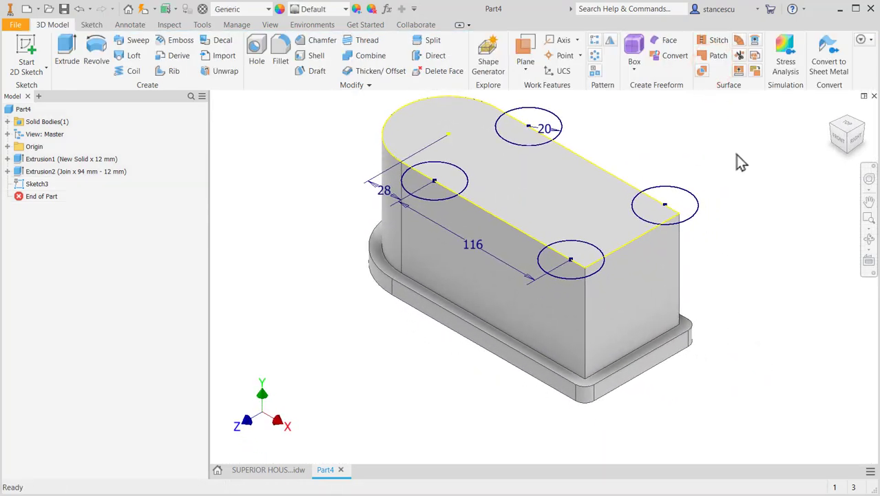
Extrude all four circles downward to the flange's bottom face, joining them to the body
{"action": "key", "text": "e"}
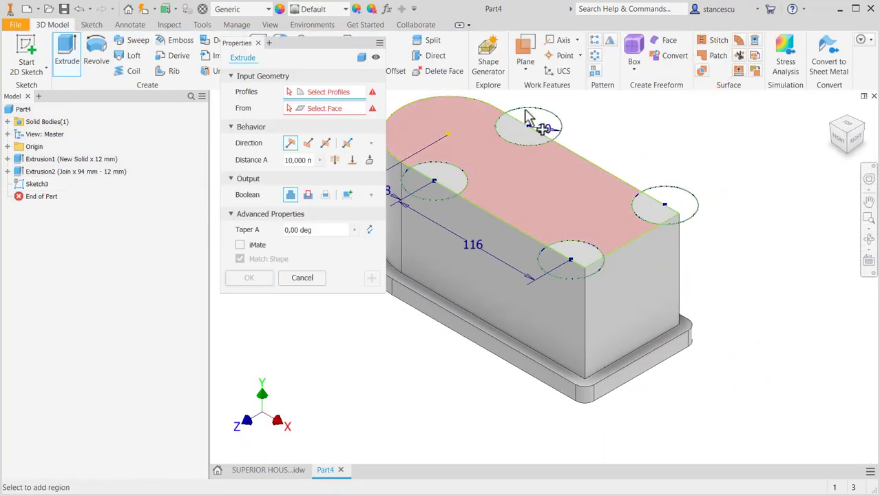
{"action": "left_click", "coordinate": [535, 118]}
{"action": "left_click", "coordinate": [429, 197]}
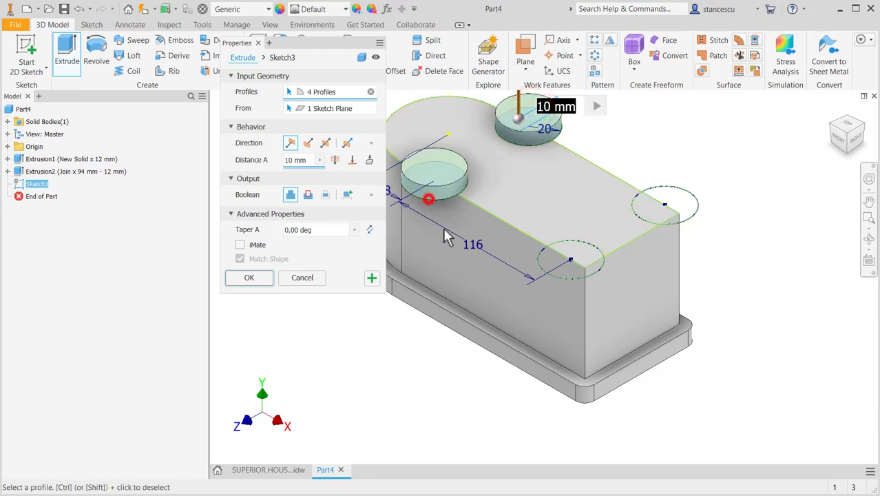
{"action": "left_click", "coordinate": [556, 276]}
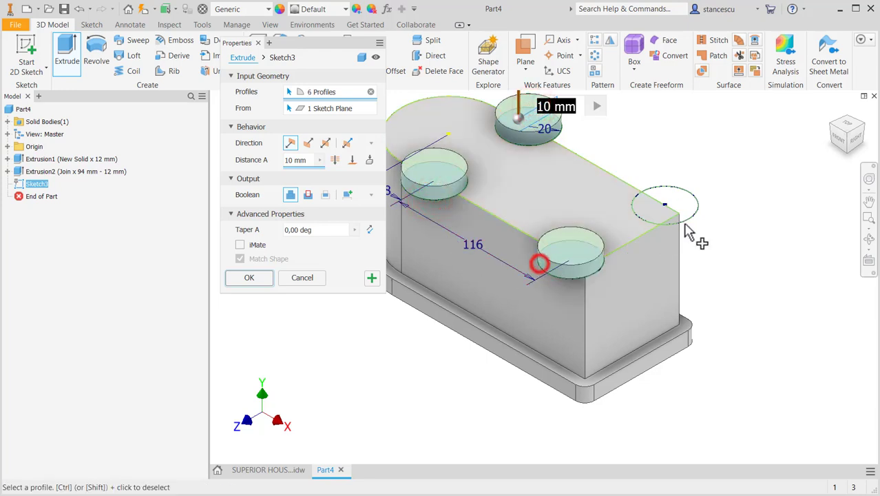
{"action": "left_click", "coordinate": [694, 217]}
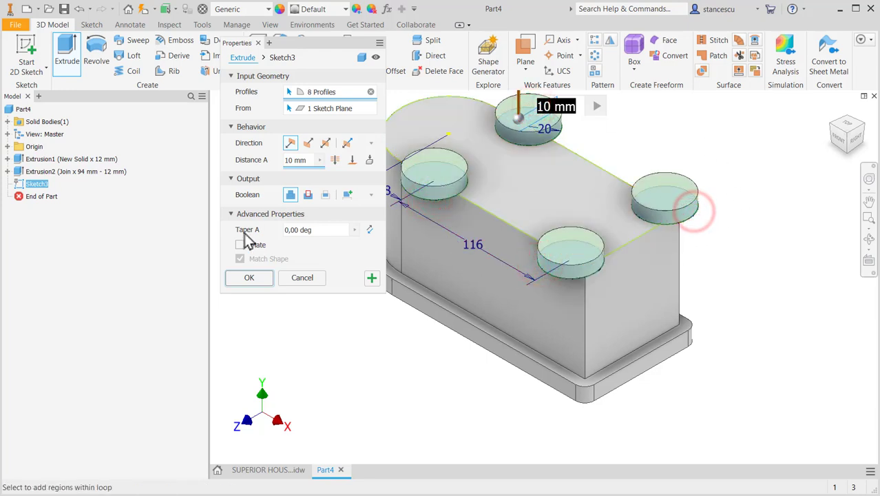
{"action": "left_click", "coordinate": [307, 142]}
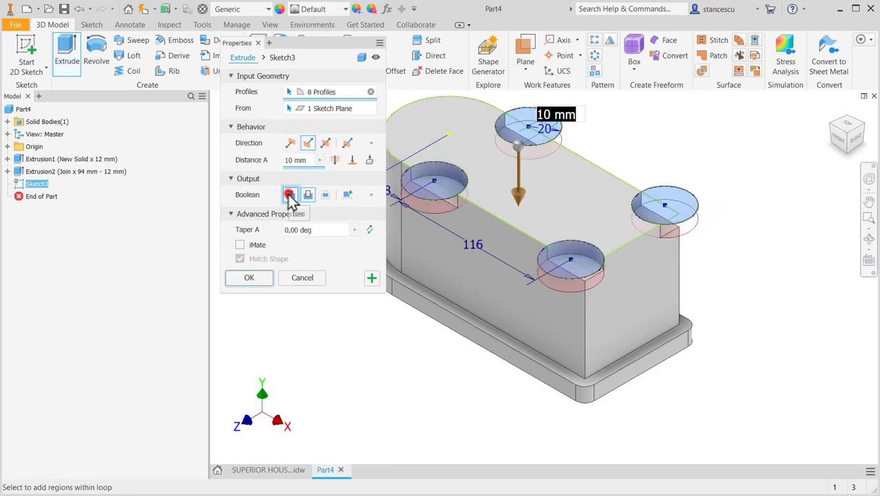
{"action": "left_click", "coordinate": [290, 195]}
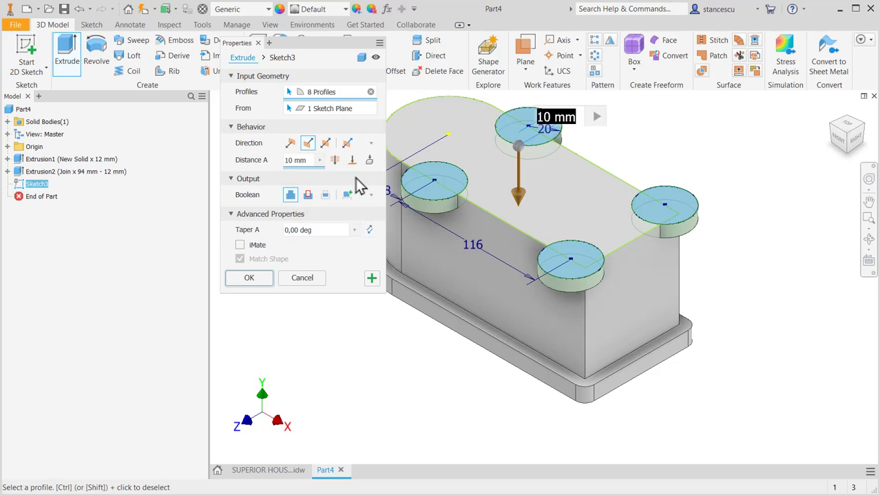
{"action": "left_click", "coordinate": [352, 159]}
{"action": "middle_click_drag", "start_coordinate": [407, 373], "coordinate": [415, 354], "text": "shift"}
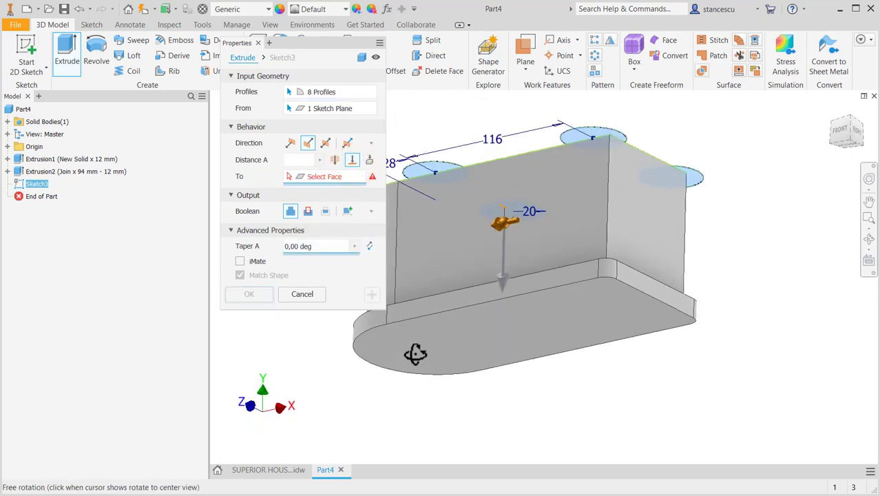
{"action": "left_click", "coordinate": [455, 329]}
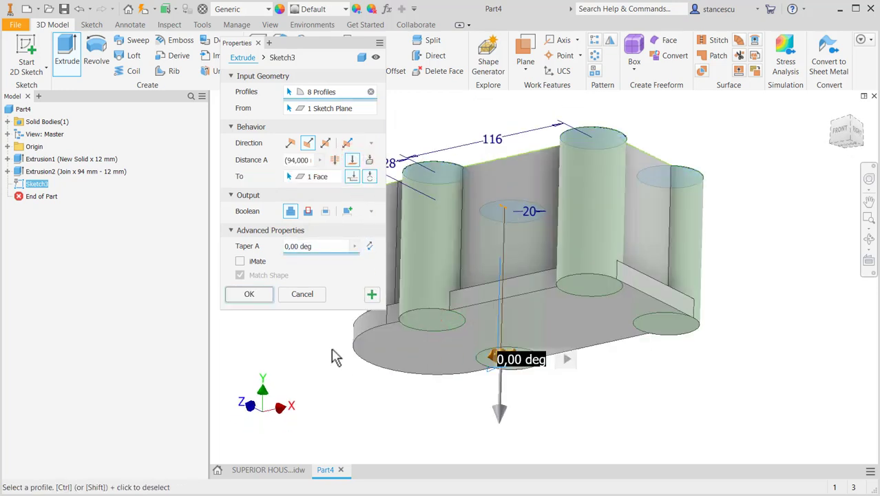
{"action": "middle_click_drag", "start_coordinate": [335, 356], "coordinate": [330, 391], "text": "shift"}
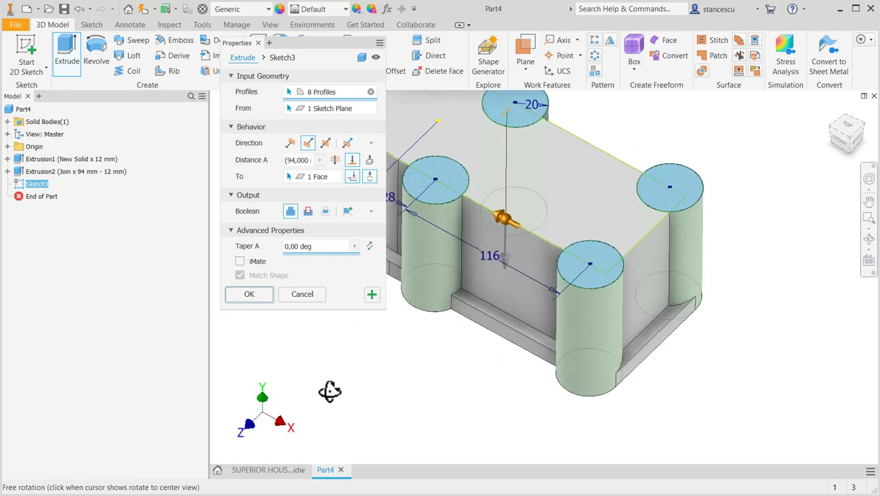
{"action": "left_click", "coordinate": [249, 294]}
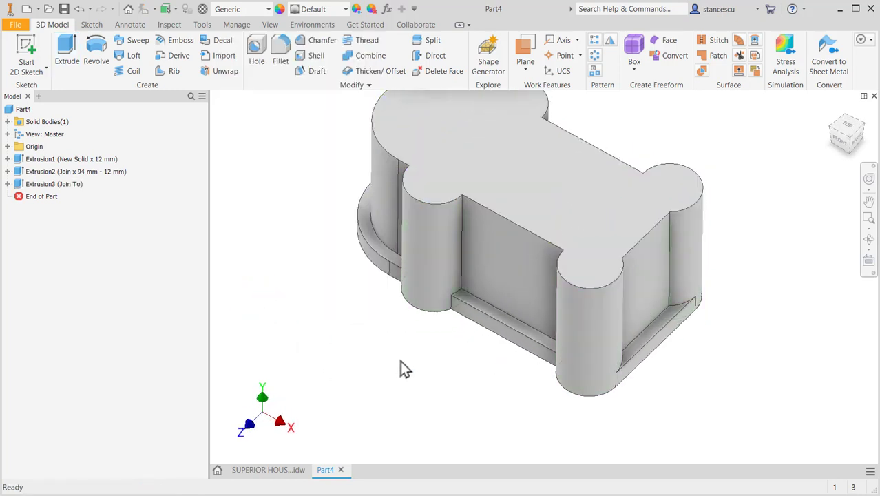
Sketch a 52 mm diameter circle centred on the origin on the housing's top face, and finish the sketch
{"action": "key", "text": "F6"}
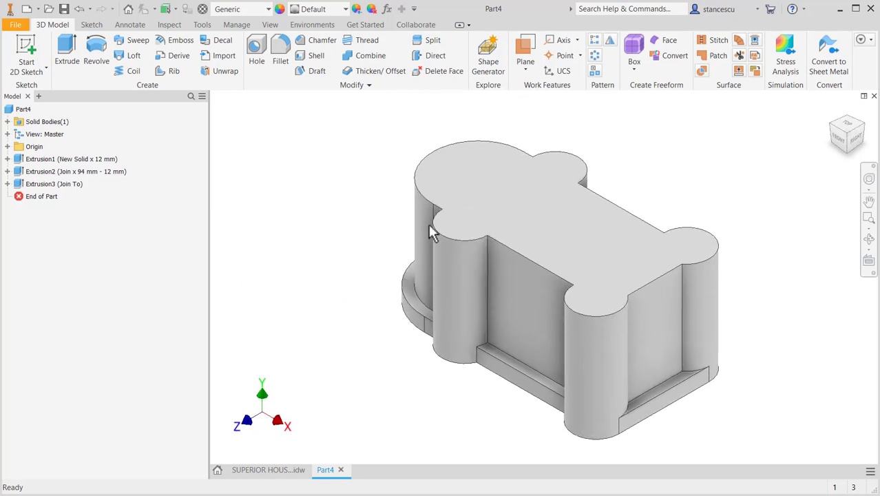
{"action": "left_click", "coordinate": [482, 184]}
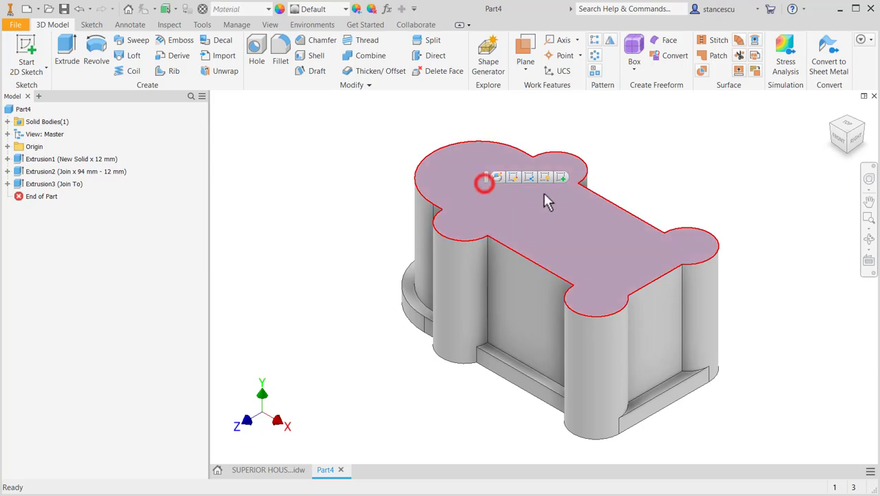
{"action": "left_click", "coordinate": [556, 175]}
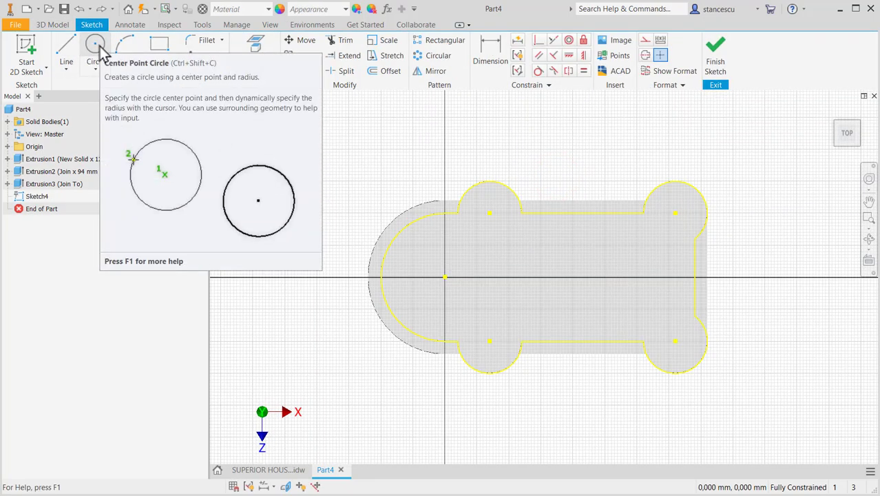
{"action": "left_click", "coordinate": [97, 47]}
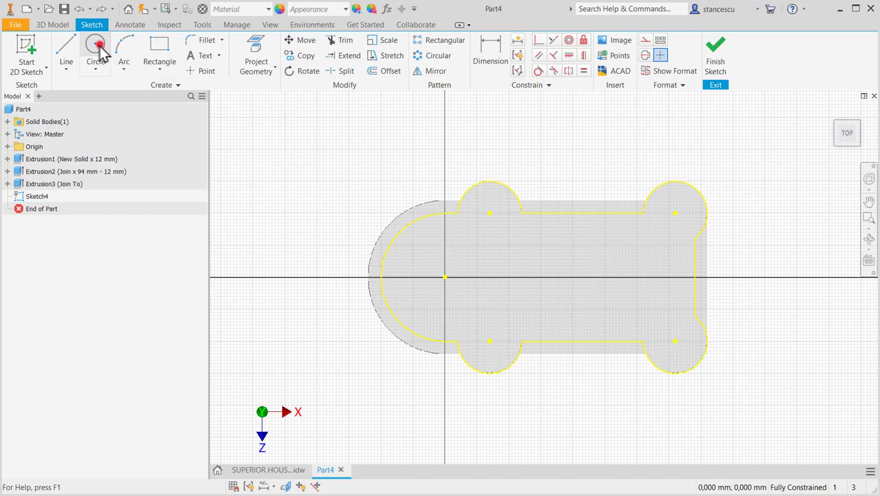
{"action": "left_click", "coordinate": [445, 277]}
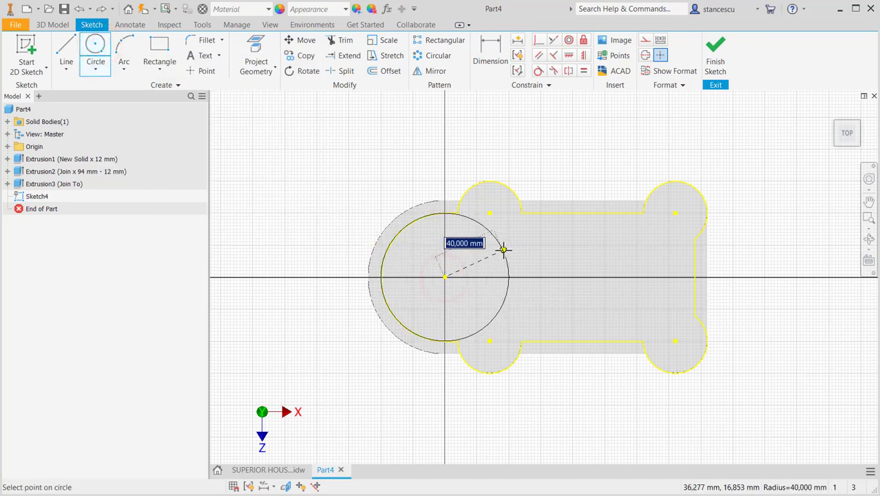
{"action": "right_click", "coordinate": [494, 255]}
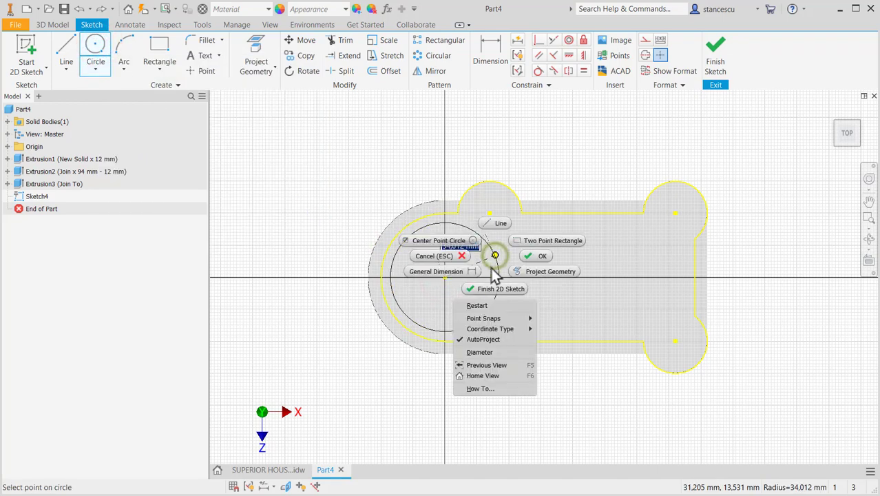
{"action": "left_click", "coordinate": [479, 351]}
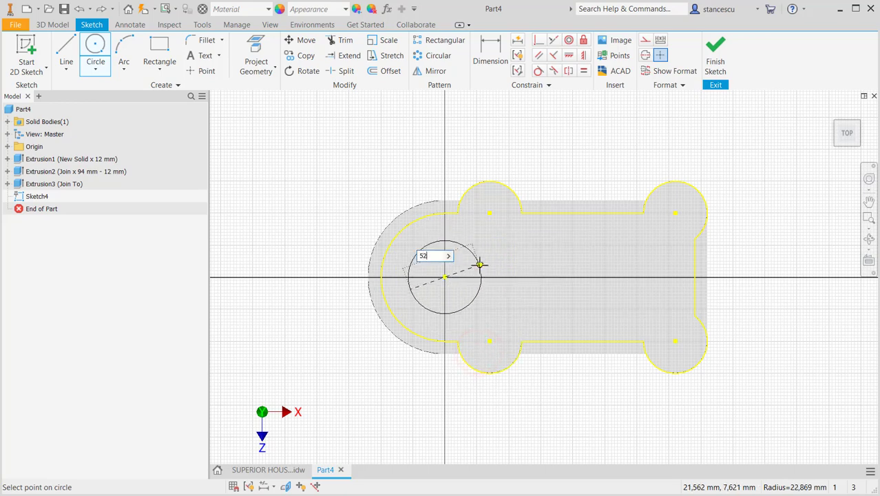
{"action": "key", "text": "Return"}
{"action": "left_click", "coordinate": [706, 58]}
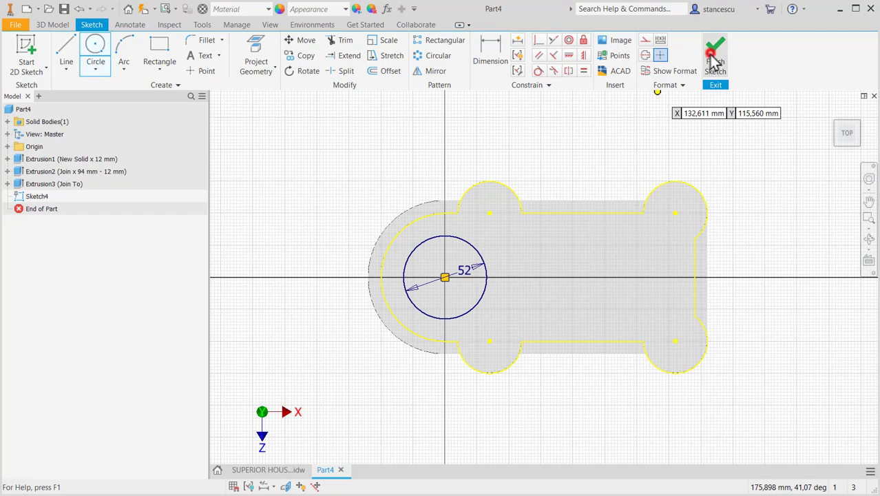
Check the boss and body heights in the drawing's section A-A and extrude the Ø52 circle upward by 122-94 mm, joined to the body
{"action": "left_click", "coordinate": [247, 475]}
{"action": "scroll", "coordinate": [434, 281], "scroll_direction": "up", "scroll_amount": 2}
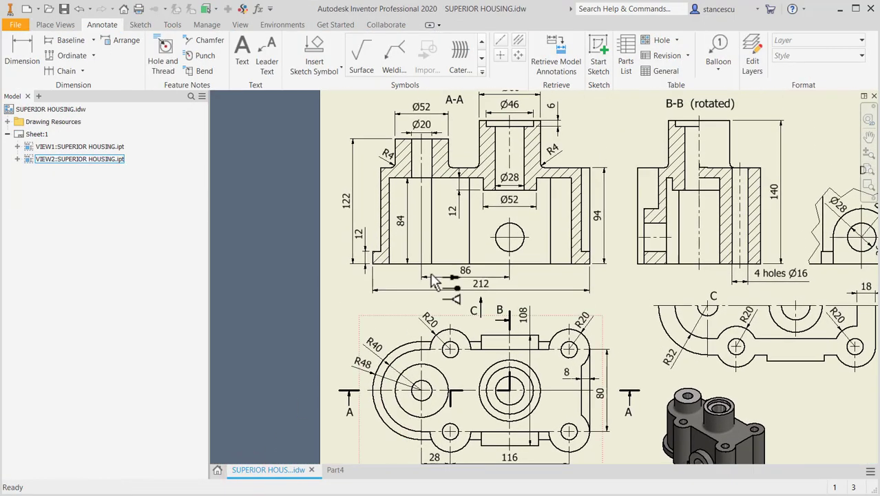
{"action": "left_click", "coordinate": [421, 114]}
{"action": "key", "text": "Escape"}
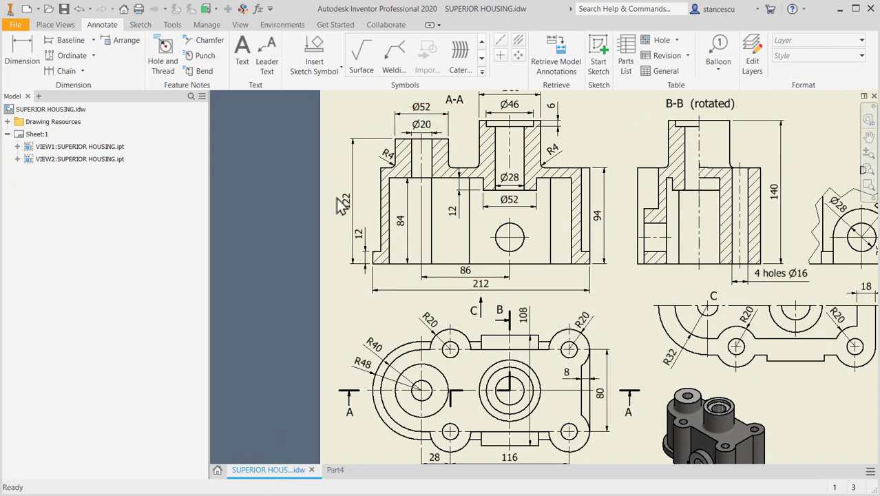
{"action": "left_click", "coordinate": [353, 213]}
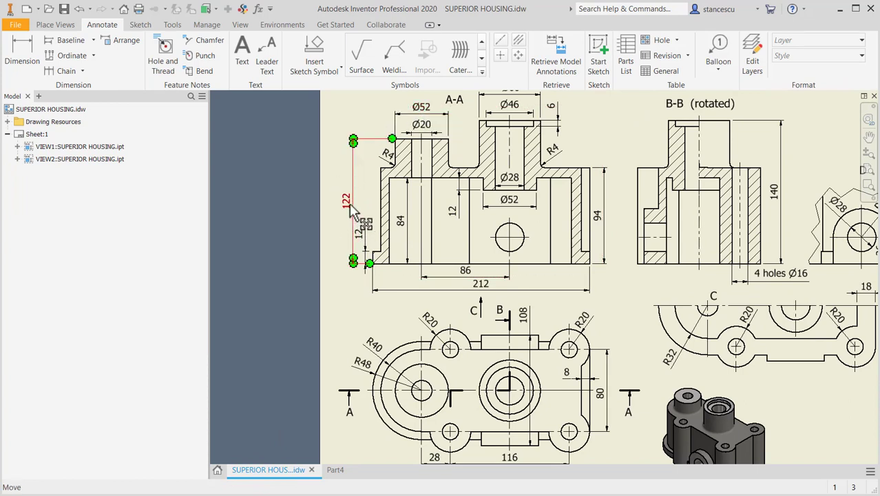
{"action": "left_click", "coordinate": [416, 145]}
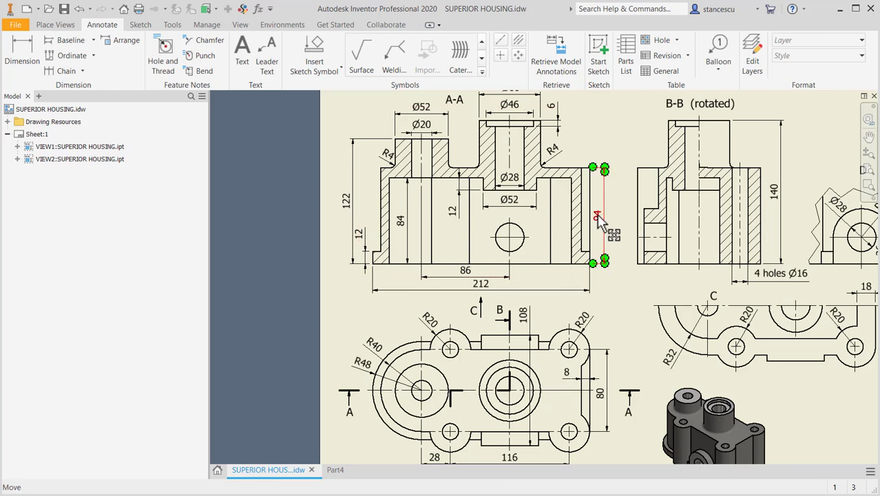
{"action": "left_click", "coordinate": [339, 470]}
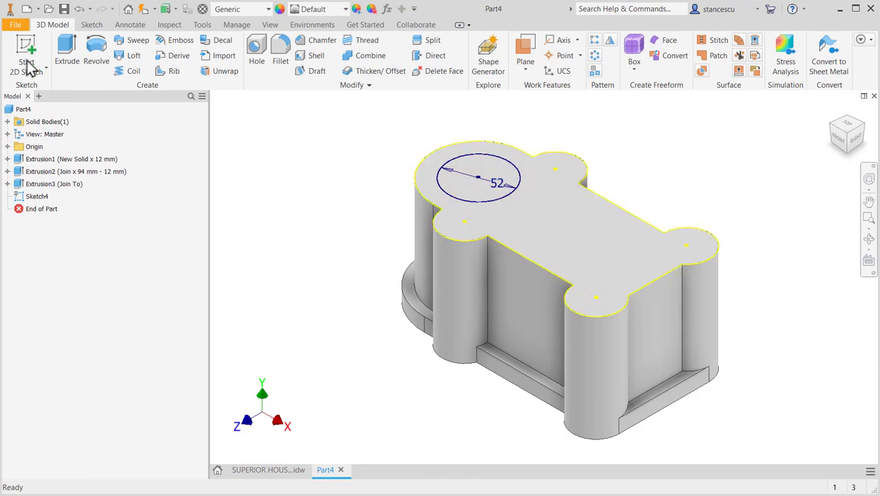
{"action": "left_click", "coordinate": [64, 47]}
{"action": "left_click", "coordinate": [469, 187]}
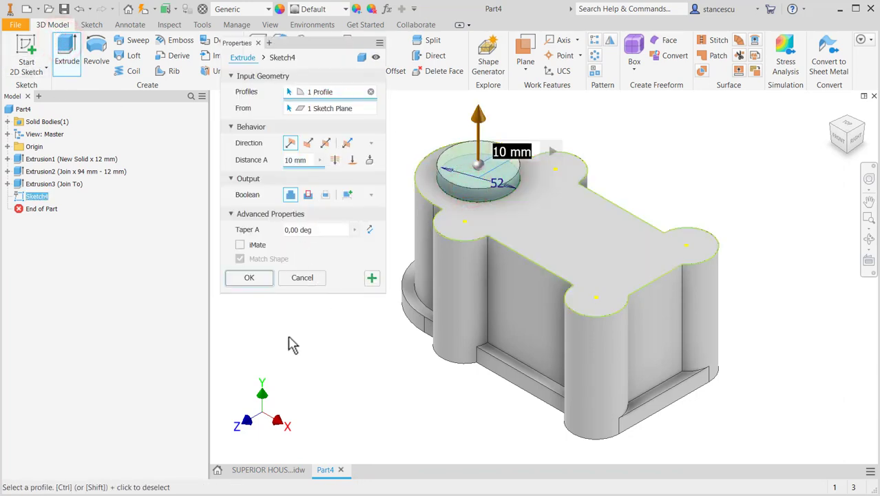
{"action": "type", "text": "1"}
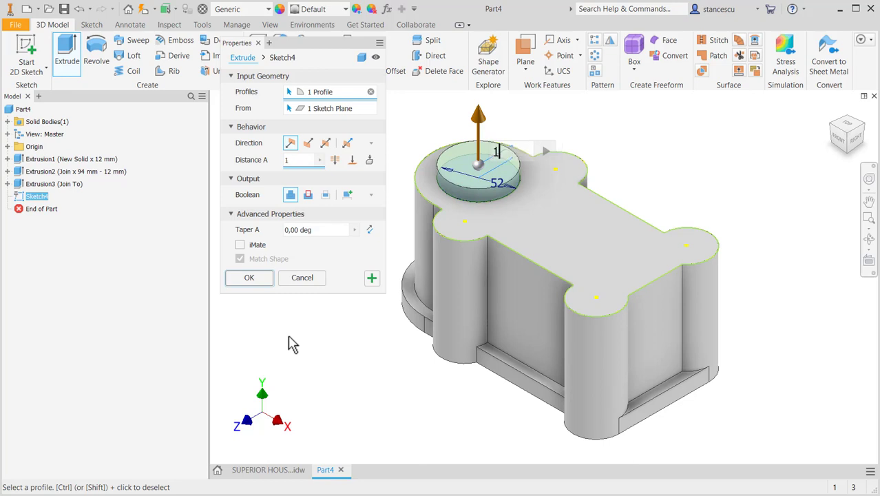
{"action": "type", "text": "22-94"}
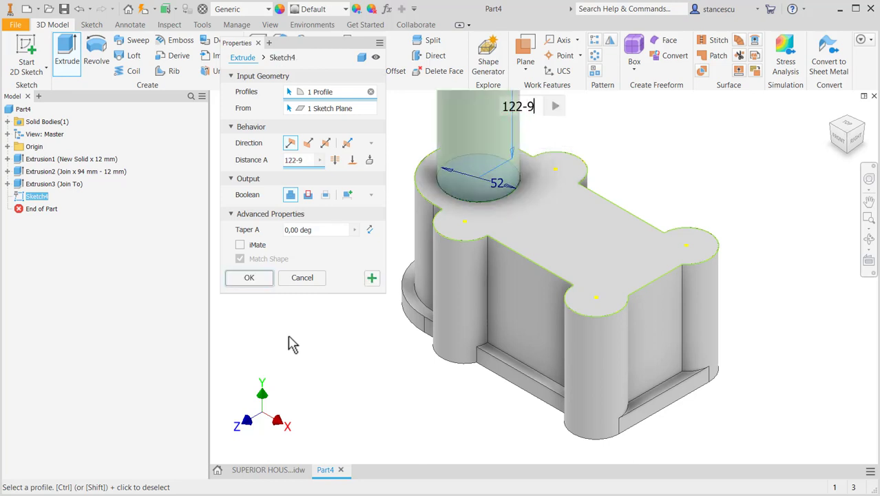
{"action": "left_click", "coordinate": [244, 277]}
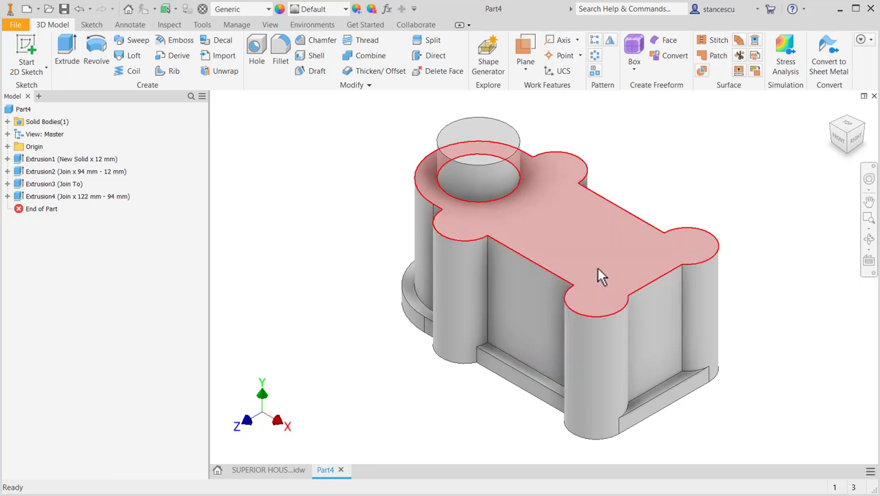
Check the inner cavity outline in the drawing's view C and start a sketch on the housing's bottom face
{"action": "middle_click_drag", "start_coordinate": [482, 428], "coordinate": [507, 356], "text": "shift"}
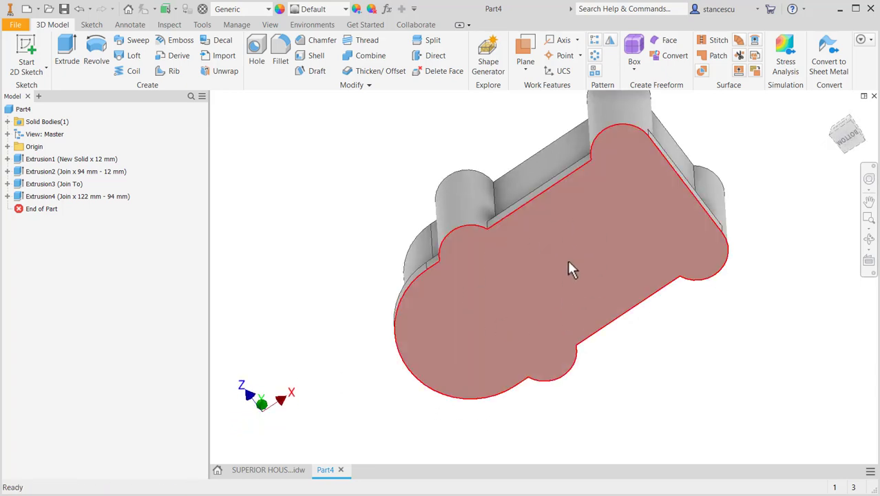
{"action": "left_click", "coordinate": [278, 473]}
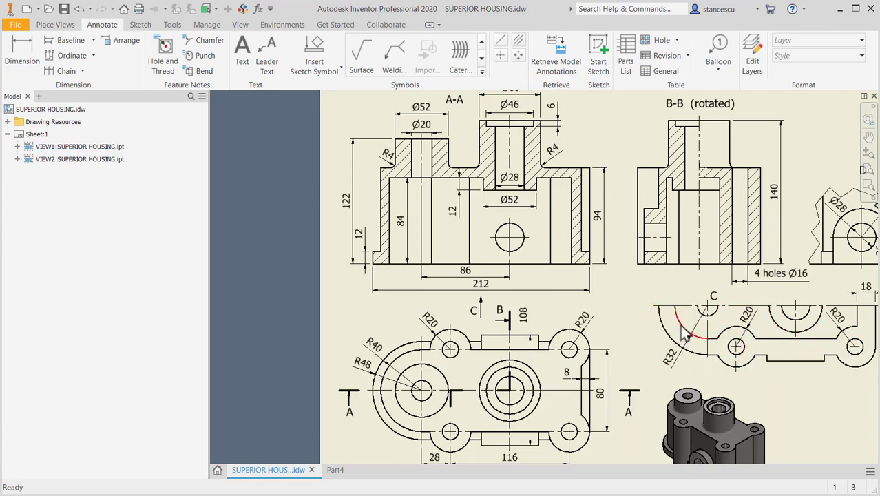
{"action": "left_click", "coordinate": [680, 356]}
{"action": "key", "text": "Escape"}
{"action": "left_click", "coordinate": [335, 470]}
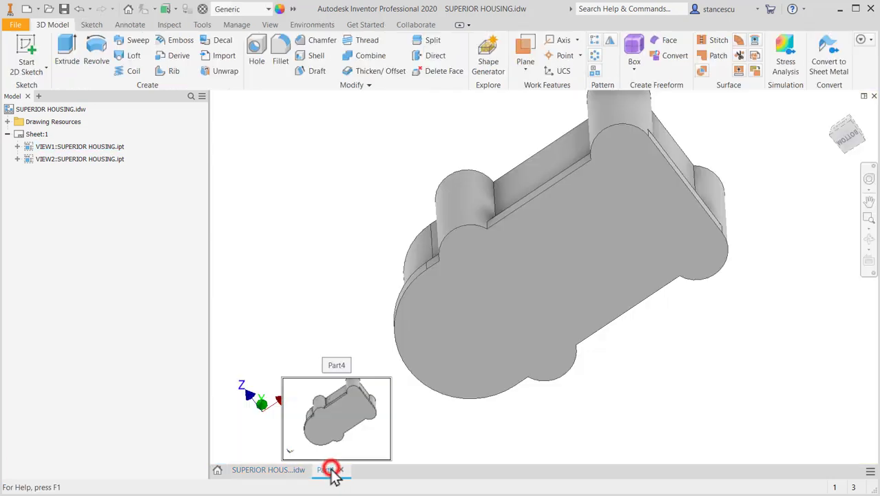
{"action": "left_click", "coordinate": [564, 288]}
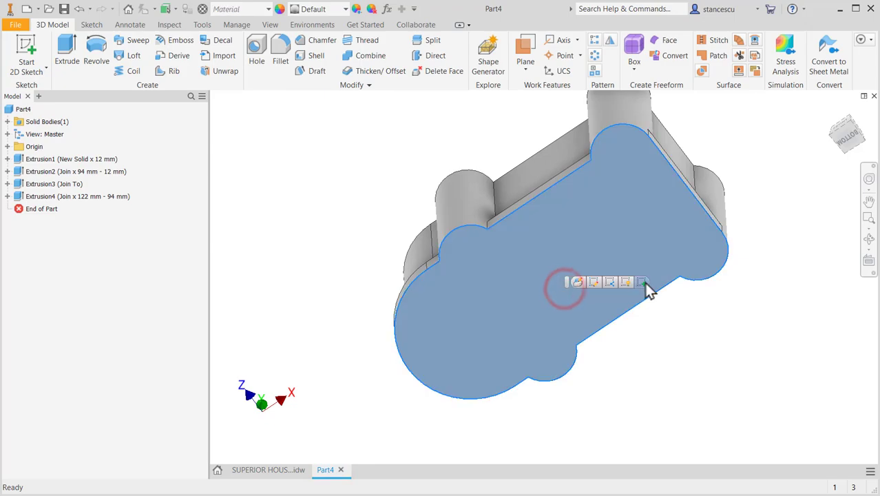
{"action": "left_click", "coordinate": [643, 283]}
Draw a closed cavity profile from two horizontal lines about 110 mm long, a tangent arc joining their left ends, and a vertical closing line
{"action": "key", "text": "l"}
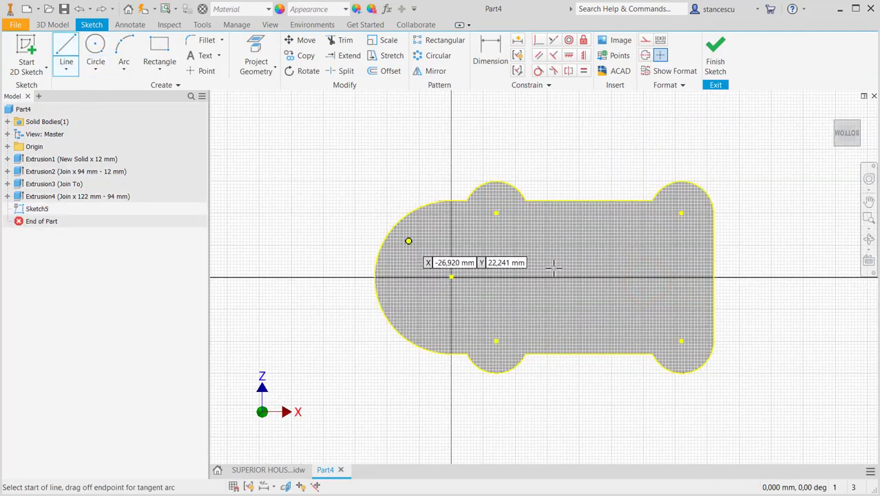
{"action": "left_click", "coordinate": [652, 237]}
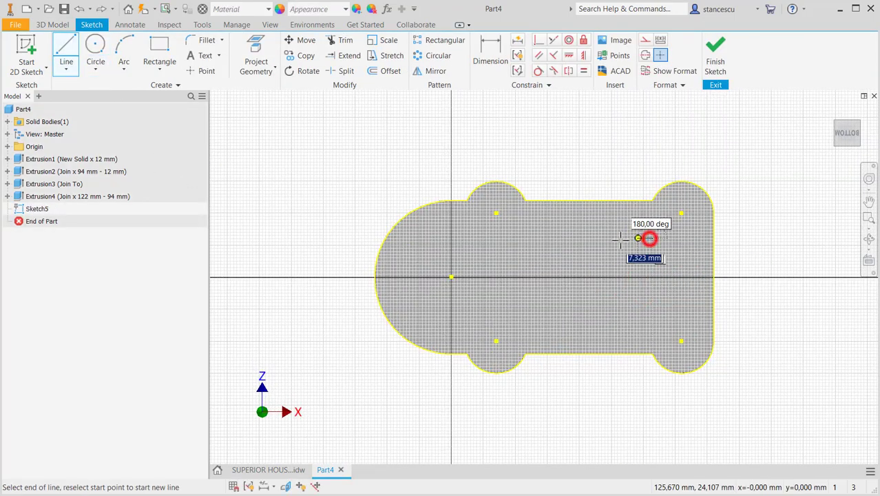
{"action": "left_click", "coordinate": [476, 238]}
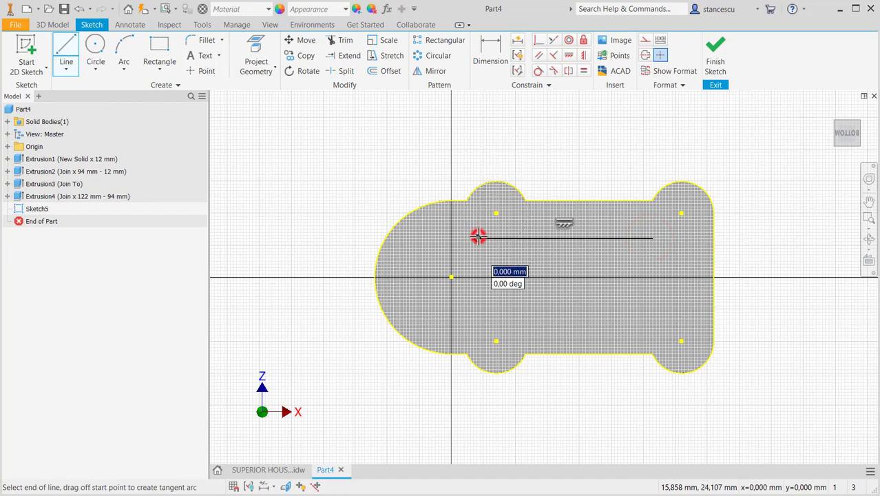
{"action": "left_click_drag", "start_coordinate": [477, 238], "coordinate": [478, 331]}
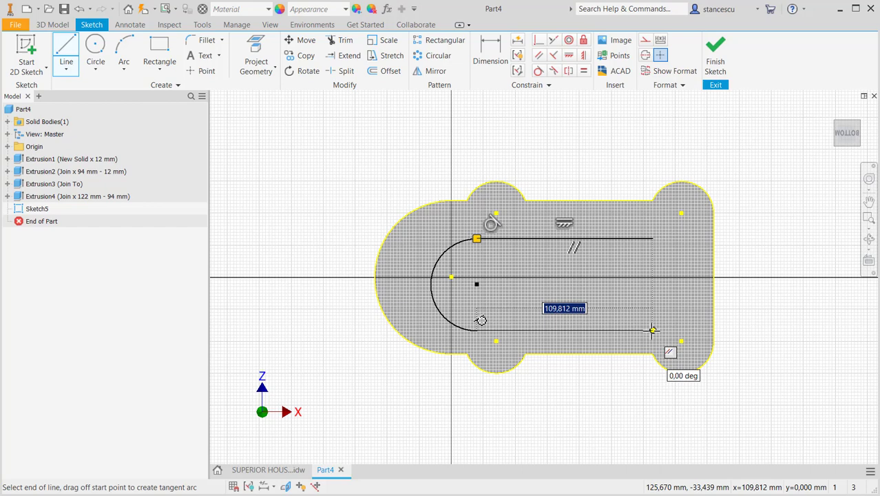
{"action": "left_click", "coordinate": [653, 330]}
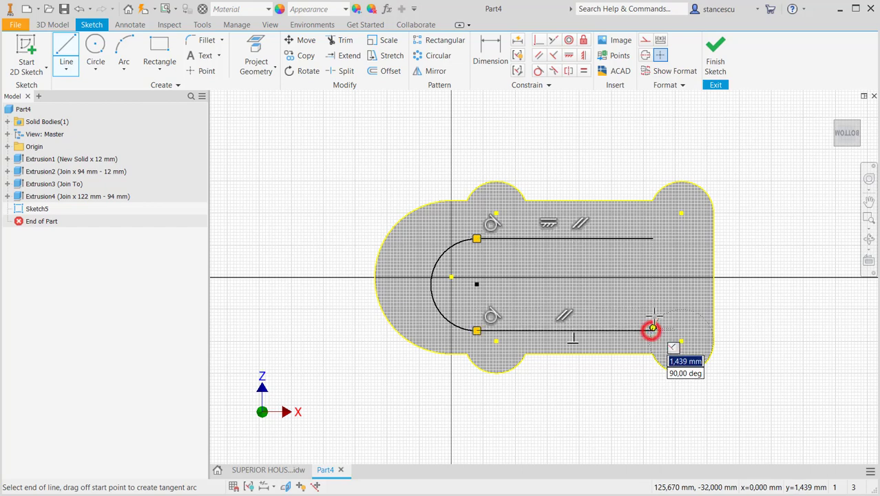
{"action": "right_click", "coordinate": [659, 299]}
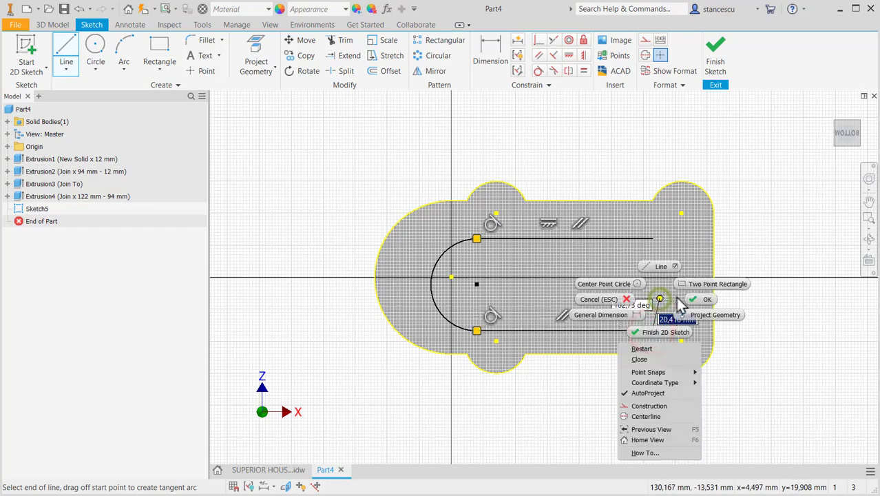
{"action": "left_click", "coordinate": [650, 359]}
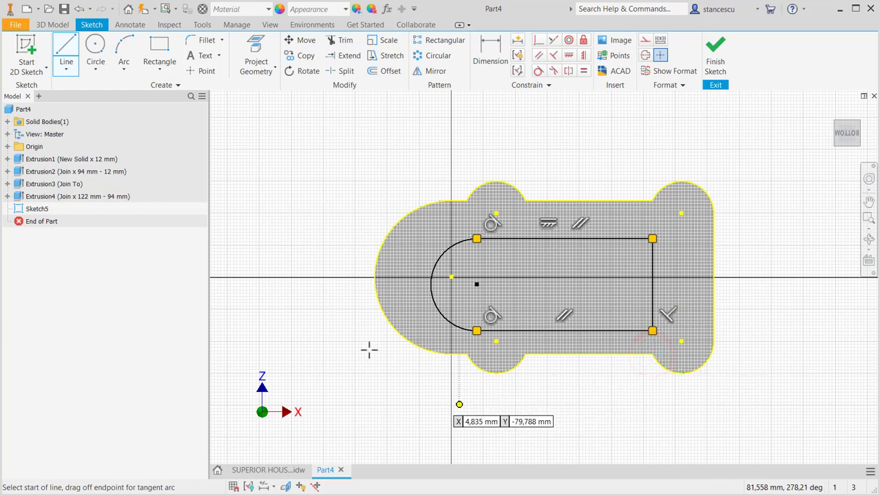
Make the profile arc's centre coincident with the sketch origin and dimension the arc's radius as 32 mm
{"action": "left_click", "coordinate": [539, 42]}
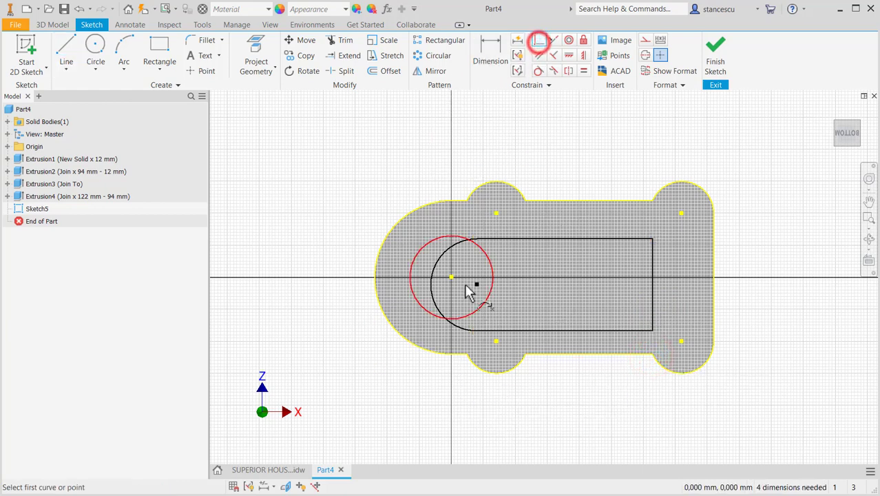
{"action": "left_click", "coordinate": [476, 284]}
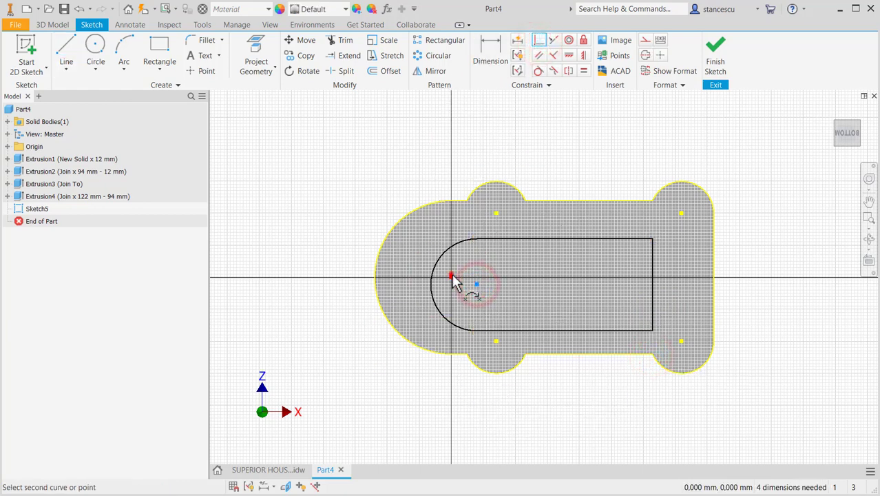
{"action": "left_click", "coordinate": [451, 278]}
{"action": "left_click", "coordinate": [493, 47]}
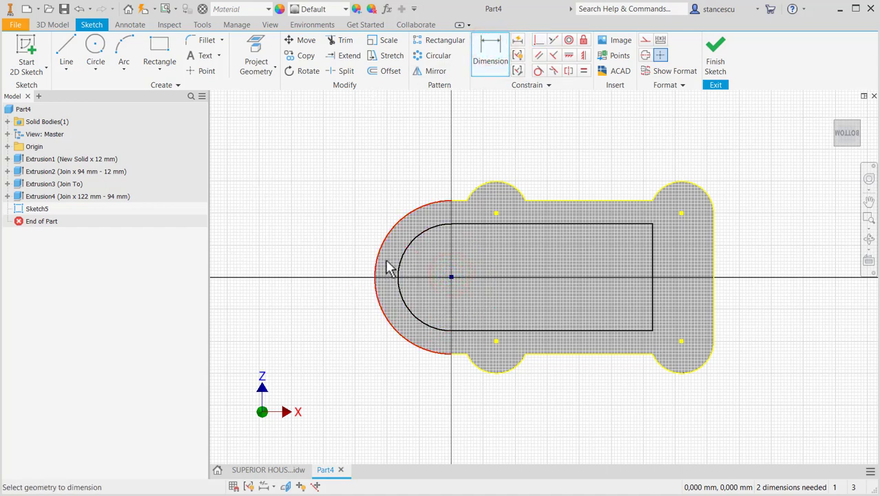
{"action": "left_click", "coordinate": [406, 243]}
{"action": "left_click", "coordinate": [370, 195]}
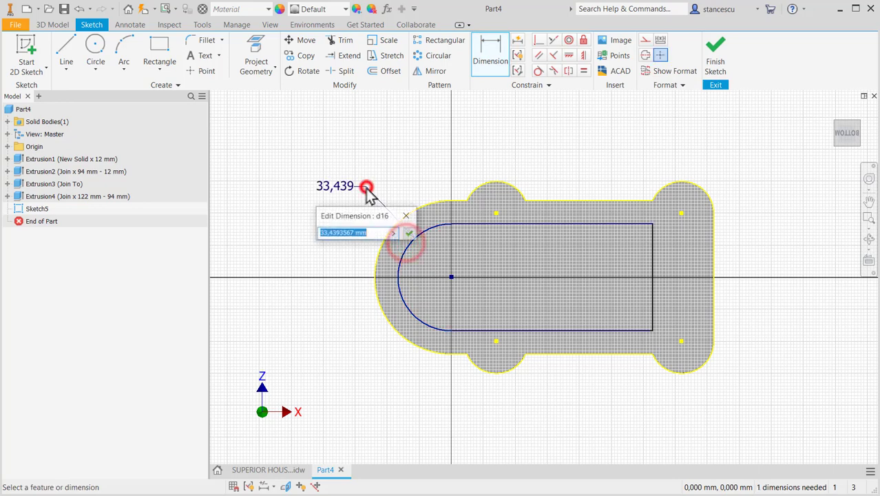
{"action": "type", "text": "32"}
{"action": "key", "text": "Return"}
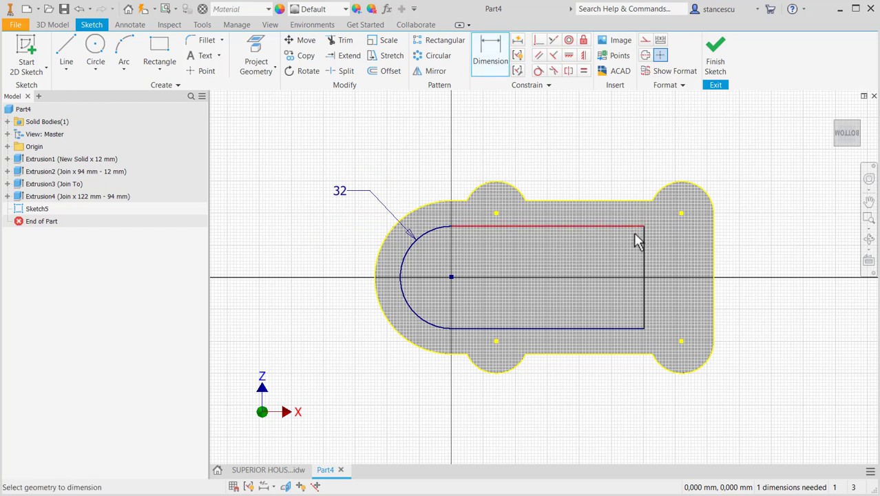
Dimension the distance between the cavity profile's vertical closing line and the housing's straight end edge as 18 mm
{"action": "left_click", "coordinate": [646, 248]}
{"action": "left_click", "coordinate": [711, 249]}
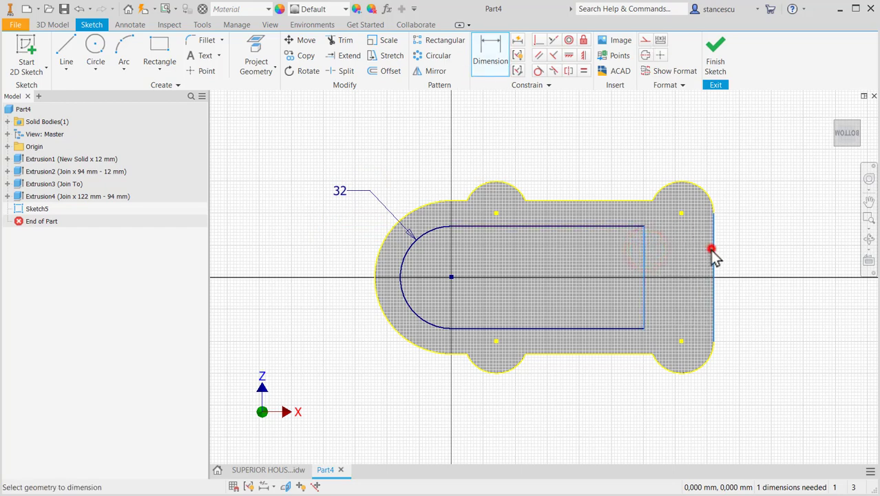
{"action": "left_click", "coordinate": [750, 254]}
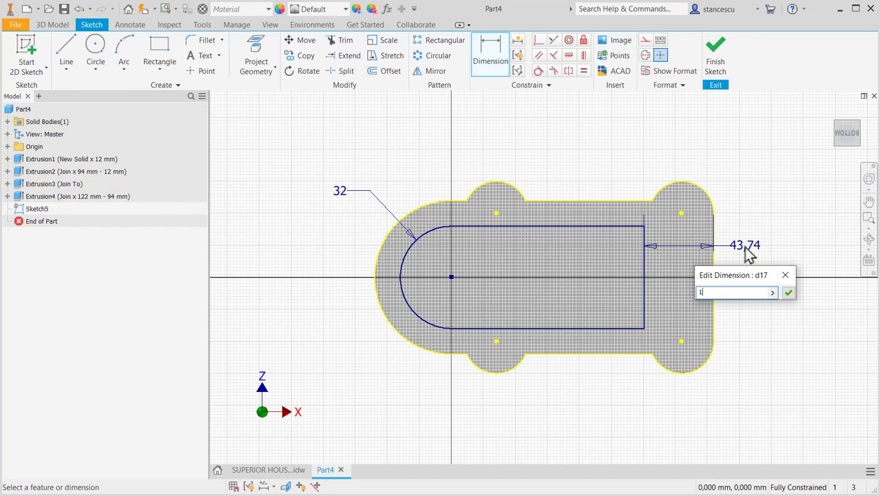
{"action": "key", "text": "Return"}
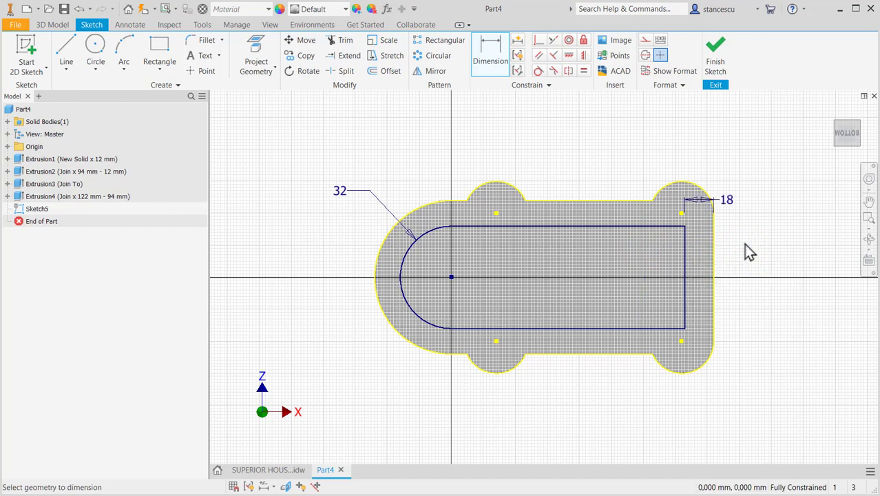
{"action": "key", "text": "Escape"}
{"action": "left_click", "coordinate": [507, 138]}
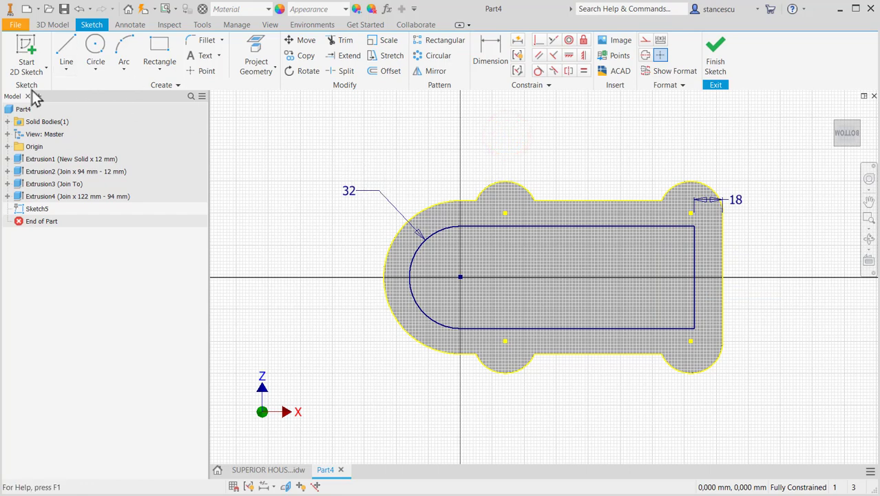
Draw four 40 mm diameter circles centred on the corner boss centres, each matching its boss's outer edge
{"action": "left_click", "coordinate": [95, 50]}
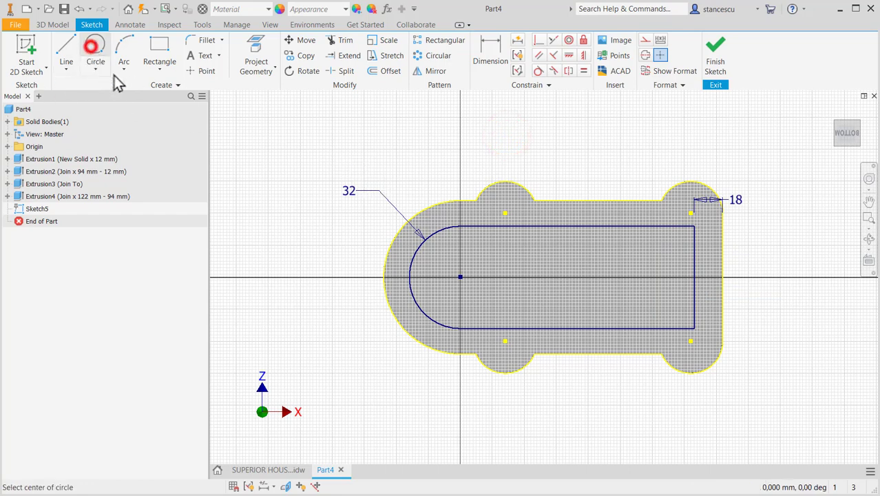
{"action": "left_click", "coordinate": [505, 213]}
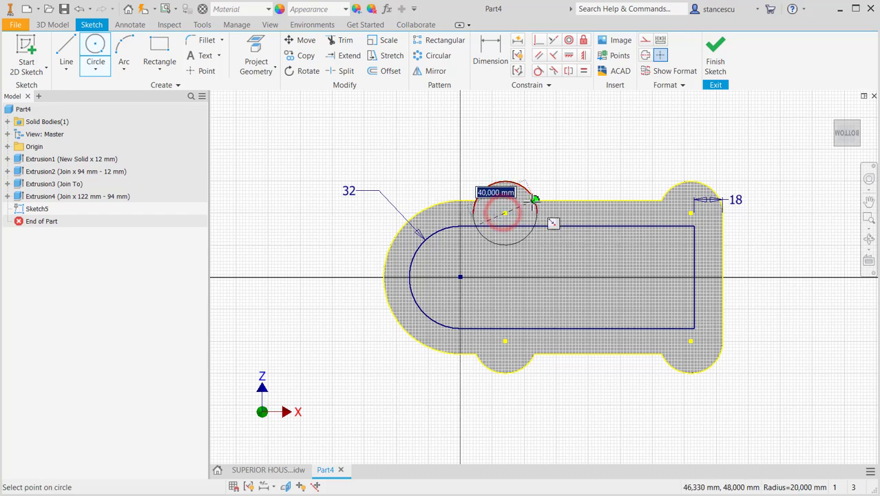
{"action": "left_click", "coordinate": [535, 200]}
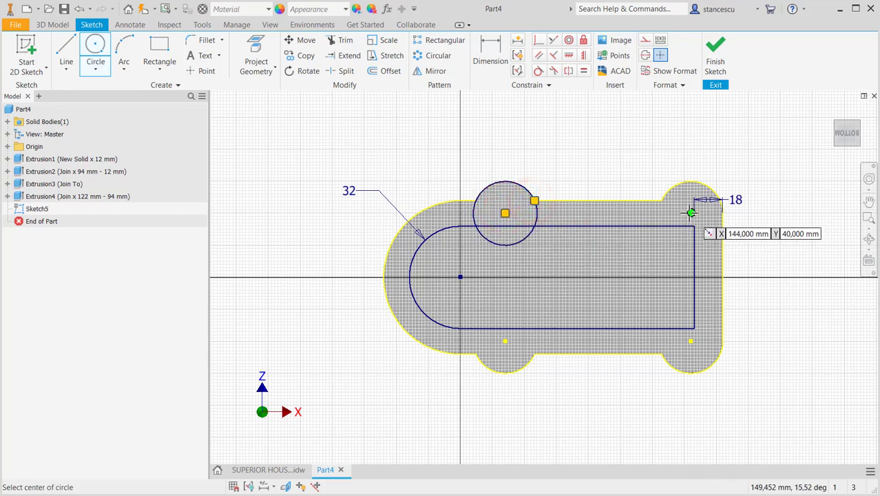
{"action": "left_click", "coordinate": [690, 214]}
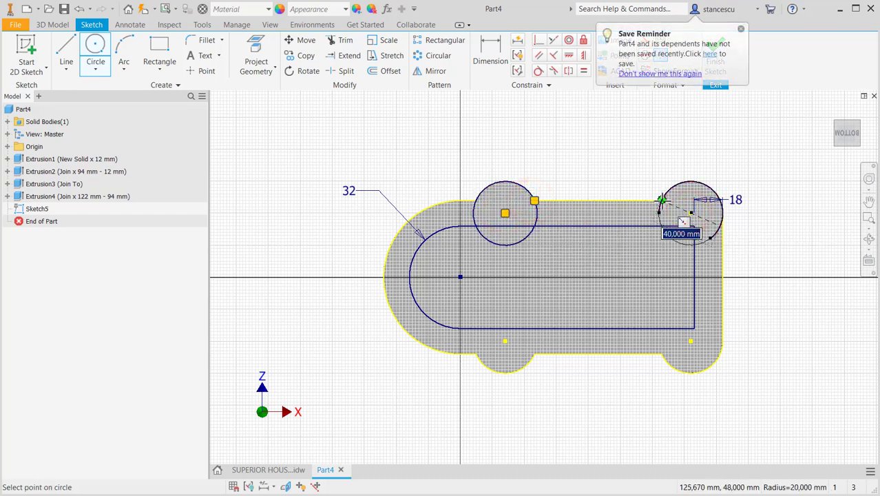
{"action": "left_click", "coordinate": [661, 201]}
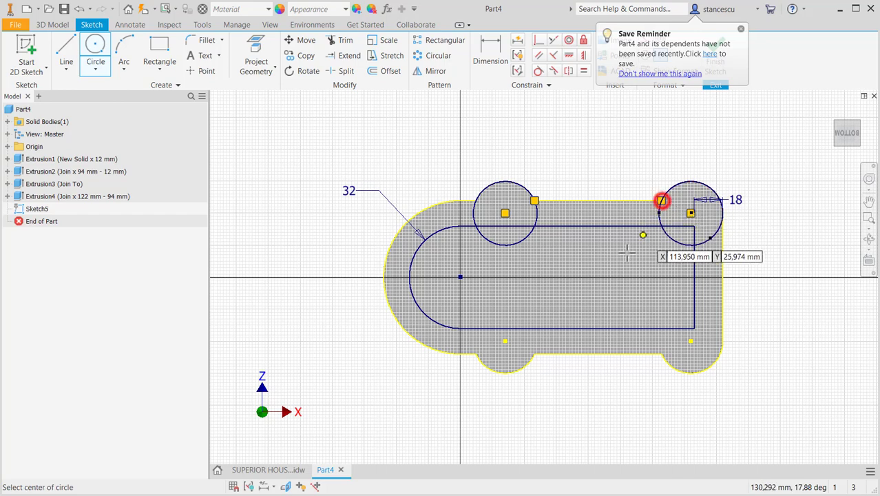
{"action": "left_click", "coordinate": [505, 341]}
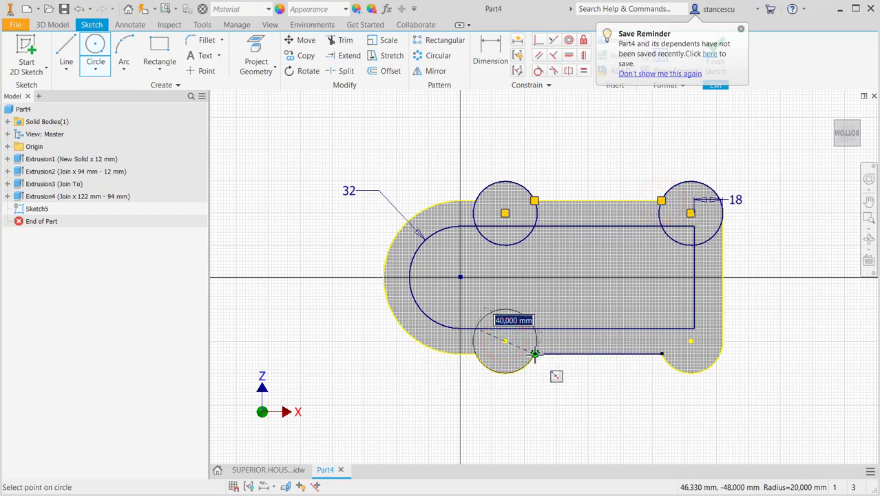
{"action": "left_click", "coordinate": [534, 354]}
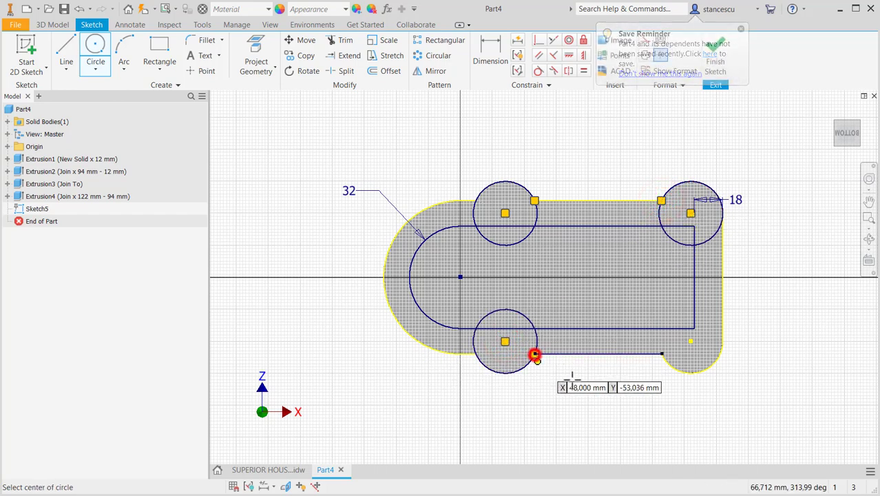
{"action": "left_click", "coordinate": [691, 340]}
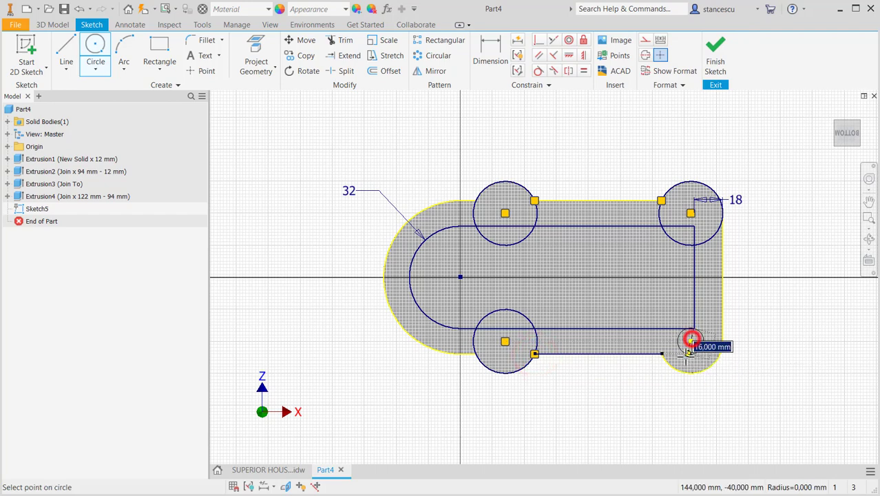
{"action": "left_click", "coordinate": [661, 355]}
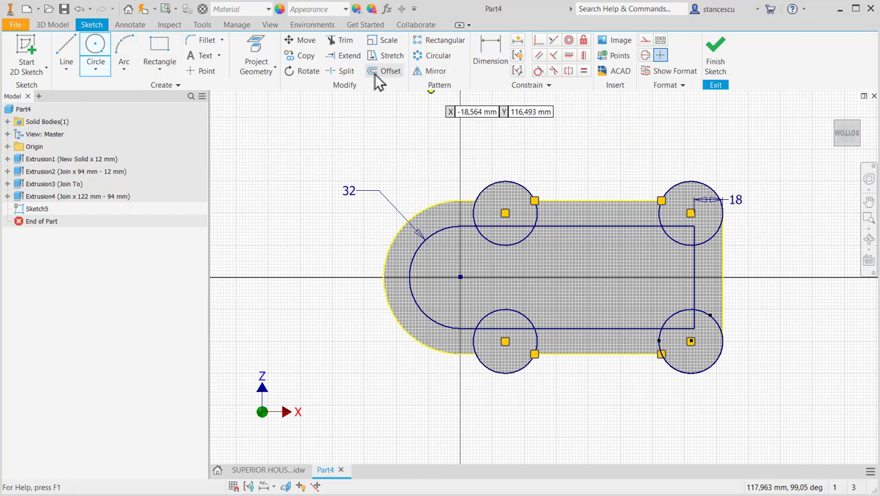
Split each of the four boss circles where it crosses the cavity profile
{"action": "left_click", "coordinate": [345, 72]}
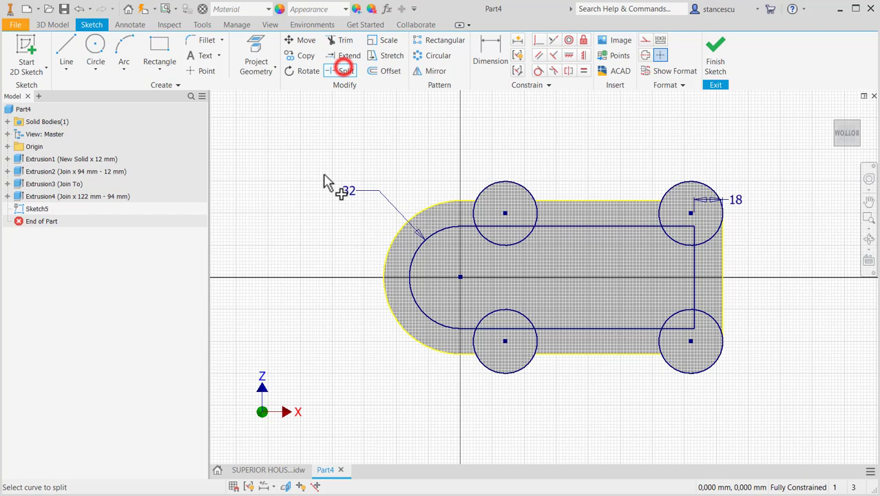
{"action": "left_click", "coordinate": [515, 249]}
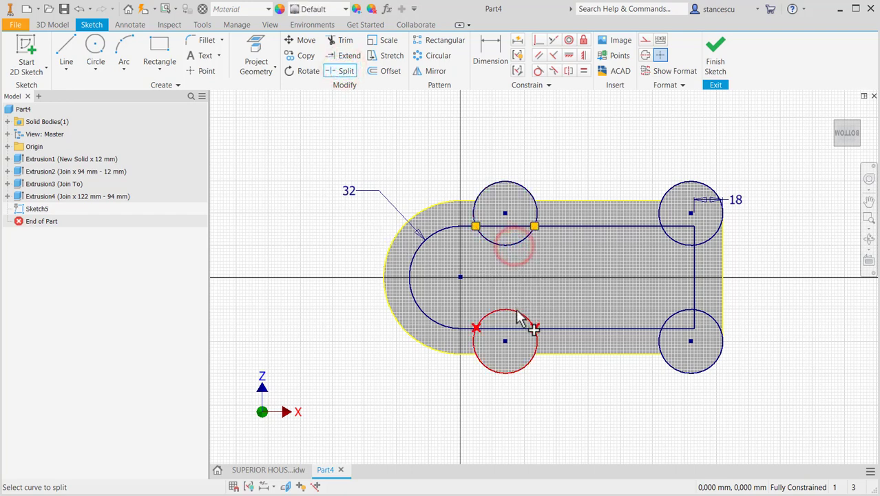
{"action": "left_click", "coordinate": [516, 310]}
{"action": "left_click", "coordinate": [669, 319]}
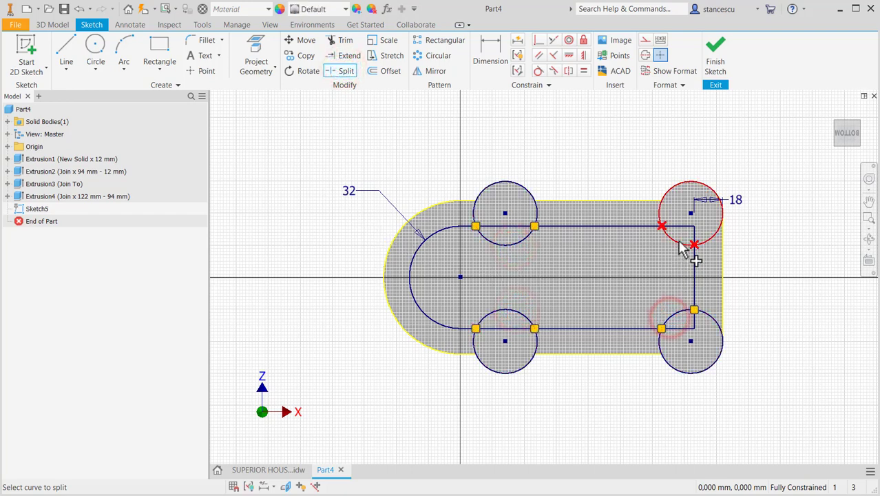
{"action": "left_click", "coordinate": [678, 242]}
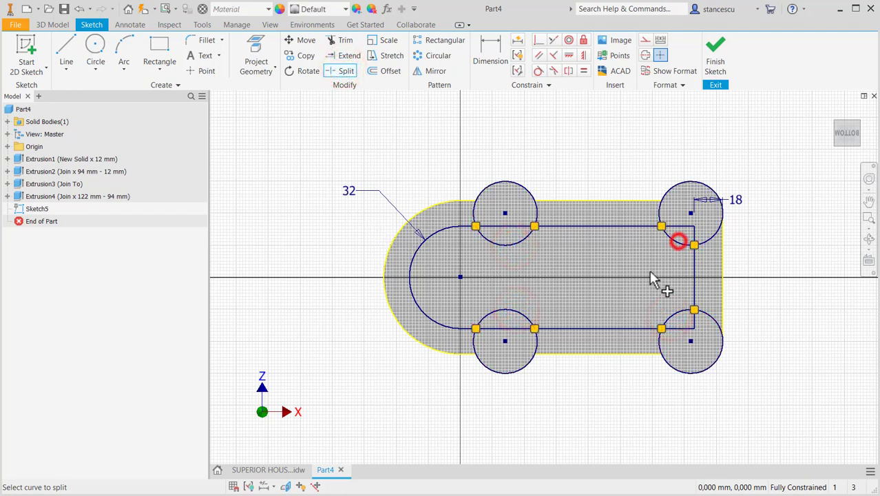
Split the cavity profile's two horizontal lines and its vertical closing line where they cross the boss circles
{"action": "left_click", "coordinate": [555, 226]}
{"action": "left_click", "coordinate": [492, 227]}
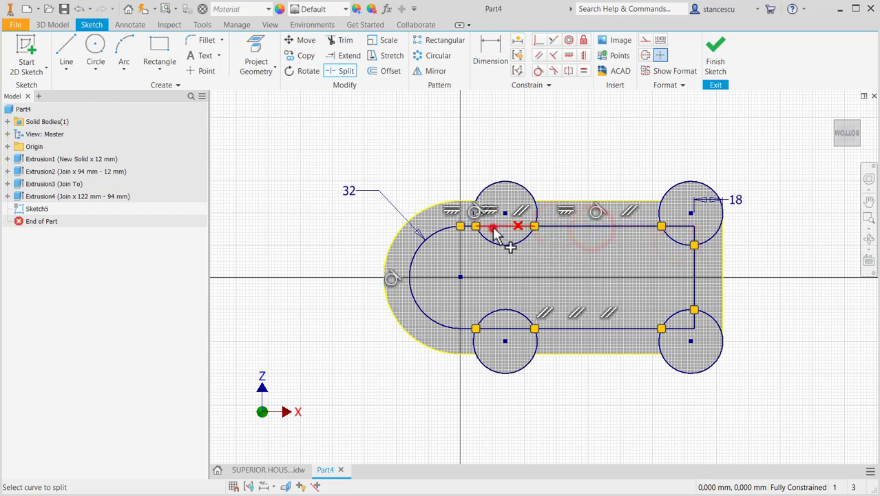
{"action": "left_click", "coordinate": [695, 237]}
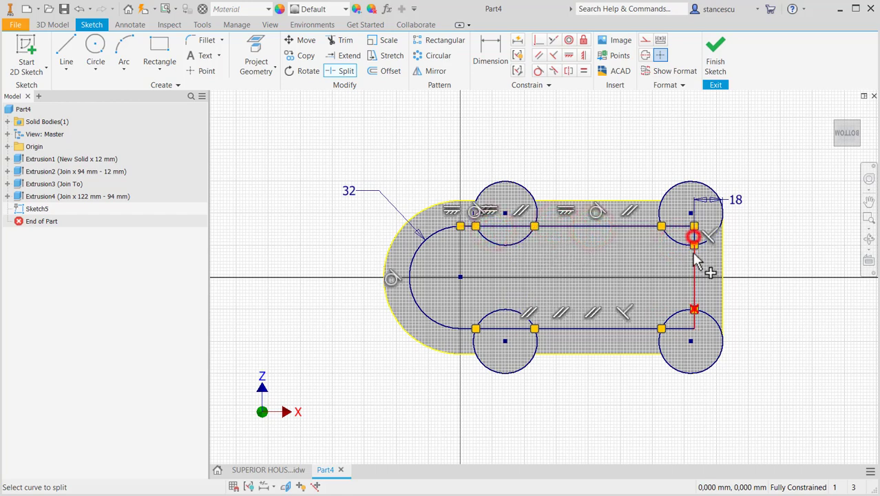
{"action": "left_click", "coordinate": [695, 273]}
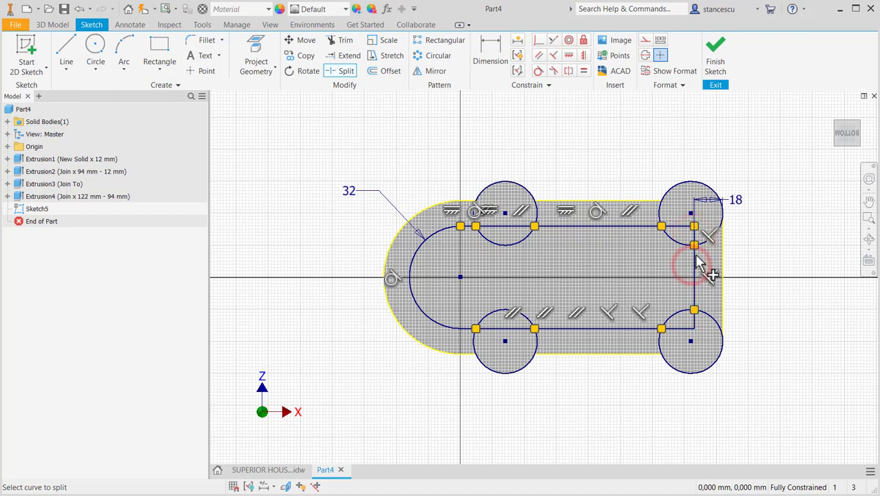
{"action": "left_click", "coordinate": [679, 329]}
{"action": "left_click", "coordinate": [568, 331]}
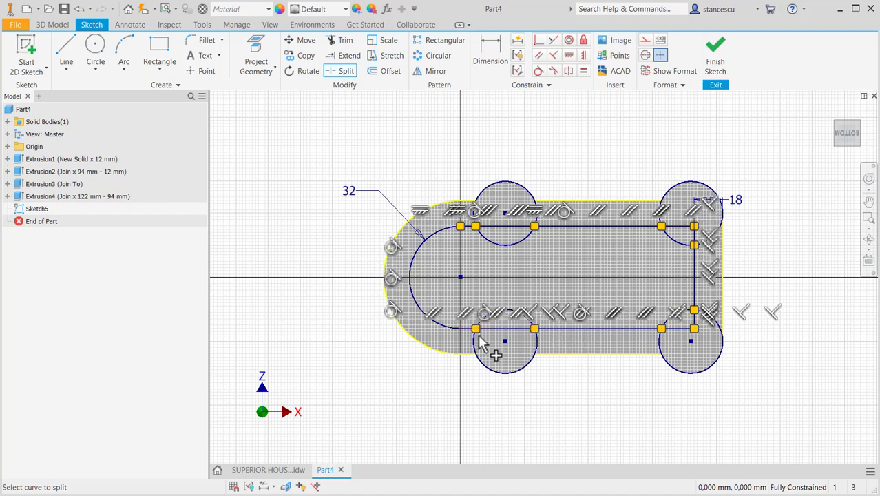
{"action": "left_click", "coordinate": [495, 329]}
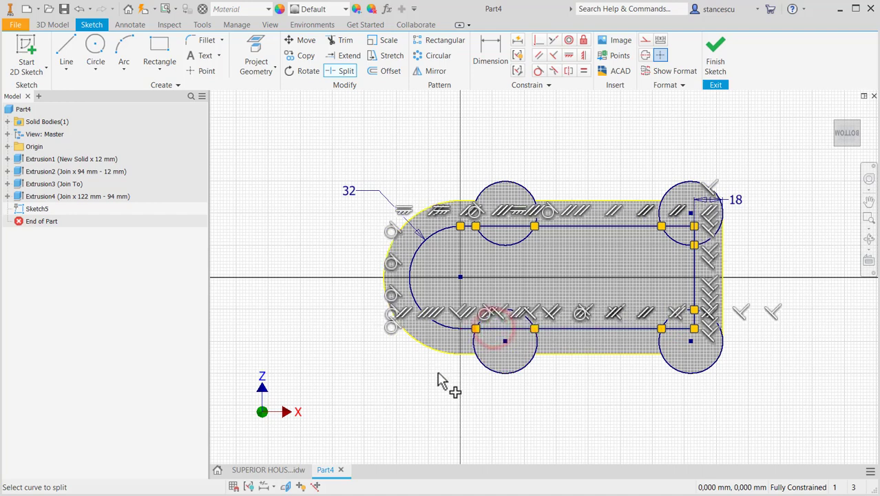
{"action": "key", "text": "Escape"}
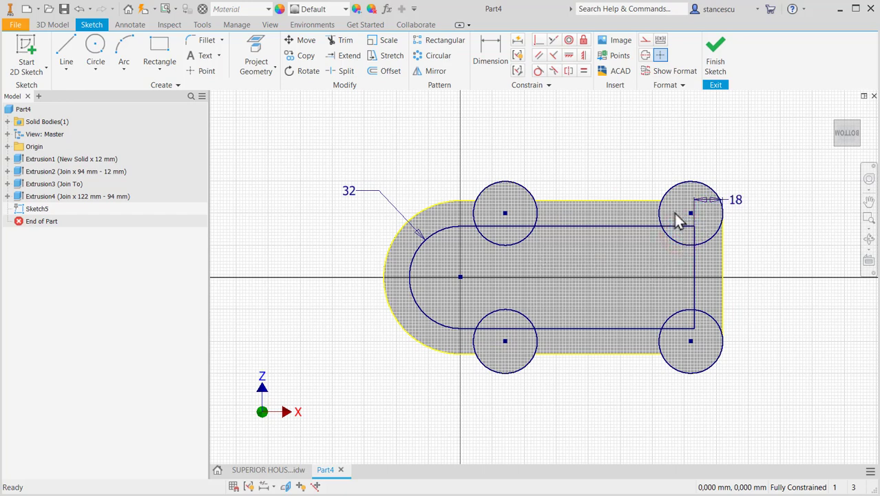
Convert the four boss circles' arcs lying outside the cavity profile to construction geometry
{"action": "left_click_drag", "start_coordinate": [639, 210], "coordinate": [506, 212]}
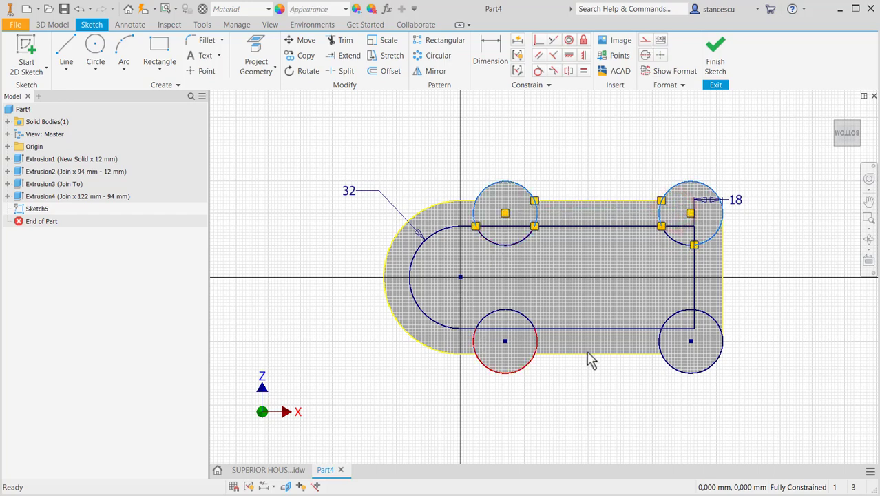
{"action": "left_click_drag", "start_coordinate": [672, 338], "coordinate": [503, 350]}
{"action": "left_click_drag", "start_coordinate": [701, 215], "coordinate": [706, 310]}
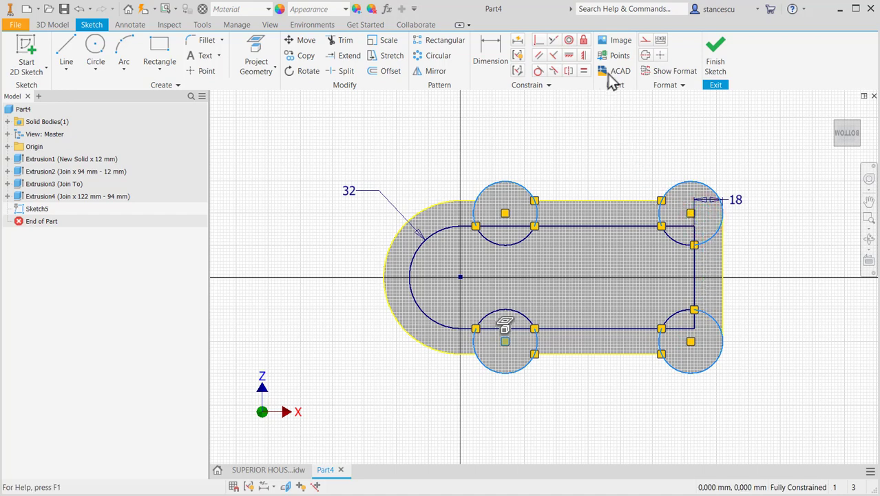
{"action": "left_click", "coordinate": [646, 40]}
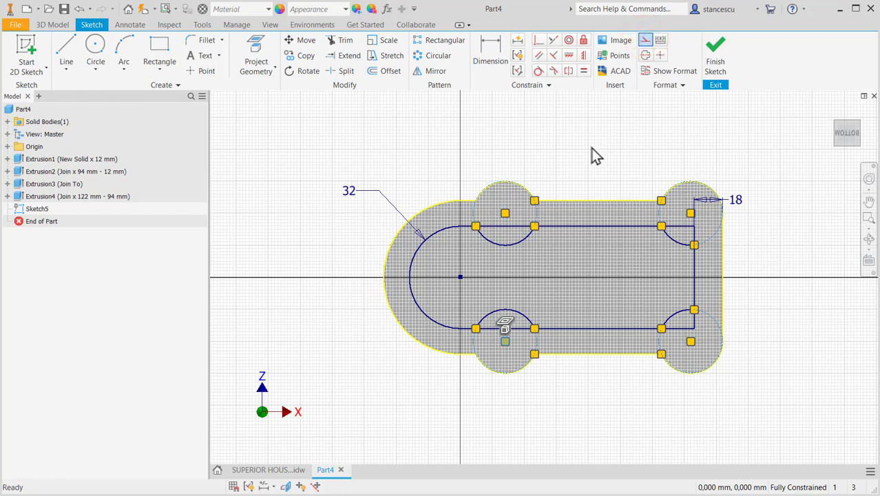
Convert the four horizontal profile segments inside the boss circles and the upper vertical corner segment to construction geometry
{"action": "left_click", "coordinate": [515, 226]}
{"action": "left_click", "coordinate": [514, 328], "text": "ctrl"}
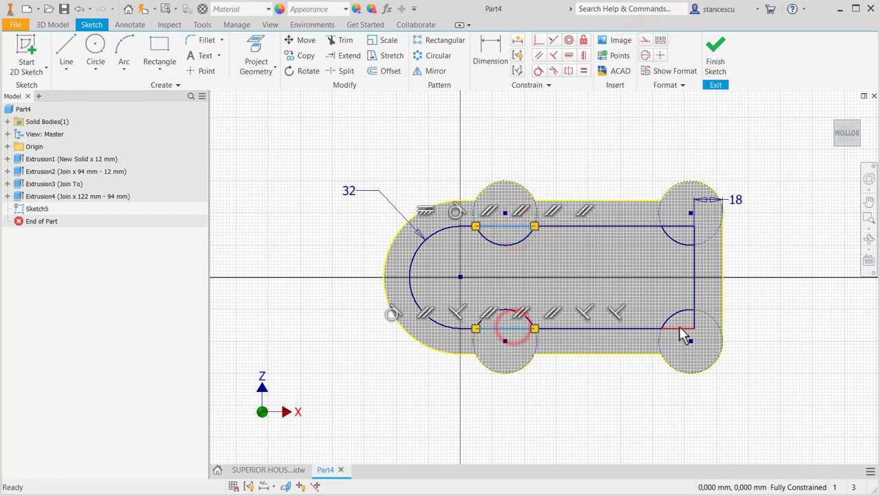
{"action": "left_click", "coordinate": [685, 328], "text": "ctrl"}
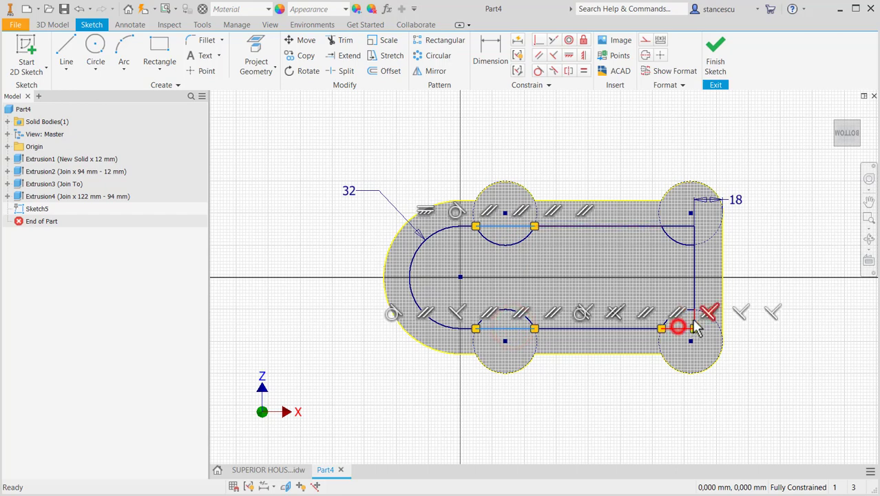
{"action": "left_click", "coordinate": [679, 226], "text": "ctrl"}
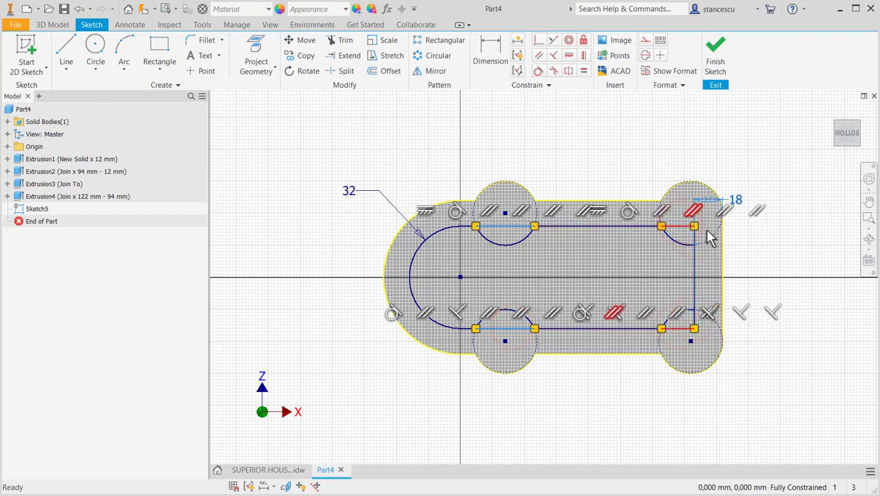
{"action": "left_click", "coordinate": [697, 239], "text": "ctrl"}
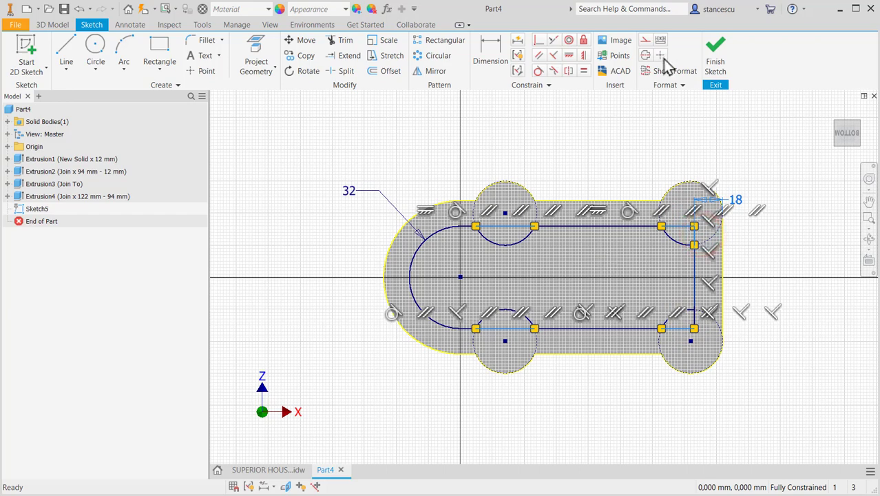
{"action": "left_click", "coordinate": [643, 42]}
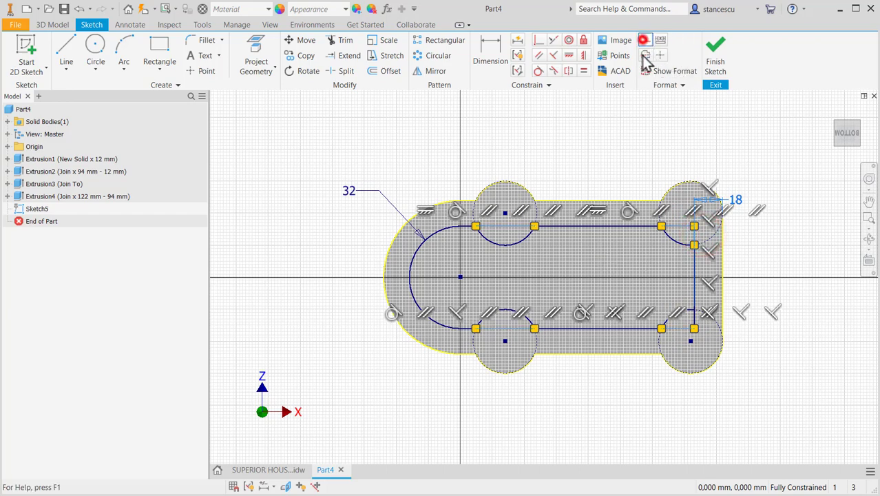
{"action": "left_click", "coordinate": [596, 143]}
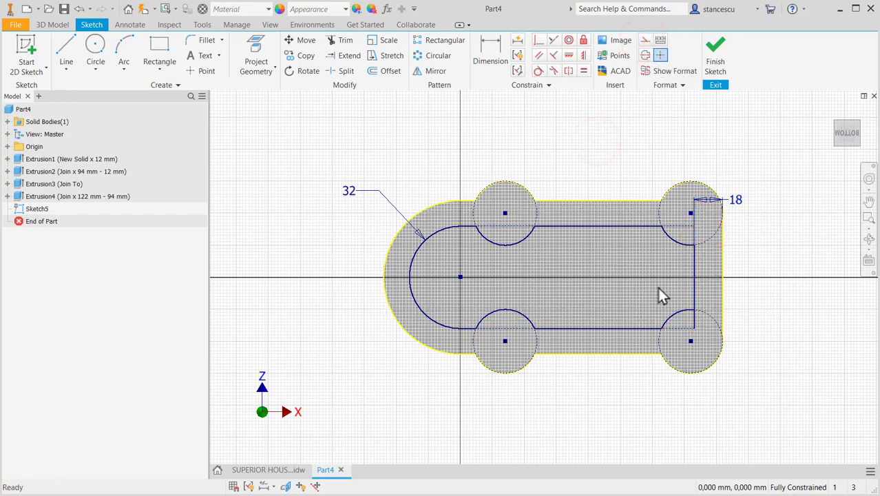
Convert the lower vertical corner segment inside its boss circle to construction geometry and finish the cavity sketch
{"action": "left_click", "coordinate": [693, 317]}
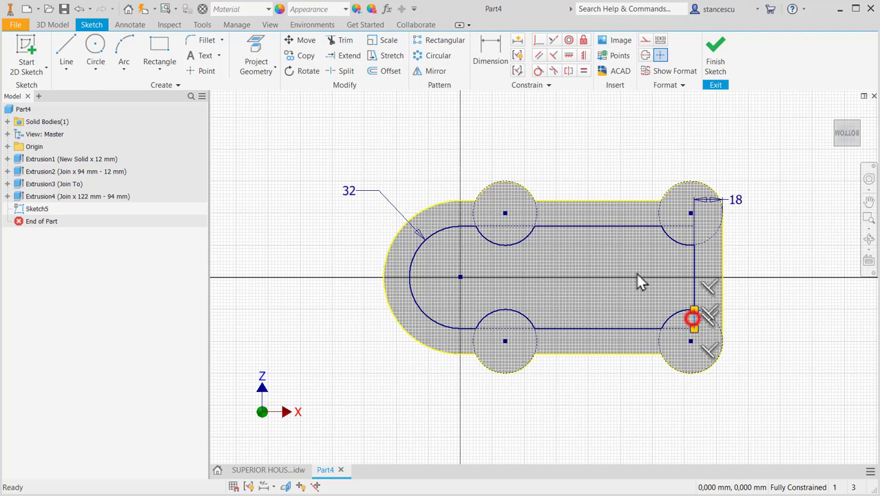
{"action": "left_click", "coordinate": [645, 40]}
{"action": "left_click", "coordinate": [580, 131]}
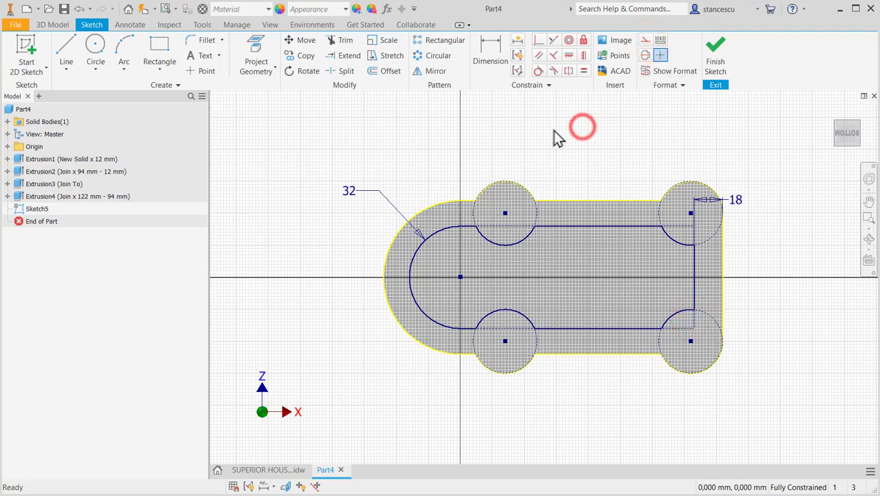
{"action": "left_click", "coordinate": [716, 62]}
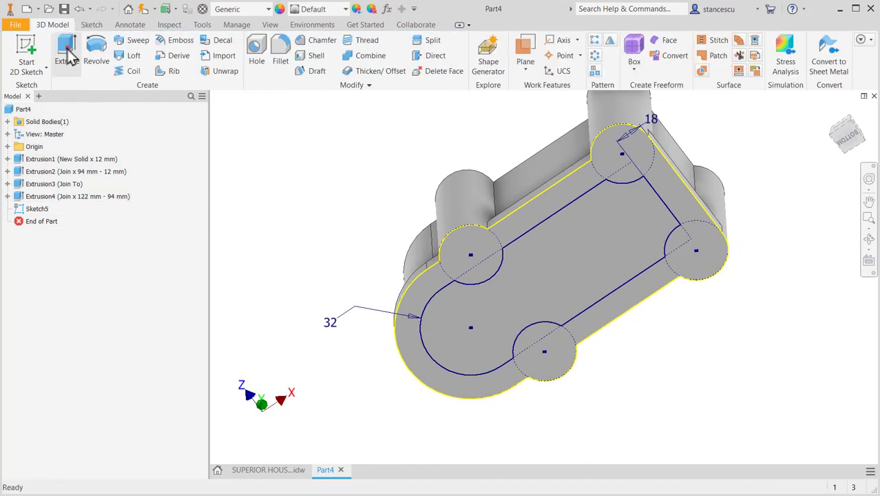
Cut-extrude the cavity profile 84 mm into the housing from the bottom face
{"action": "left_click", "coordinate": [68, 56]}
{"action": "left_click", "coordinate": [509, 309]}
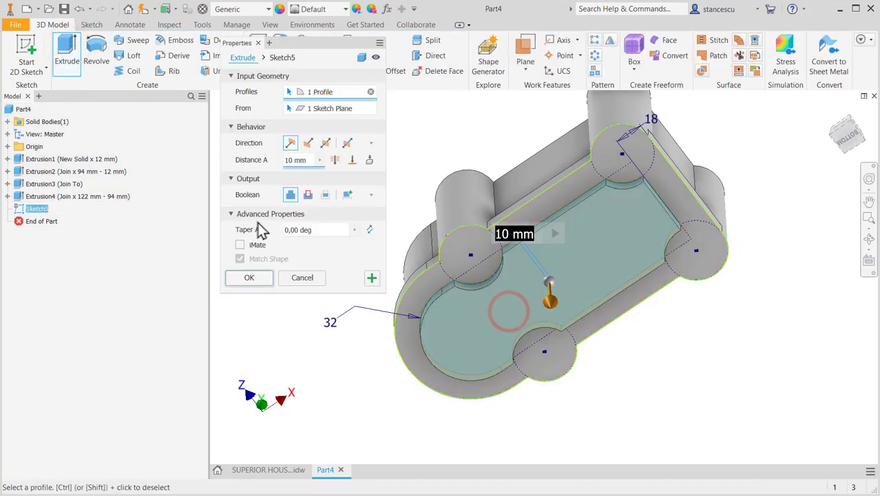
{"action": "left_click", "coordinate": [308, 195]}
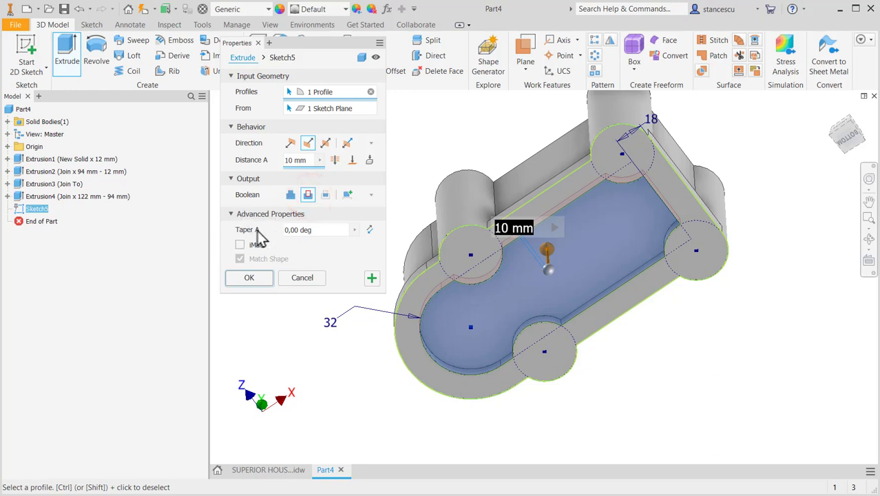
{"action": "type", "text": "84"}
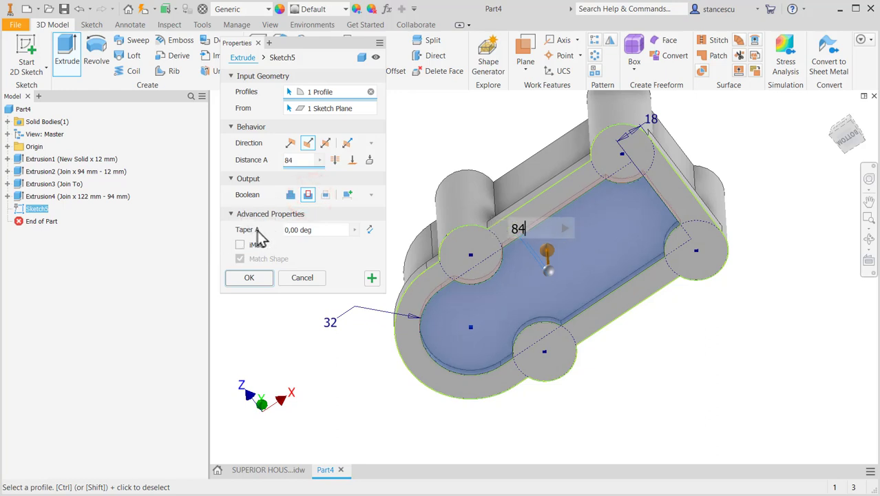
{"action": "left_click", "coordinate": [248, 278]}
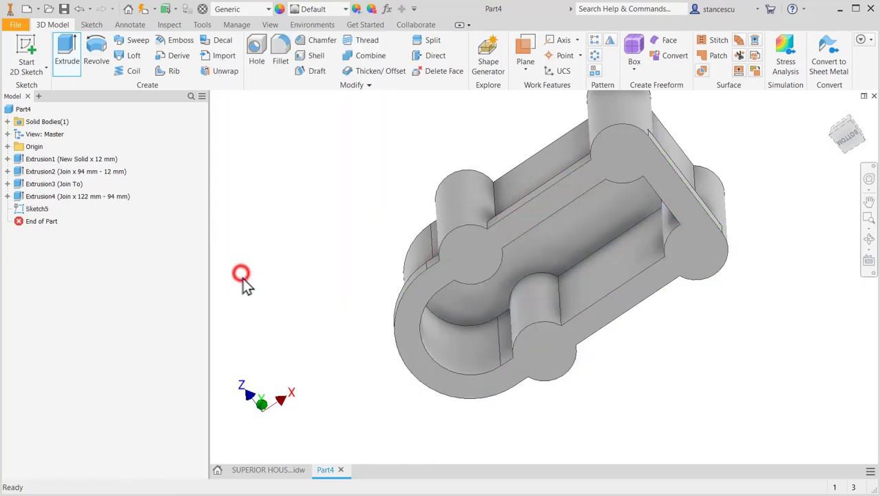
{"action": "key", "text": "F4"}
{"action": "left_click_drag", "start_coordinate": [634, 364], "coordinate": [523, 366]}
{"action": "middle_click_drag", "start_coordinate": [523, 367], "coordinate": [618, 467]}
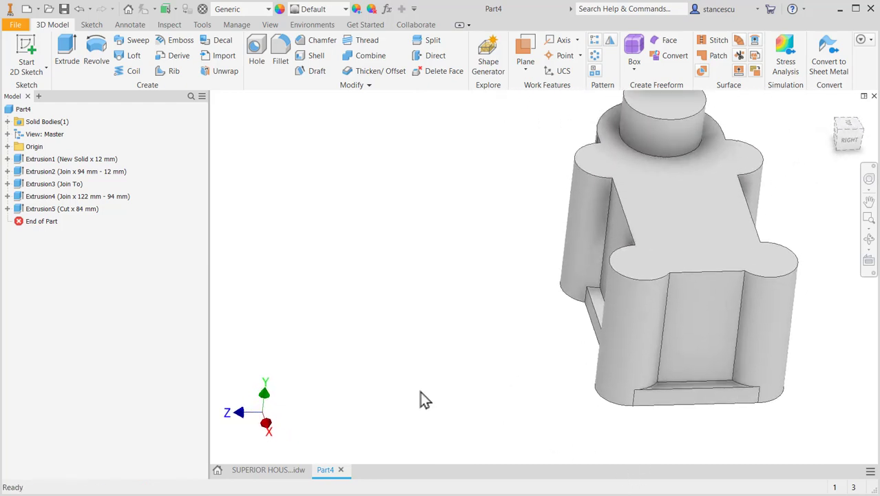
{"action": "key", "text": "F6"}
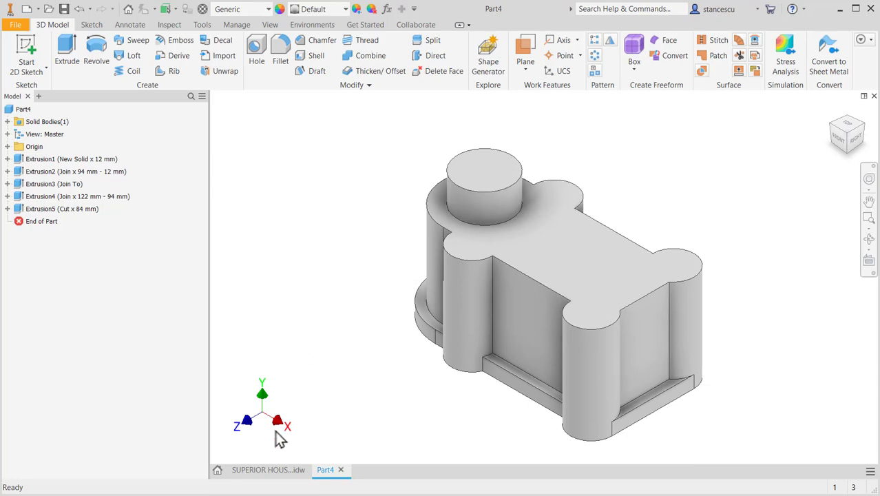
Examine sections A-A and B-B in the SUPERIOR HOUSING drawing for the taller boss's diameters, depths and overall height
{"action": "left_click", "coordinate": [276, 469]}
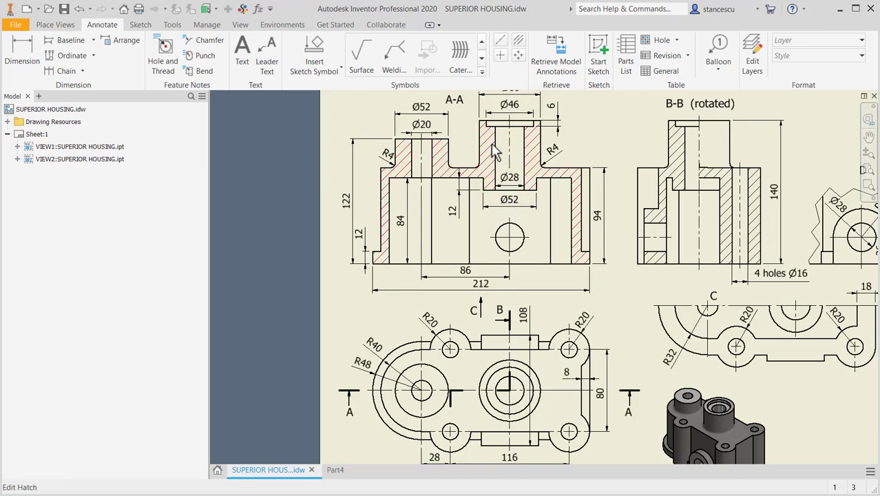
{"action": "scroll", "coordinate": [493, 199], "scroll_direction": "up", "scroll_amount": 4}
{"action": "middle_click_drag", "start_coordinate": [520, 210], "coordinate": [518, 275]}
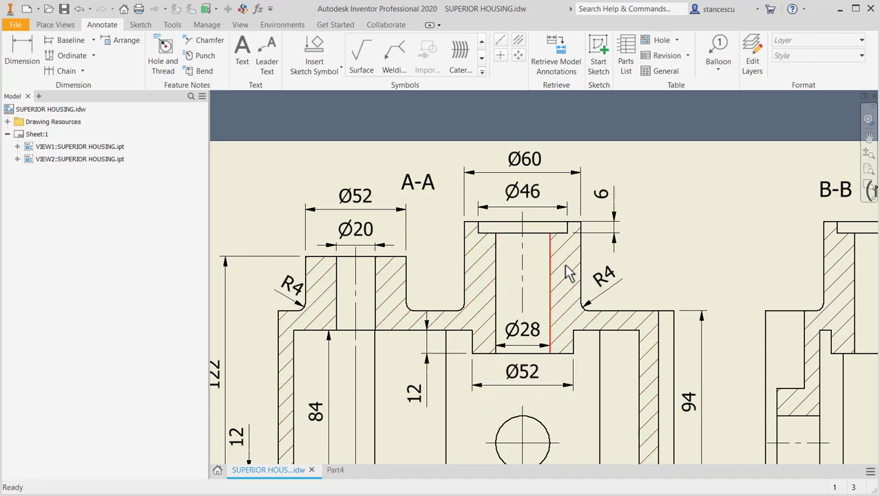
{"action": "mouse_move", "coordinate": [567, 272]}
{"action": "middle_mouse_down"}
{"action": "mouse_move", "coordinate": [543, 233]}
{"action": "mouse_move", "coordinate": [340, 190]}
{"action": "middle_mouse_up"}
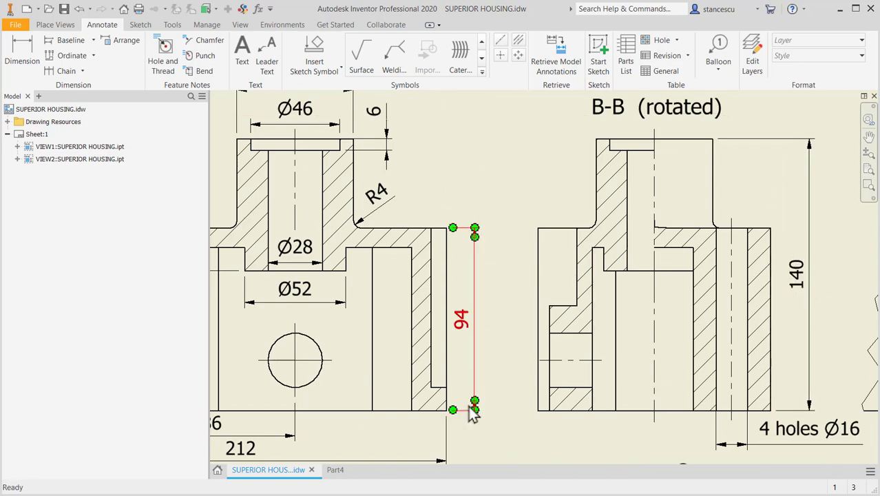
{"action": "middle_click_drag", "start_coordinate": [527, 301], "coordinate": [829, 338]}
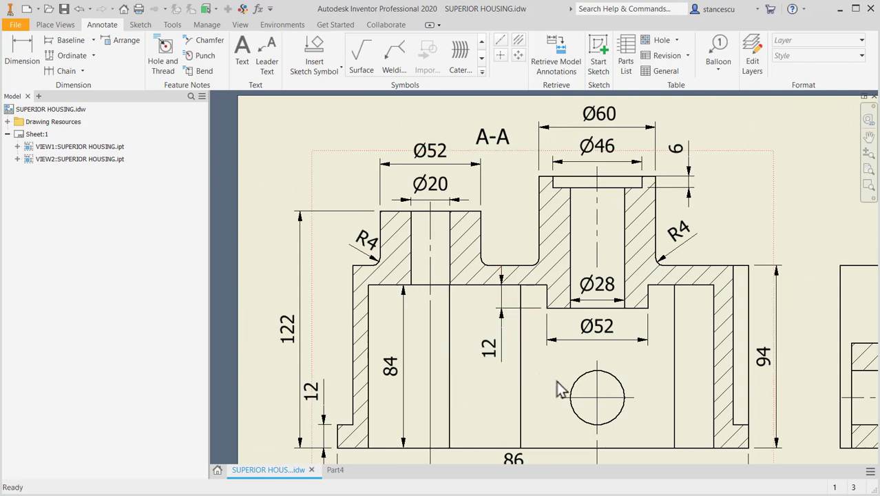
{"action": "middle_click_drag", "start_coordinate": [557, 380], "coordinate": [548, 317]}
Return to Part4, start a sketch on the XY plane and slice the model graphics at the sketch plane
{"action": "left_click", "coordinate": [341, 470]}
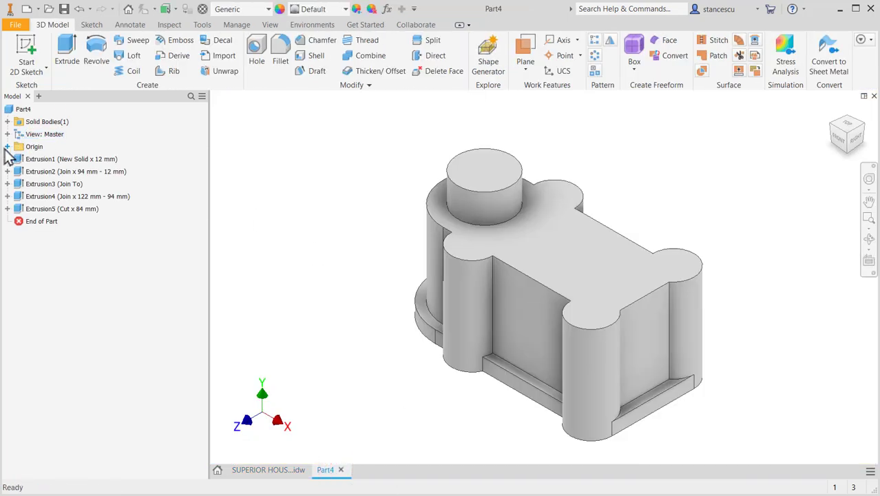
{"action": "left_click", "coordinate": [7, 147]}
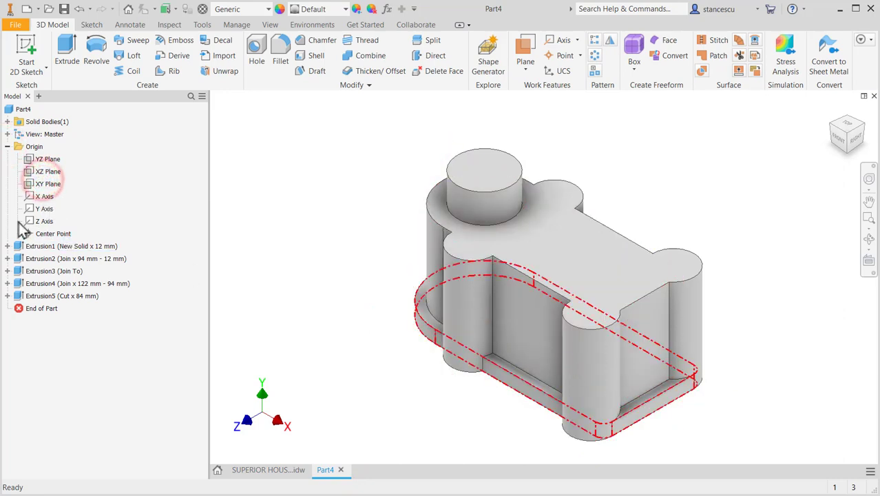
{"action": "left_click", "coordinate": [46, 185]}
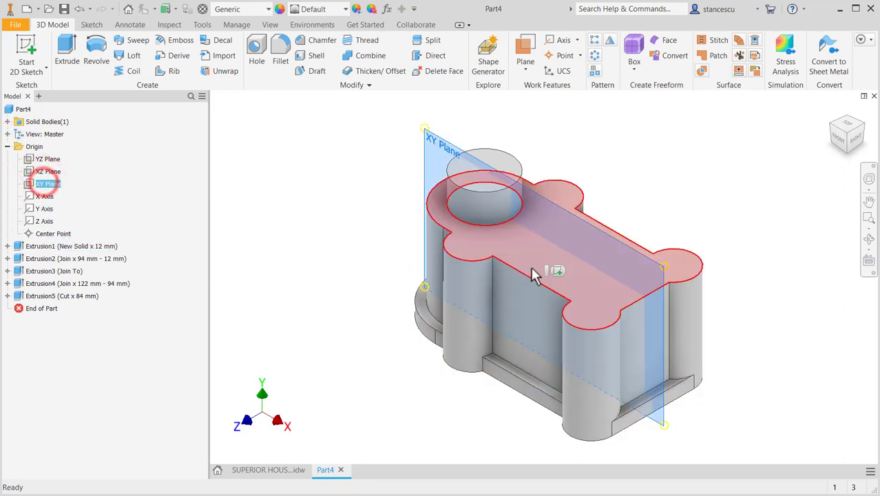
{"action": "left_click", "coordinate": [557, 270]}
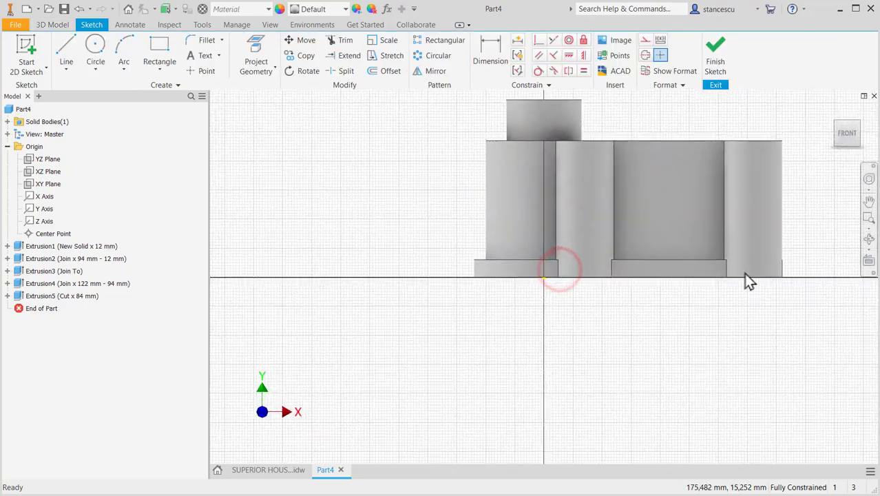
{"action": "key", "text": "F7"}
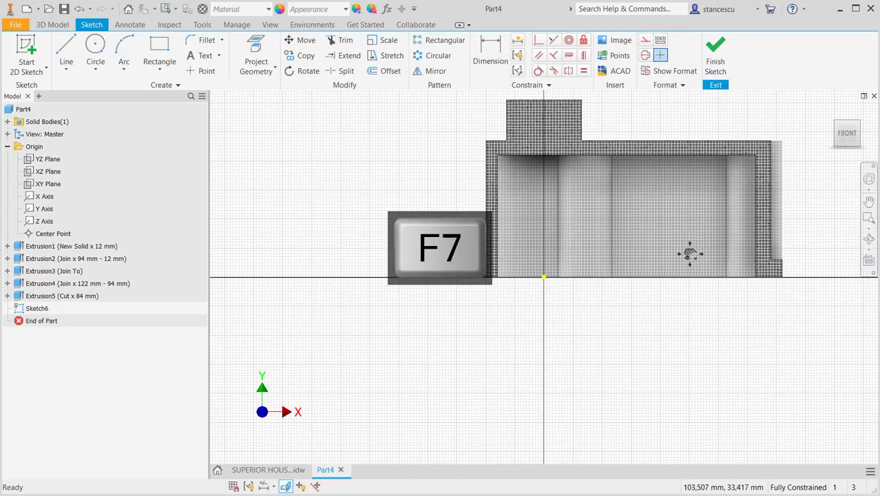
{"action": "middle_click_drag", "start_coordinate": [690, 254], "coordinate": [661, 367]}
Sketch a stepped line chain through the housing's top wall: about 40 mm down, 13 mm across, 12 mm down and 14 mm across
{"action": "left_click", "coordinate": [68, 50]}
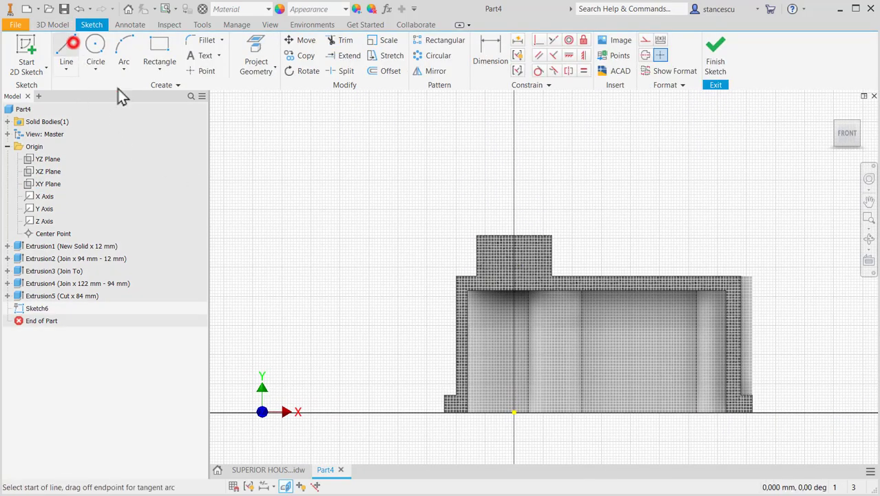
{"action": "left_click", "coordinate": [633, 225]}
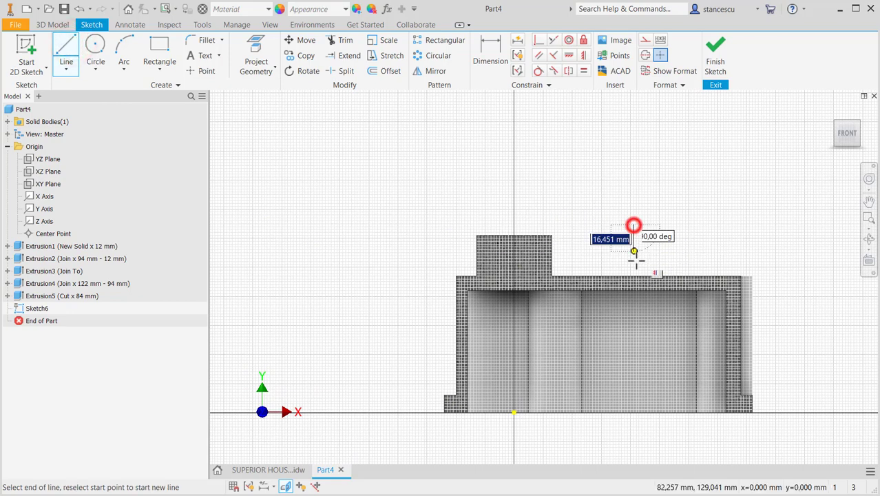
{"action": "left_click", "coordinate": [634, 283]}
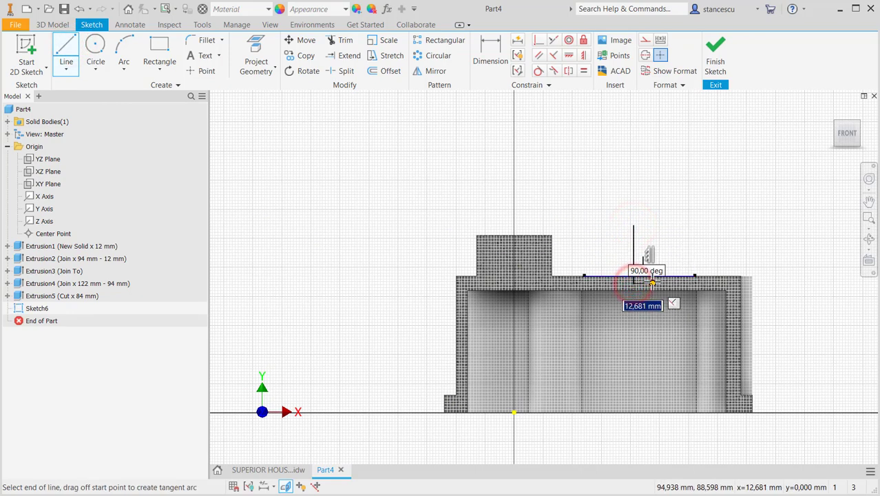
{"action": "scroll", "coordinate": [651, 301], "scroll_direction": "down", "scroll_amount": 3}
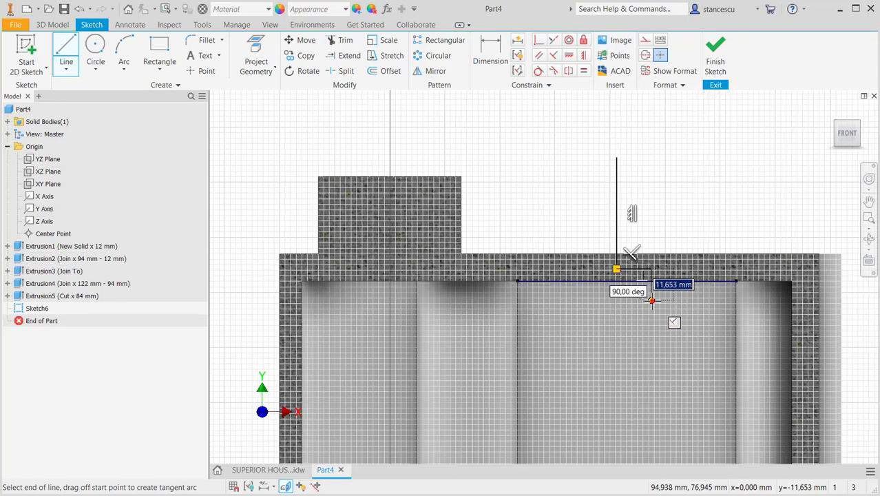
{"action": "left_click", "coordinate": [652, 301]}
{"action": "left_click", "coordinate": [688, 301]}
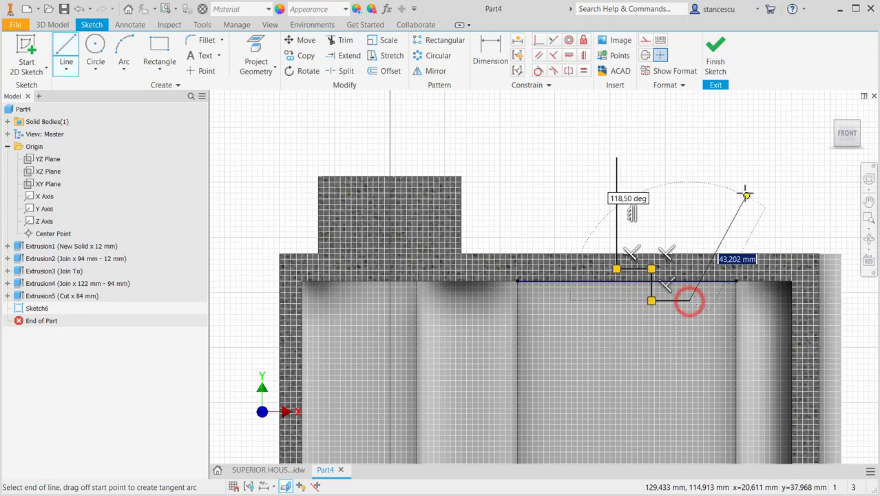
Draw a vertical centerline about 52 mm long up from the chain's end and close the profile with a horizontal top line
{"action": "left_click", "coordinate": [645, 55]}
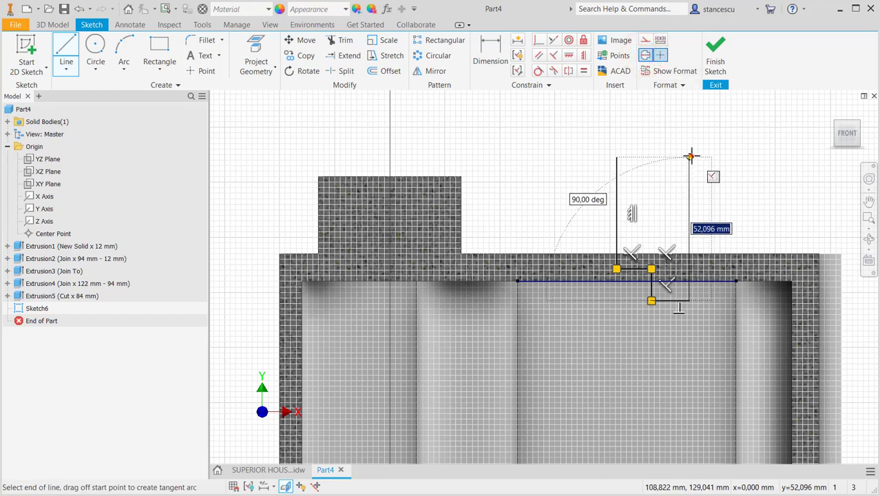
{"action": "left_click", "coordinate": [690, 157]}
{"action": "left_click", "coordinate": [645, 55]}
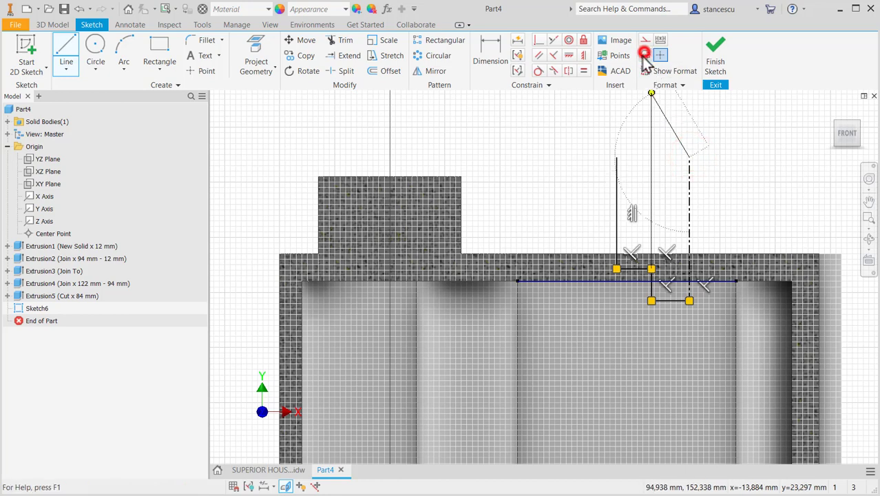
{"action": "right_click", "coordinate": [633, 142]}
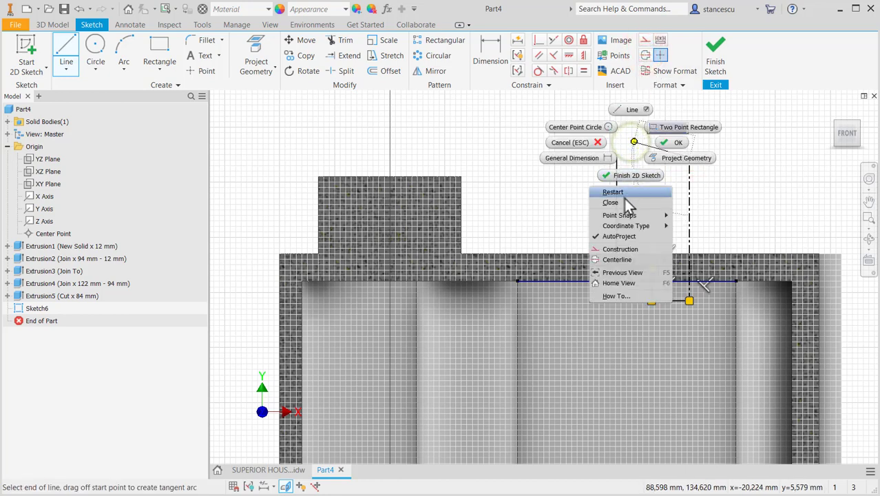
{"action": "left_click", "coordinate": [610, 203]}
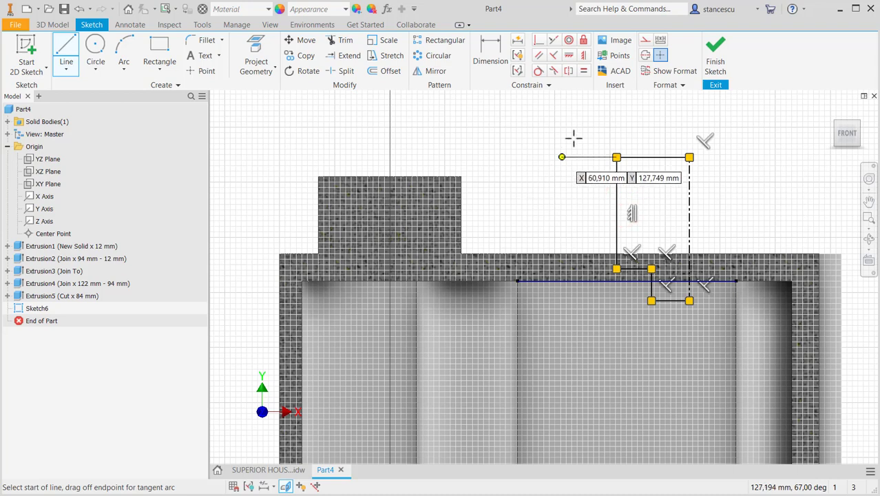
{"action": "key", "text": "Escape"}
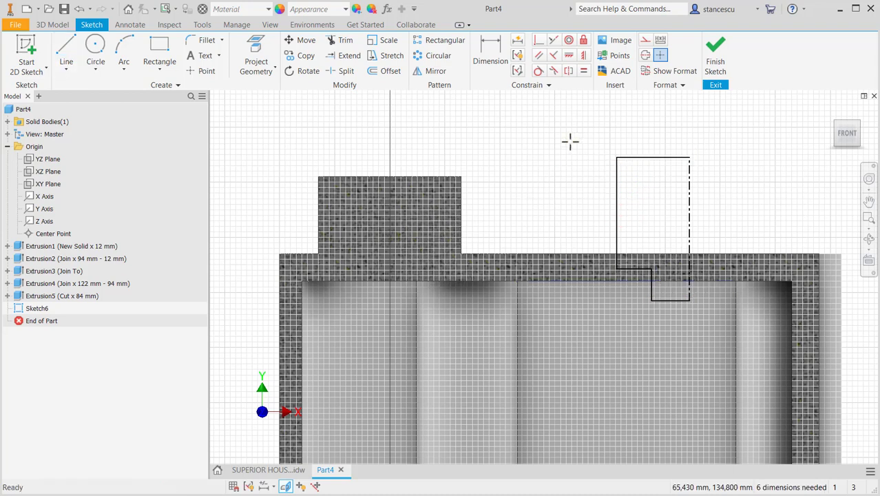
Make the profile's outer step corner coincident with the housing's top face edge
{"action": "left_click", "coordinate": [539, 40]}
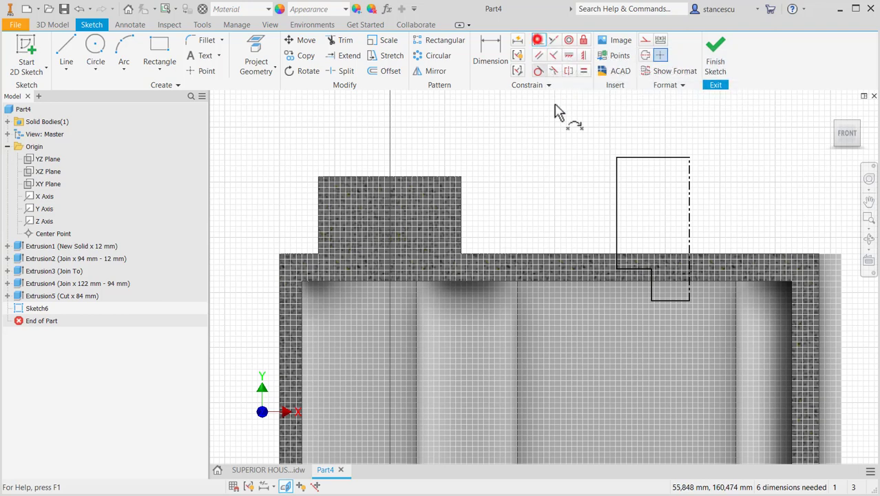
{"action": "left_click", "coordinate": [616, 266]}
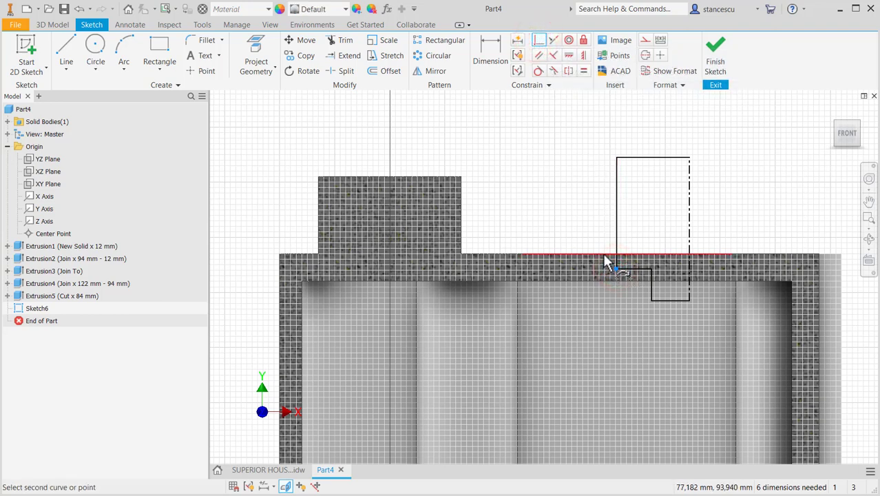
{"action": "left_click", "coordinate": [605, 256]}
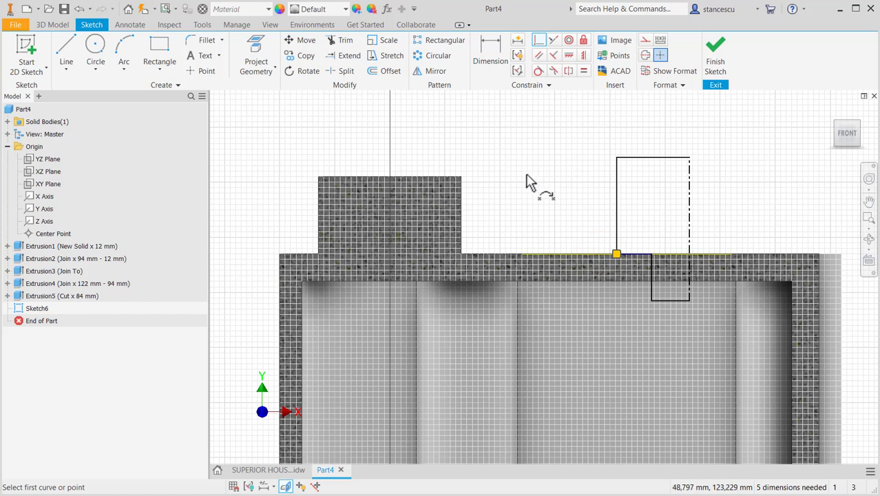
Dimension the height from the origin to the profile's top line as 140 mm
{"action": "left_click", "coordinate": [491, 57]}
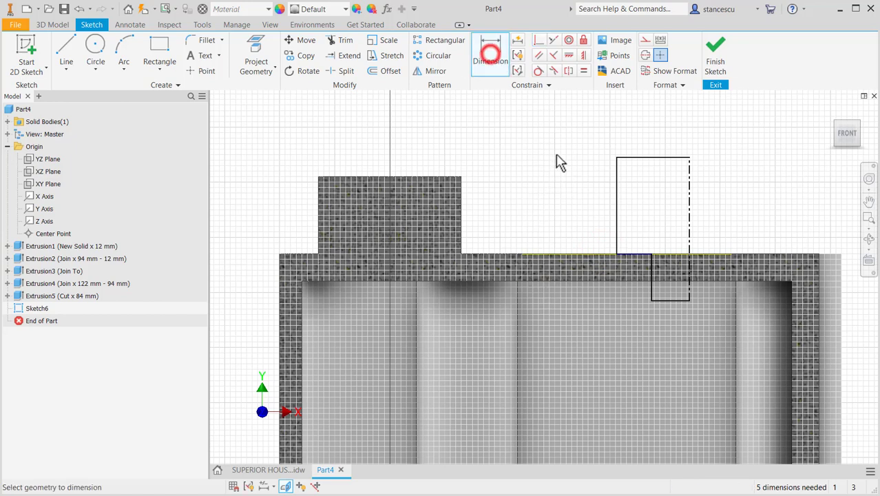
{"action": "left_click", "coordinate": [640, 157]}
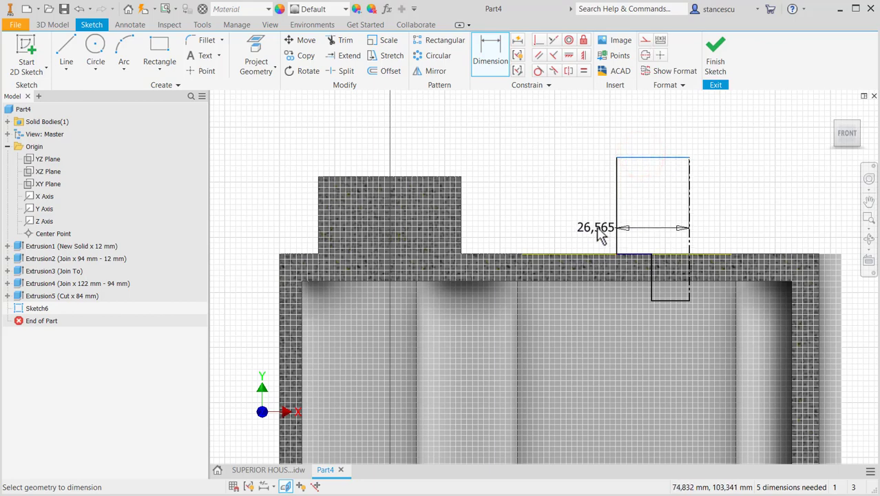
{"action": "middle_click_drag", "start_coordinate": [595, 219], "coordinate": [582, 125]}
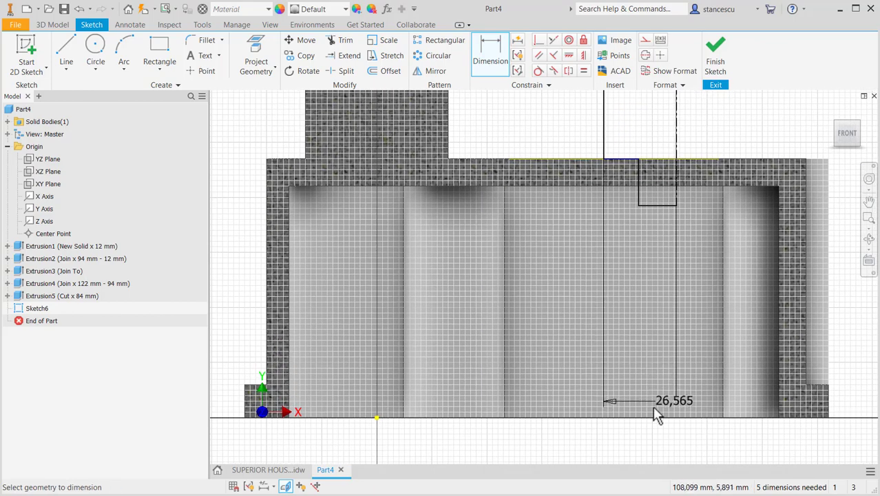
{"action": "key", "text": "Escape"}
{"action": "left_click", "coordinate": [378, 418]}
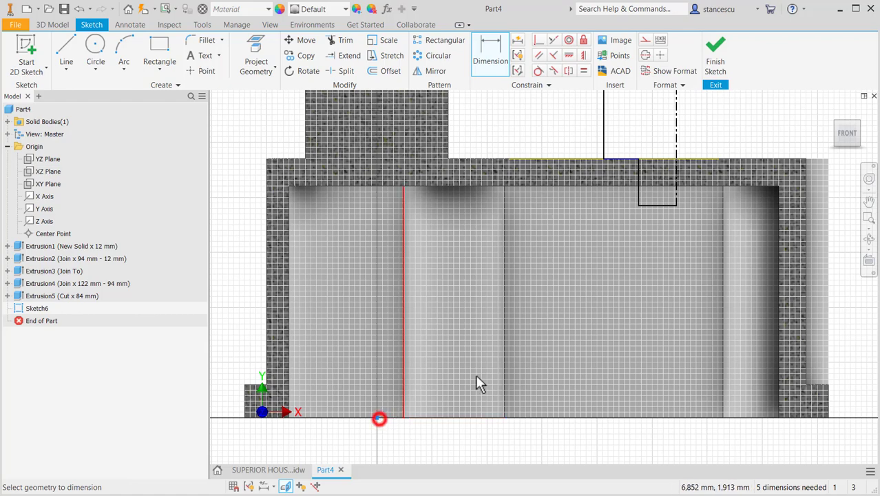
{"action": "middle_click_drag", "start_coordinate": [549, 318], "coordinate": [607, 364]}
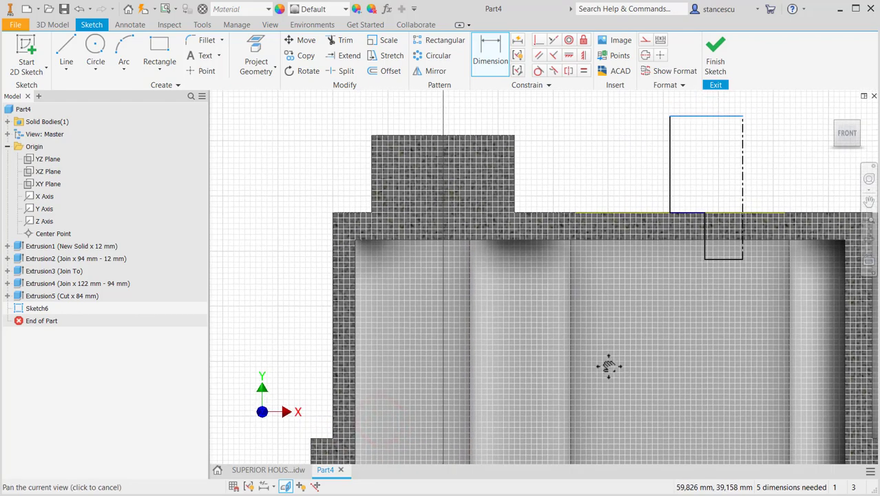
{"action": "left_click", "coordinate": [271, 298]}
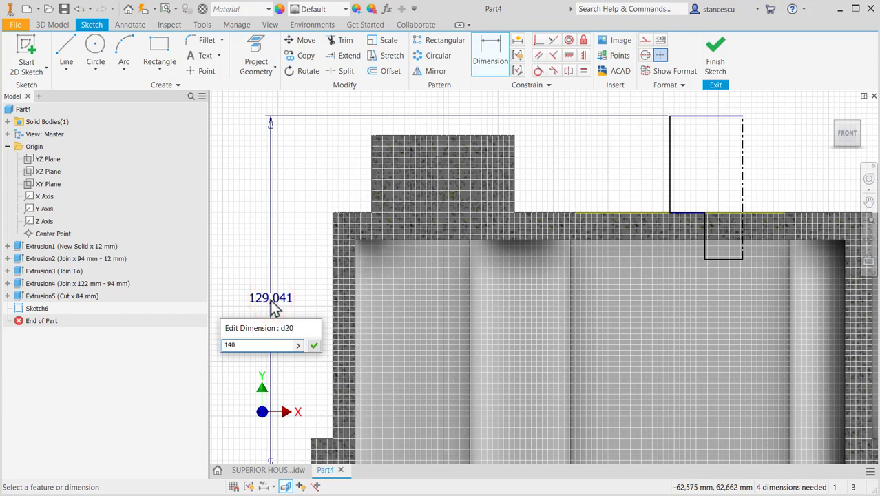
{"action": "type", "text": "140"}
{"action": "key", "text": "Return"}
{"action": "scroll", "coordinate": [631, 332], "scroll_direction": "down", "scroll_amount": 2}
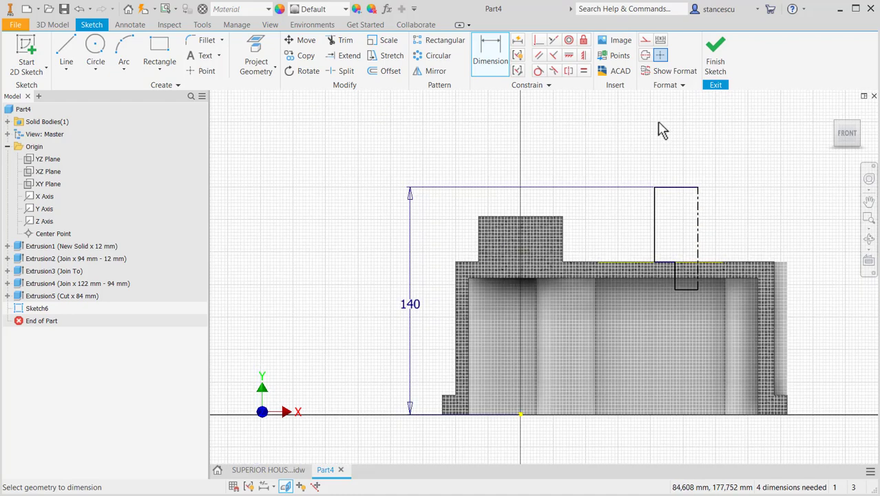
Dimension the profile's outer vertical edge about the centerline as a 60 mm diameter
{"action": "left_click", "coordinate": [654, 212]}
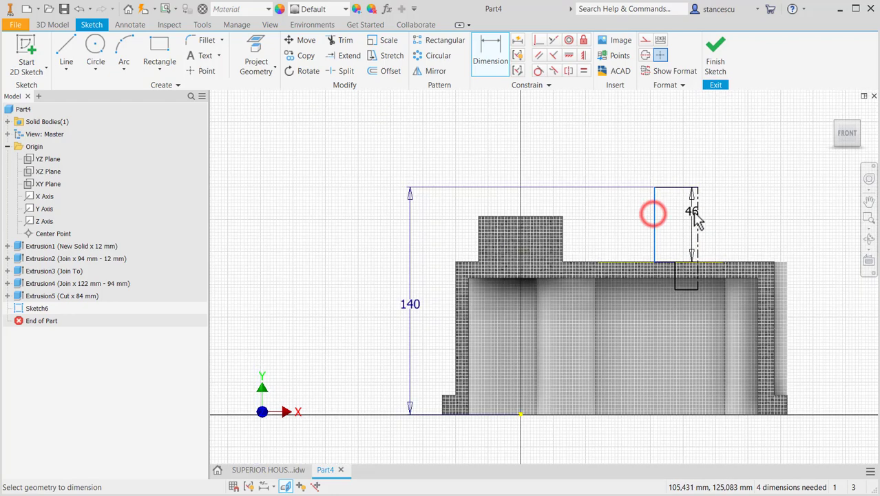
{"action": "left_click", "coordinate": [696, 213]}
{"action": "left_click", "coordinate": [690, 143]}
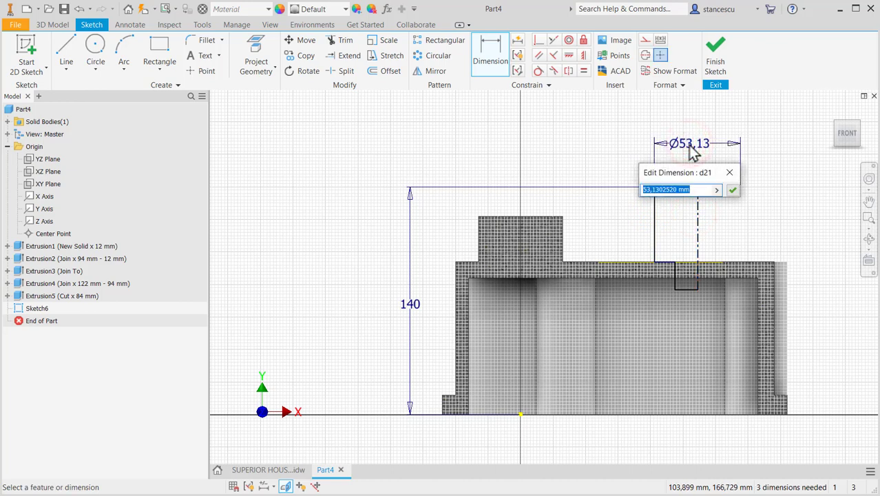
{"action": "type", "text": "60"}
{"action": "key", "text": "Return"}
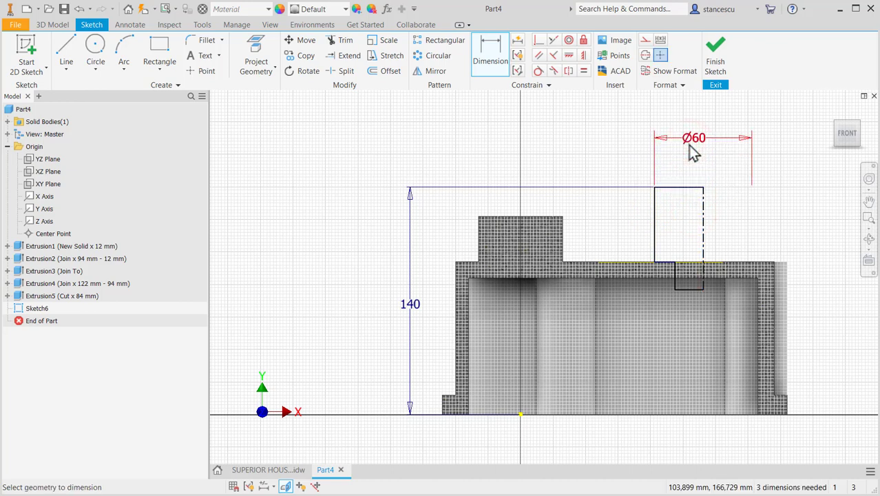
Dimension the profile's narrower lower edge about the centerline as a 52 mm diameter
{"action": "left_click", "coordinate": [673, 283]}
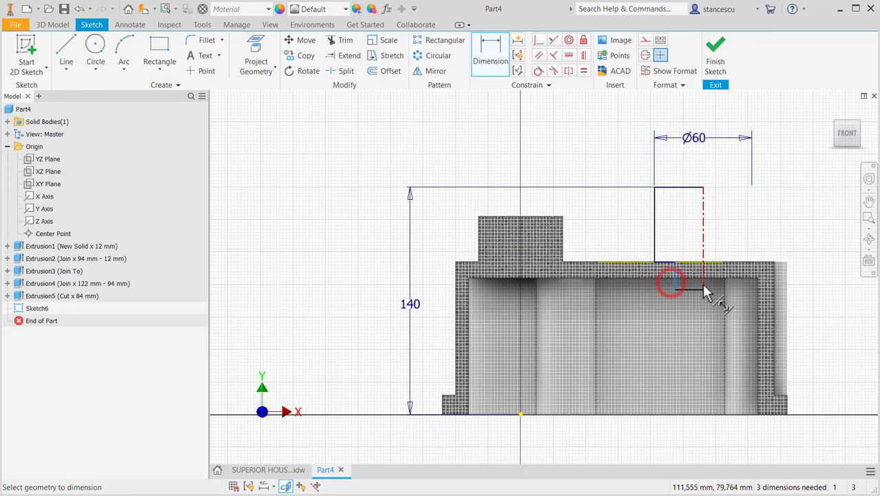
{"action": "left_click", "coordinate": [703, 283]}
{"action": "left_click", "coordinate": [734, 236]}
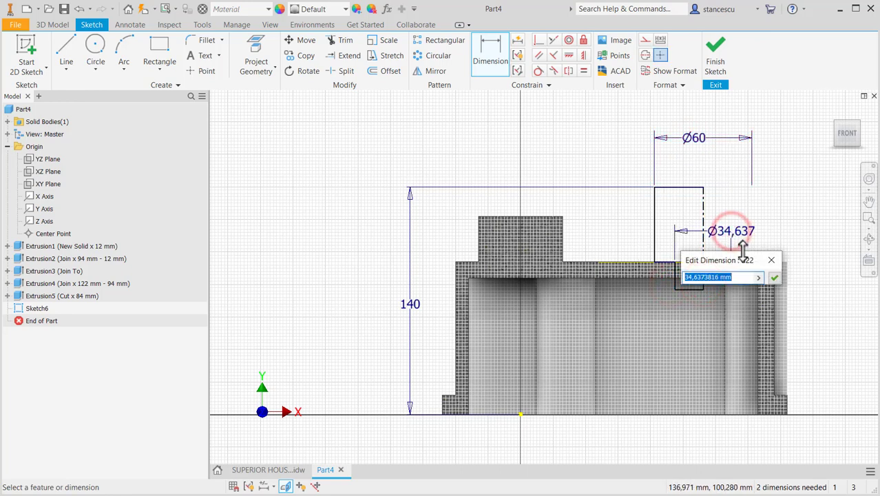
{"action": "key", "text": "Return"}
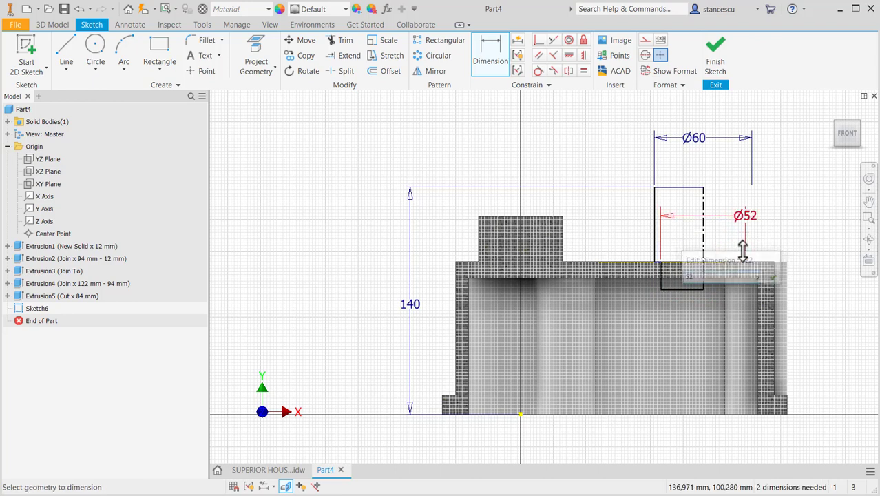
Dimension the profile's bottom line 12 mm below the underside of the housing's top wall
{"action": "left_click", "coordinate": [677, 289]}
{"action": "left_click", "coordinate": [677, 278]}
{"action": "left_click", "coordinate": [626, 246]}
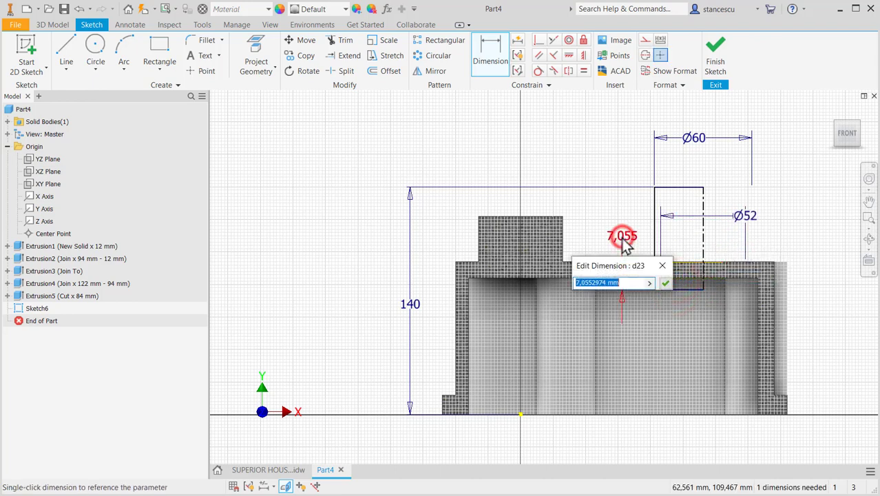
{"action": "key", "text": "Return"}
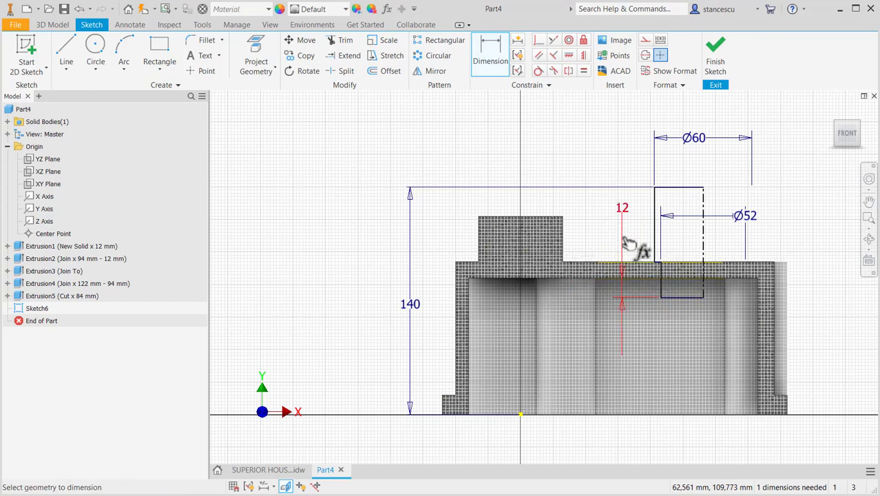
Check the boss spacing in the SUPERIOR HOUSING drawing and dimension the centerline 86 mm from the origin as a linear distance
{"action": "left_click", "coordinate": [284, 469]}
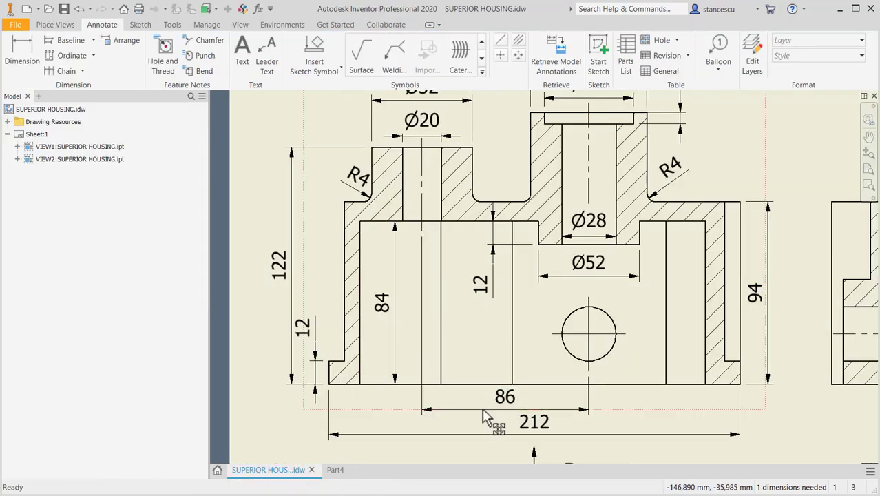
{"action": "left_click", "coordinate": [506, 409]}
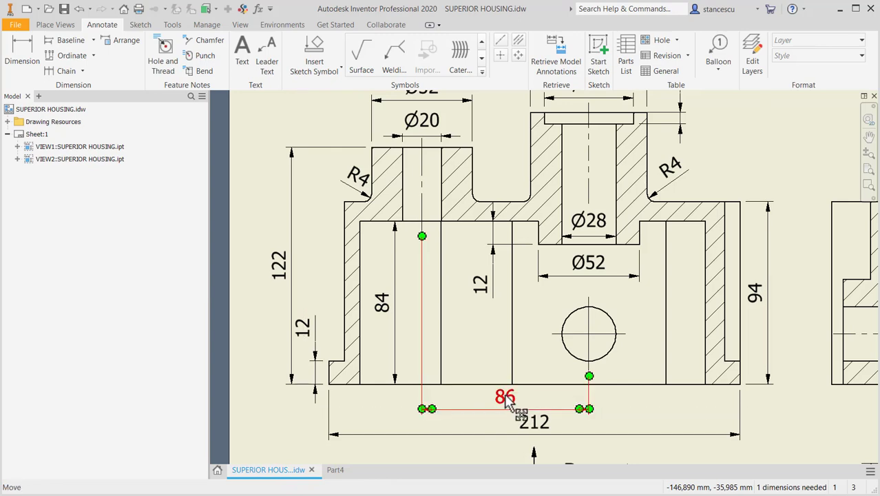
{"action": "key", "text": "Escape"}
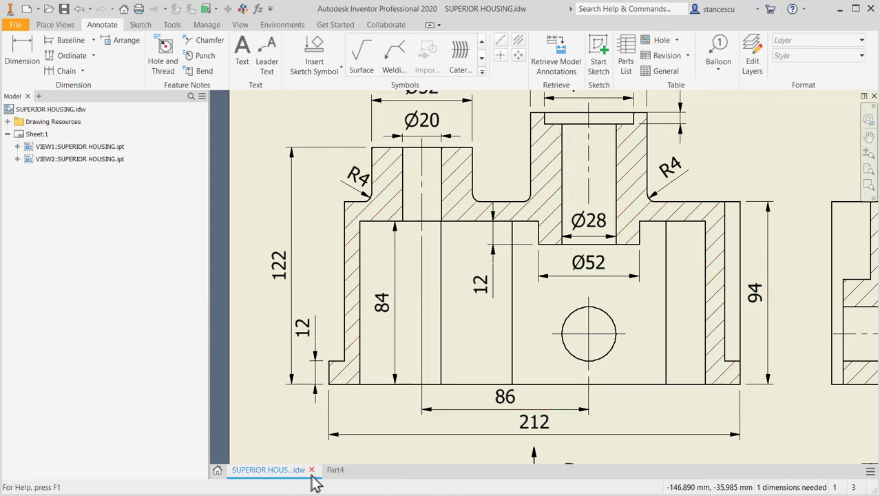
{"action": "left_click", "coordinate": [331, 476]}
{"action": "key", "text": "Escape"}
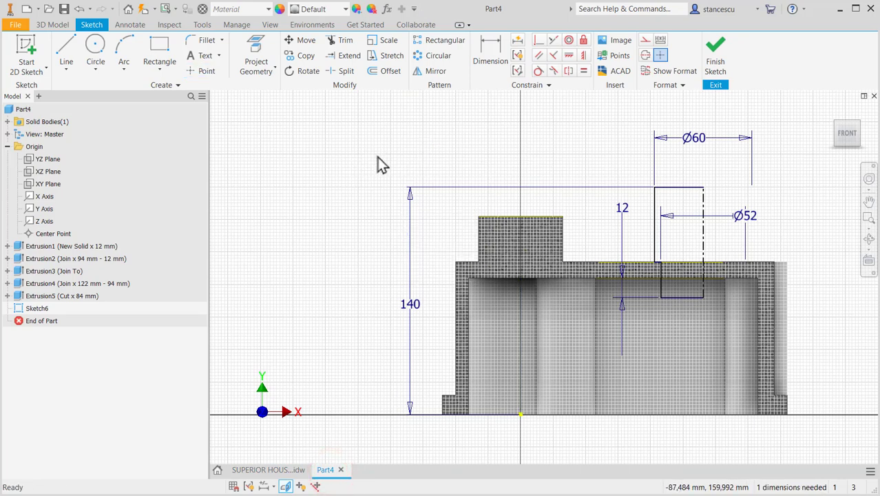
{"action": "left_click", "coordinate": [496, 49]}
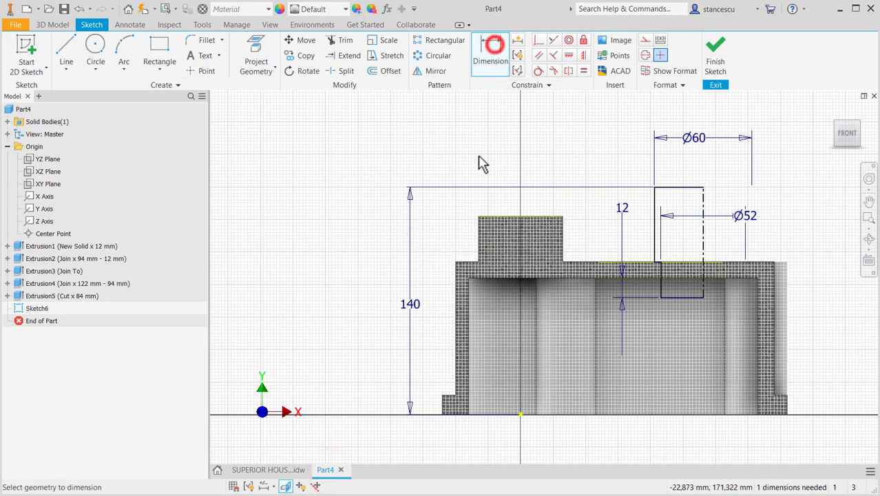
{"action": "left_click", "coordinate": [702, 245]}
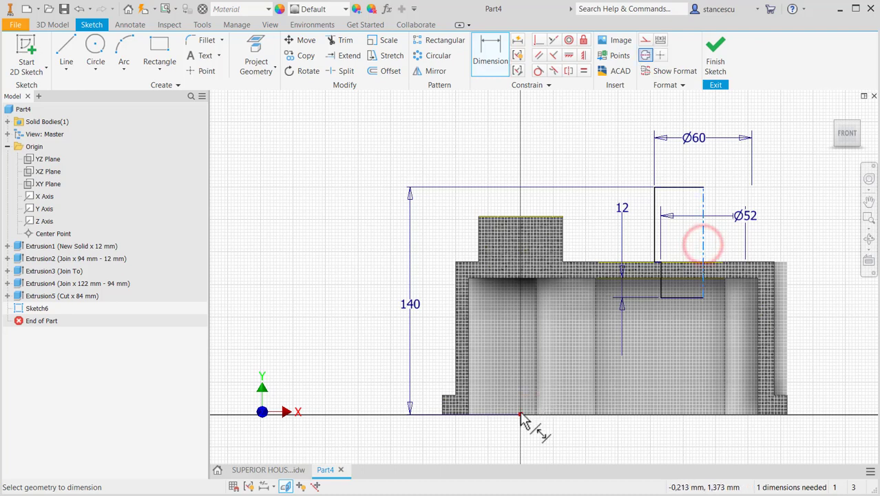
{"action": "left_click", "coordinate": [520, 413]}
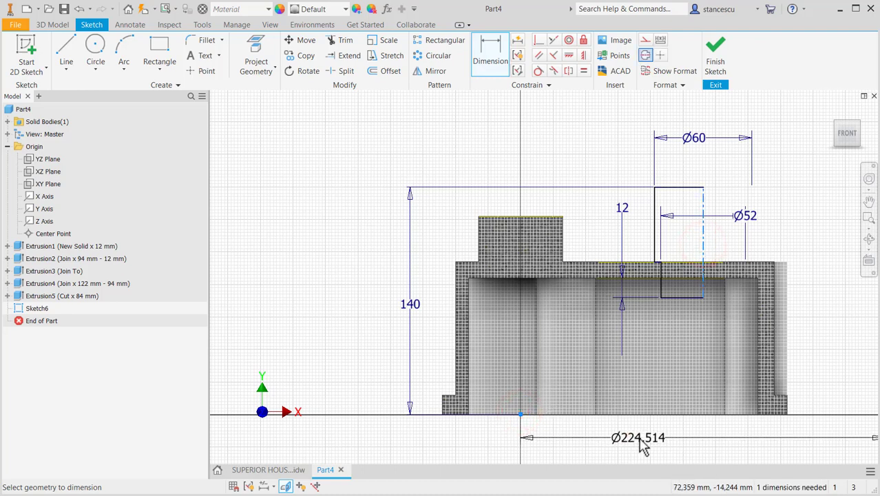
{"action": "right_click", "coordinate": [643, 446]}
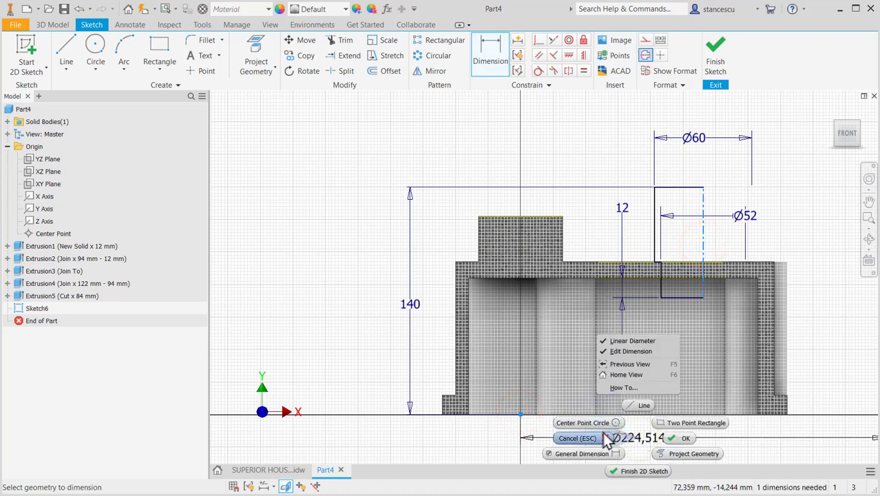
{"action": "left_click", "coordinate": [632, 340]}
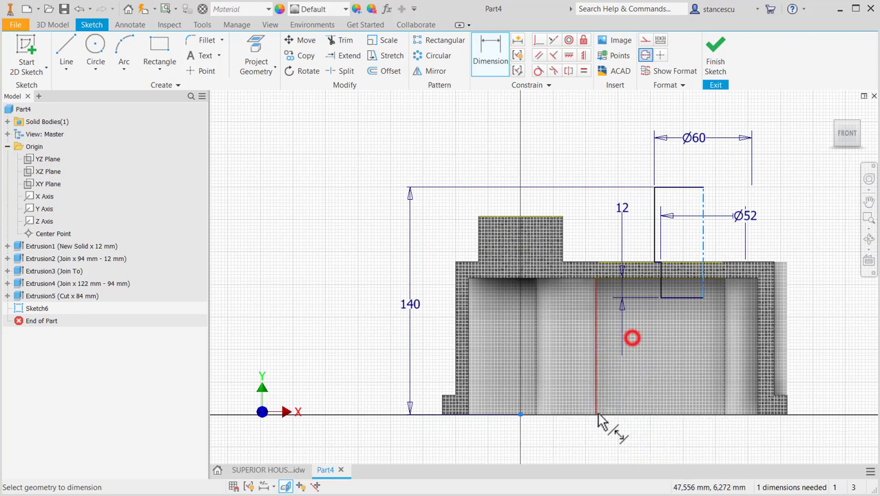
{"action": "left_click", "coordinate": [598, 435]}
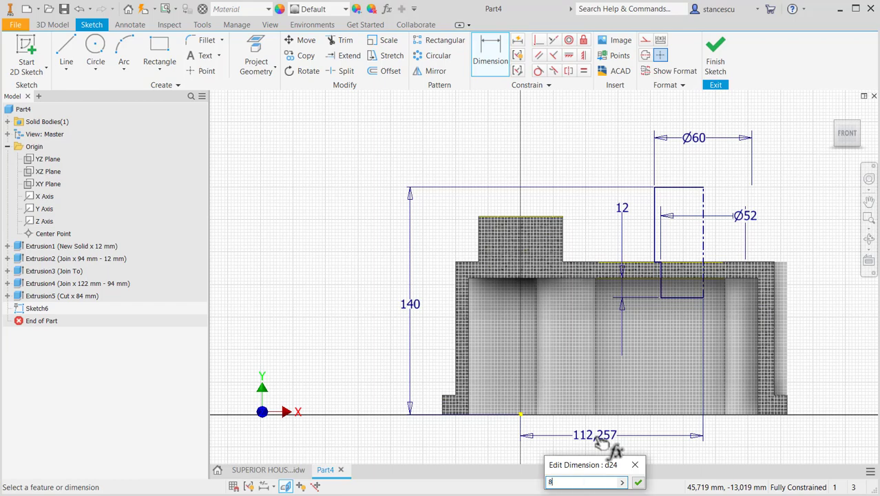
{"action": "type", "text": "86"}
{"action": "key", "text": "Return"}
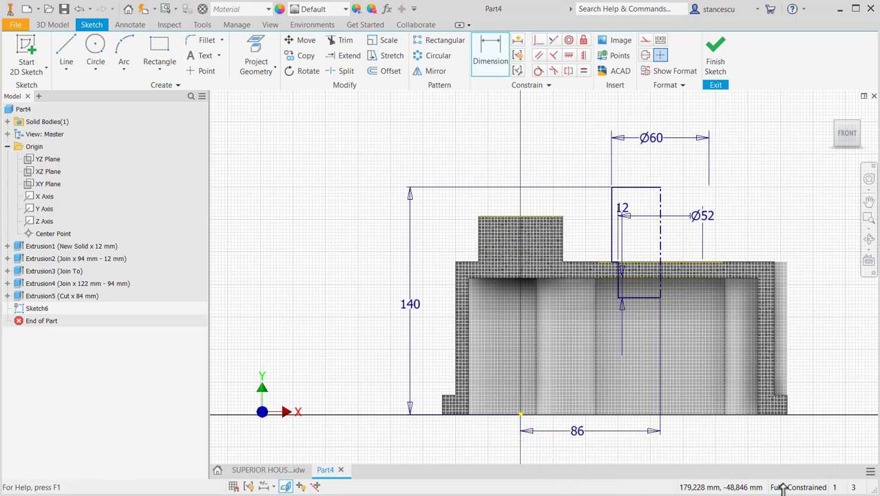
Finish the sketch and revolve all three profile regions a full 360° about the centerline, joined to the housing
{"action": "left_click", "coordinate": [716, 60]}
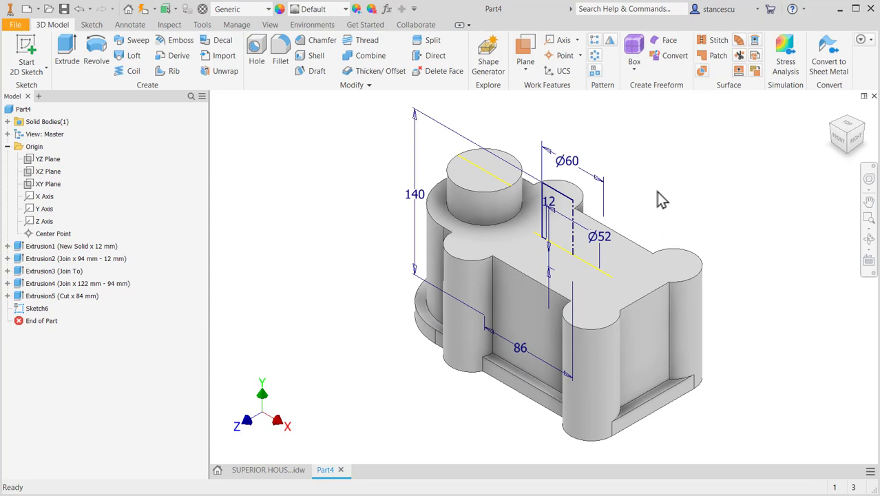
{"action": "left_click", "coordinate": [94, 56]}
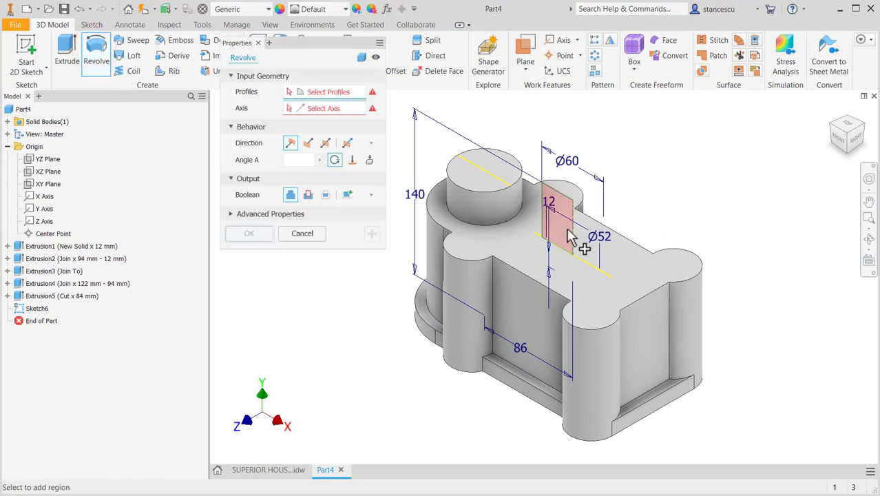
{"action": "left_click", "coordinate": [566, 276]}
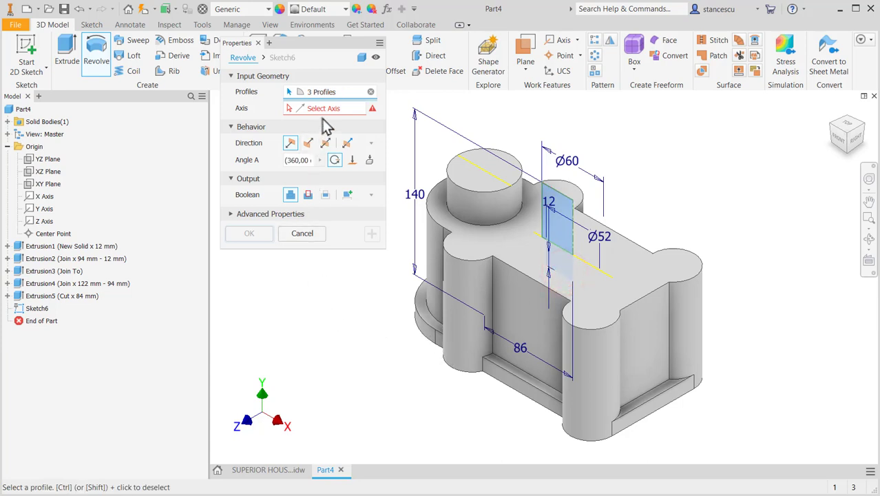
{"action": "left_click", "coordinate": [325, 108]}
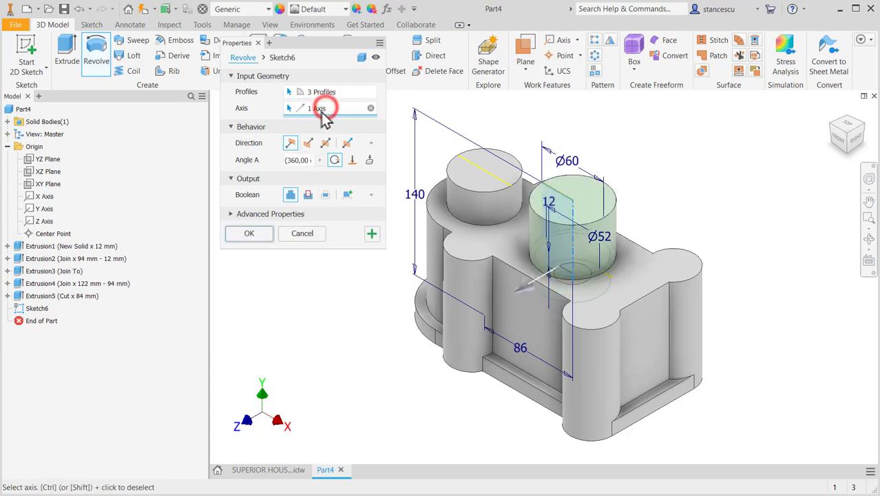
{"action": "left_click", "coordinate": [256, 233]}
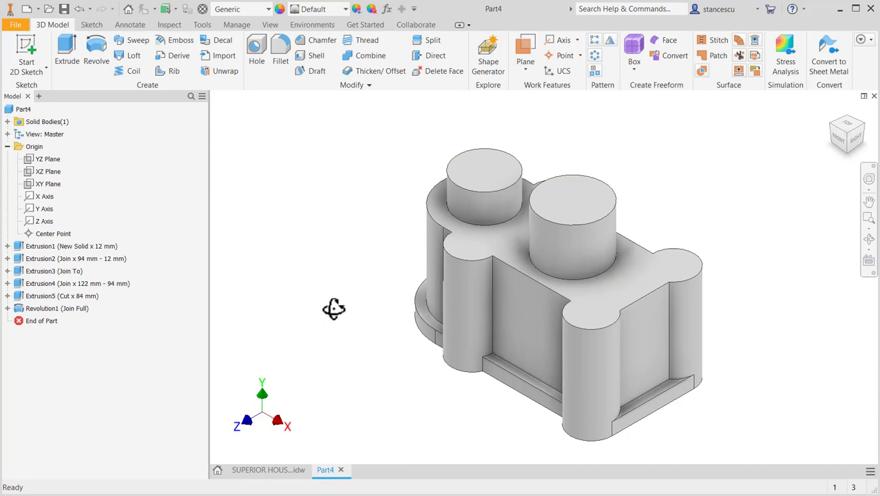
{"action": "middle_click_drag", "start_coordinate": [333, 308], "coordinate": [375, 320], "text": "shift"}
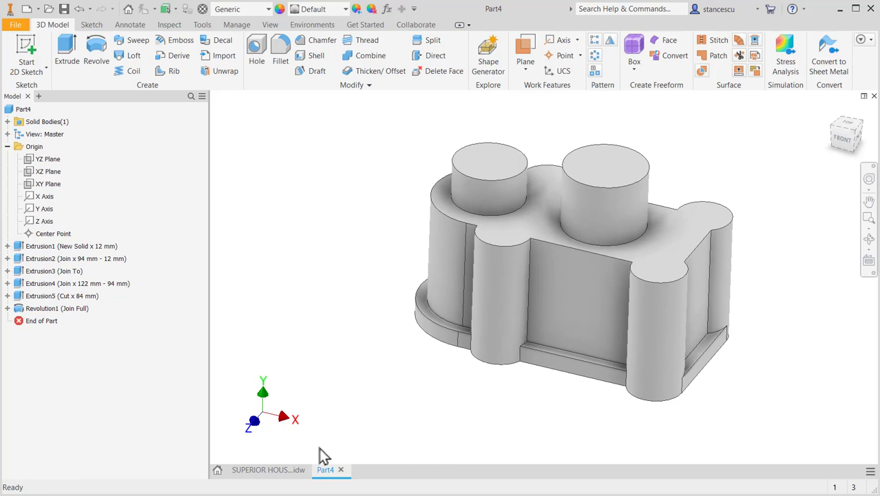
Examine the side boss in the drawing's isometric view and its dimensions in detail view D
{"action": "left_click", "coordinate": [286, 472]}
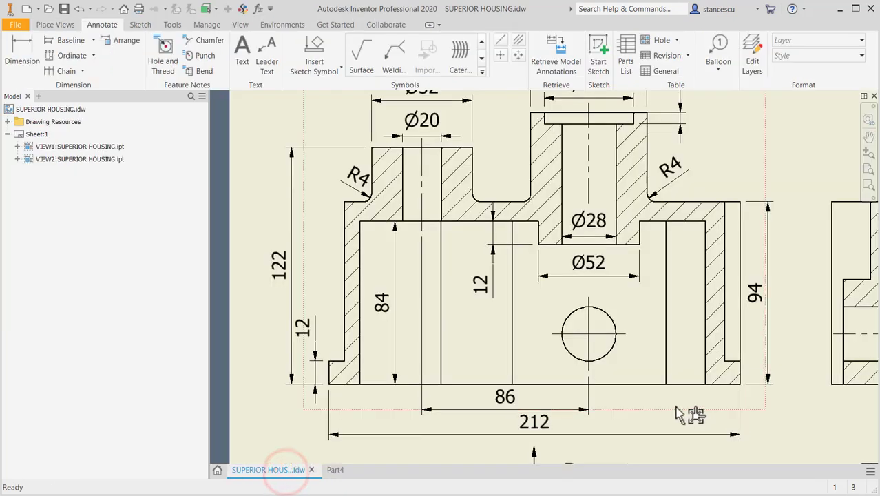
{"action": "scroll", "coordinate": [648, 389], "scroll_direction": "down", "scroll_amount": 3}
{"action": "mouse_move", "coordinate": [647, 386]}
{"action": "middle_mouse_down"}
{"action": "mouse_move", "coordinate": [619, 274]}
{"action": "mouse_move", "coordinate": [620, 206]}
{"action": "middle_mouse_up"}
{"action": "mouse_move", "coordinate": [593, 344]}
{"action": "middle_mouse_down"}
{"action": "mouse_move", "coordinate": [510, 321]}
{"action": "mouse_move", "coordinate": [395, 345]}
{"action": "mouse_move", "coordinate": [408, 343]}
{"action": "middle_mouse_up"}
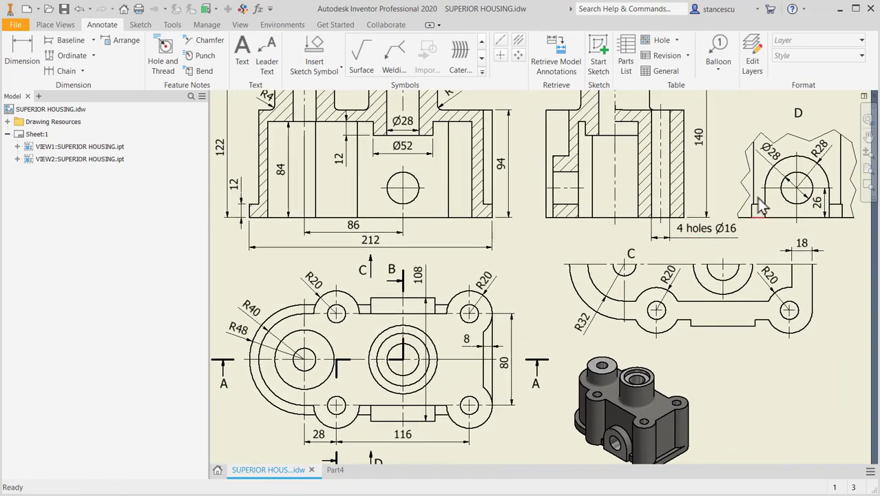
{"action": "scroll", "coordinate": [615, 446], "scroll_direction": "up", "scroll_amount": 8}
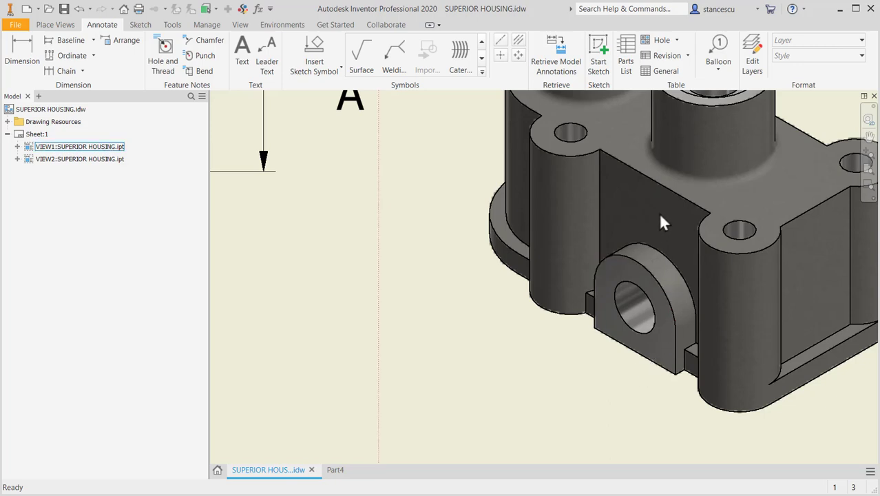
{"action": "scroll", "coordinate": [467, 314], "scroll_direction": "down", "scroll_amount": 5}
{"action": "mouse_move", "coordinate": [467, 311]}
{"action": "middle_mouse_down"}
{"action": "mouse_move", "coordinate": [586, 304]}
{"action": "mouse_move", "coordinate": [659, 324]}
{"action": "middle_mouse_up"}
{"action": "middle_click_drag", "start_coordinate": [554, 315], "coordinate": [385, 341]}
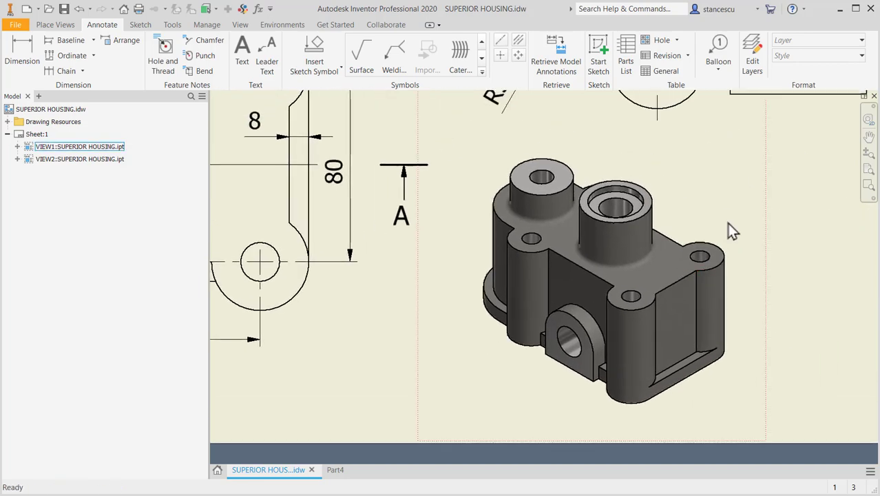
{"action": "middle_click_drag", "start_coordinate": [730, 230], "coordinate": [565, 490]}
{"action": "mouse_move", "coordinate": [603, 379]}
{"action": "middle_mouse_down"}
{"action": "mouse_move", "coordinate": [589, 469]}
{"action": "mouse_move", "coordinate": [565, 448]}
{"action": "middle_mouse_up"}
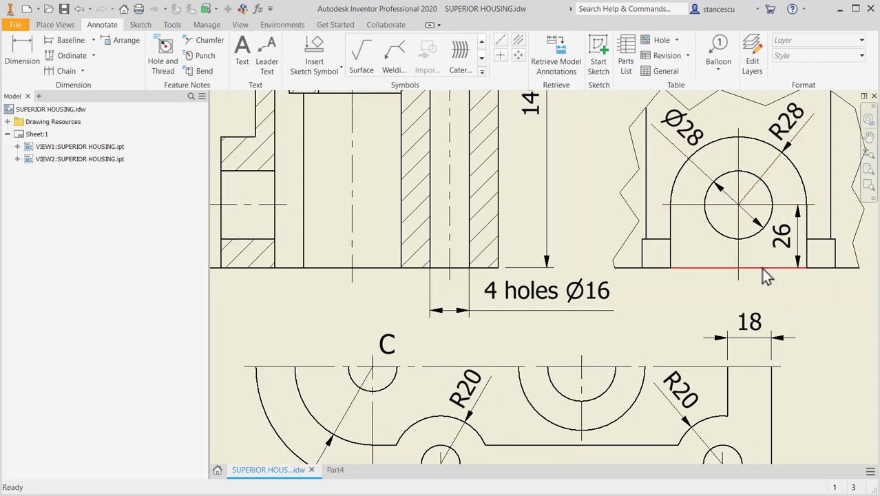
Return to Part4, start a sketch on the housing's flat front wall face and slice the graphics at the sketch plane
{"action": "left_click", "coordinate": [337, 469]}
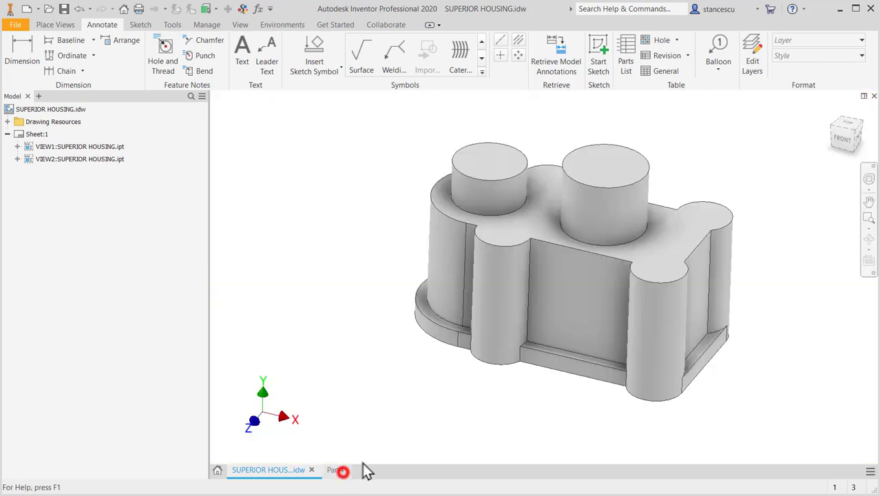
{"action": "left_click", "coordinate": [584, 289]}
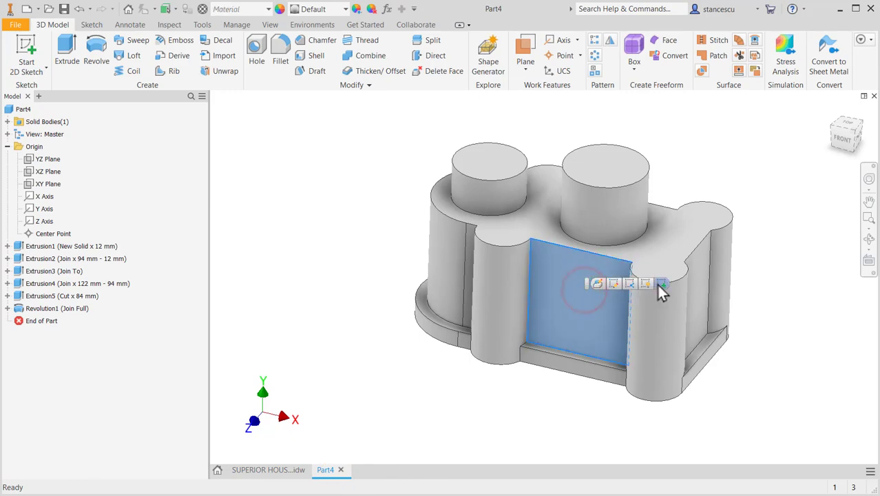
{"action": "left_click", "coordinate": [658, 283]}
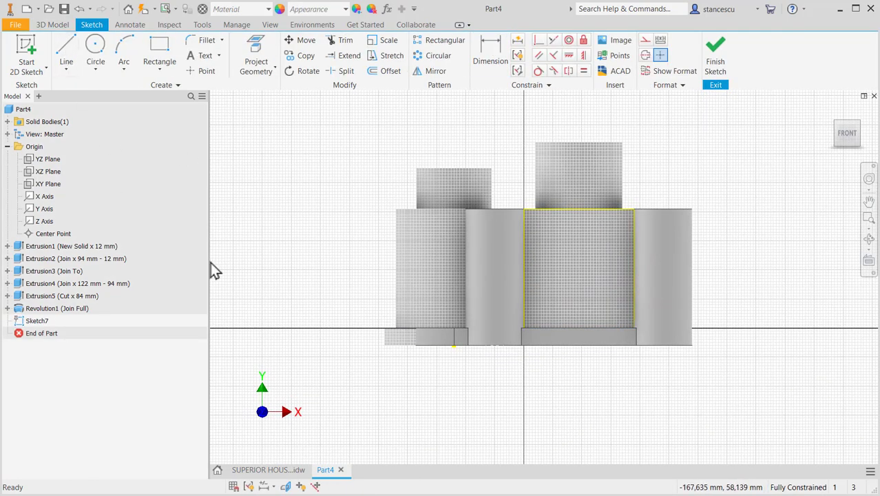
{"action": "key", "text": "F7"}
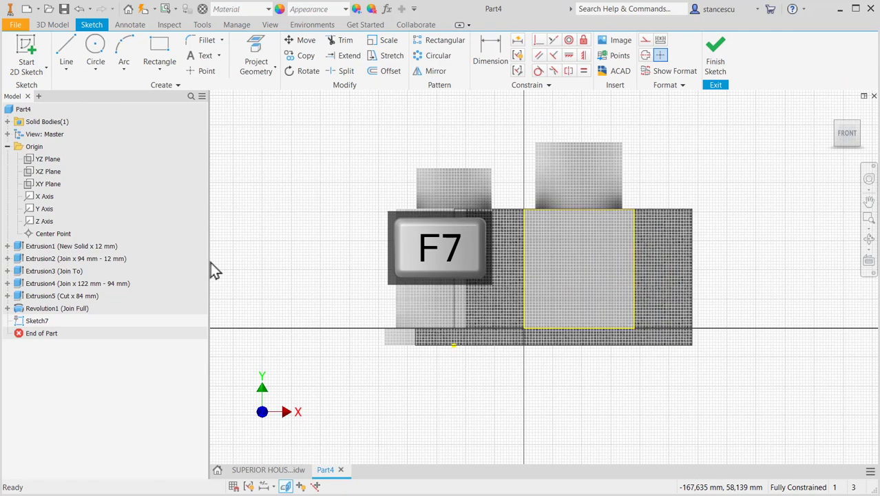
Sketch an arch from the wall's bottom edge with two vertical lines and a tangent arc of about 18 mm radius
{"action": "left_click", "coordinate": [66, 49]}
{"action": "scroll", "coordinate": [543, 351], "scroll_direction": "up", "scroll_amount": 3}
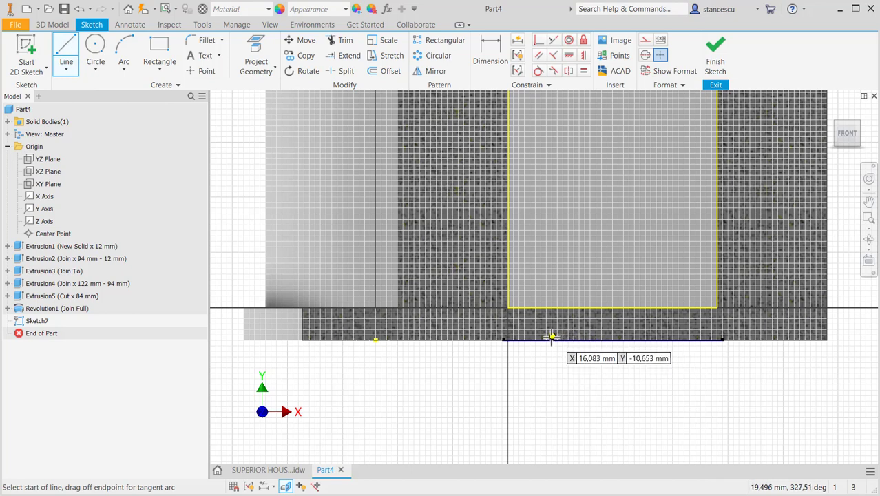
{"action": "left_click", "coordinate": [552, 337]}
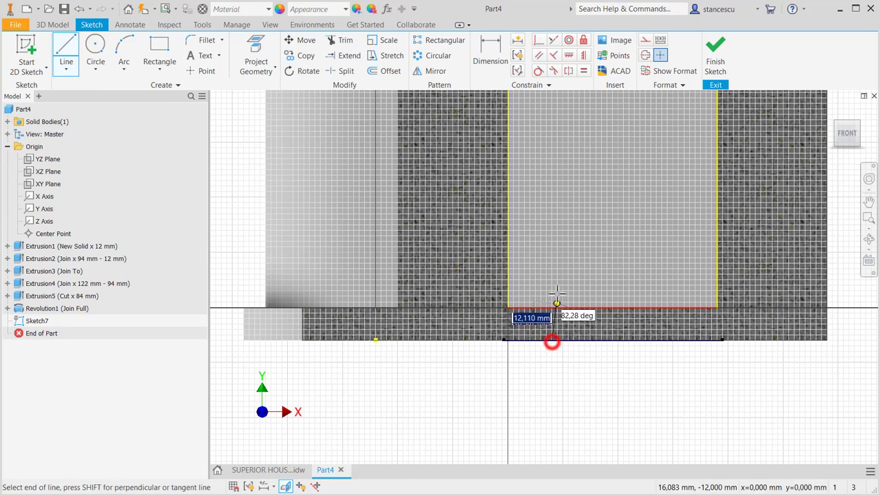
{"action": "left_click", "coordinate": [552, 228]}
{"action": "left_click_drag", "start_coordinate": [551, 228], "coordinate": [661, 228]}
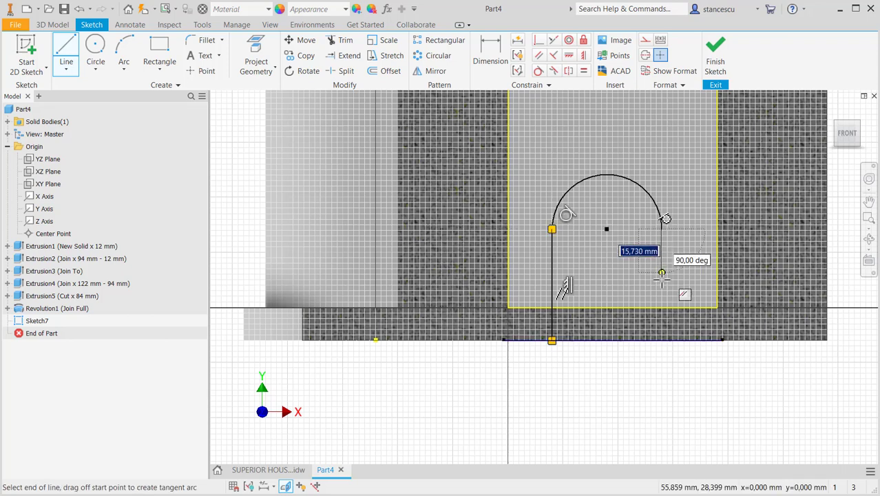
{"action": "left_click", "coordinate": [661, 339]}
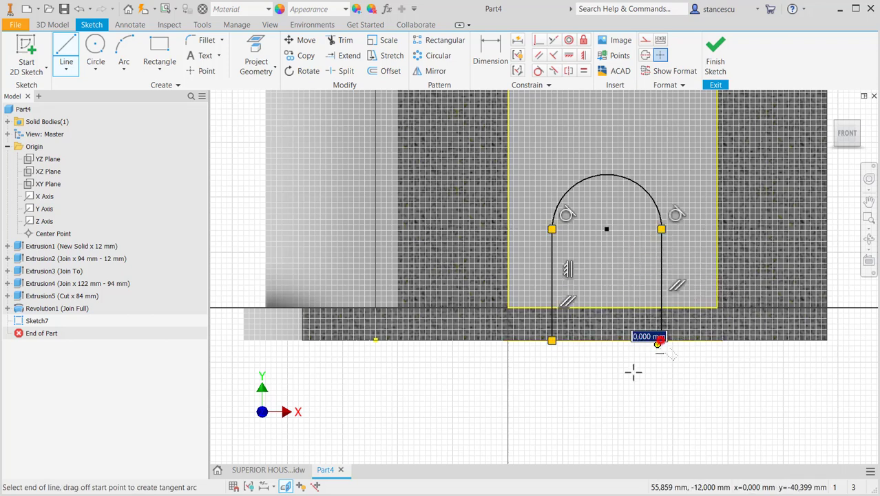
{"action": "right_click", "coordinate": [607, 383]}
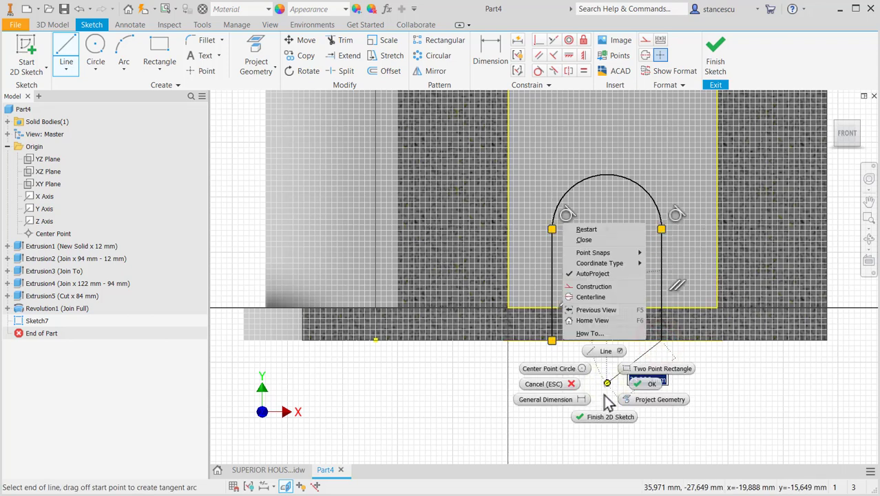
{"action": "left_click", "coordinate": [592, 243]}
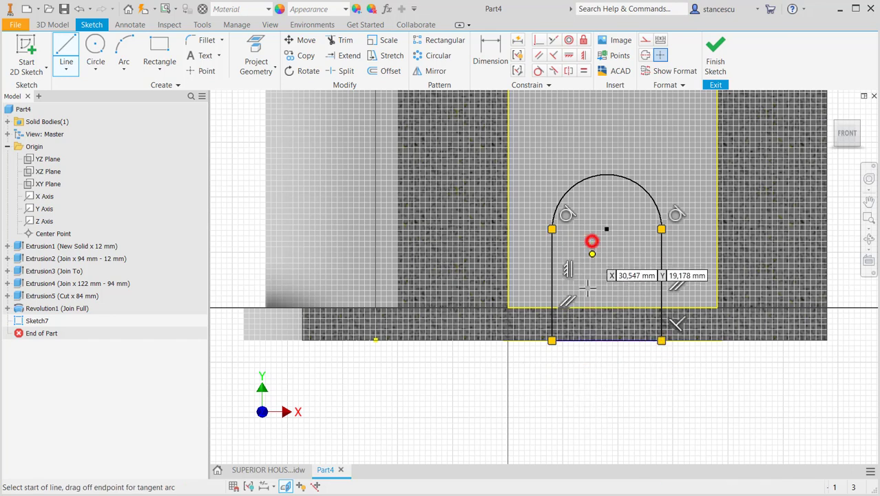
{"action": "key", "text": "Escape"}
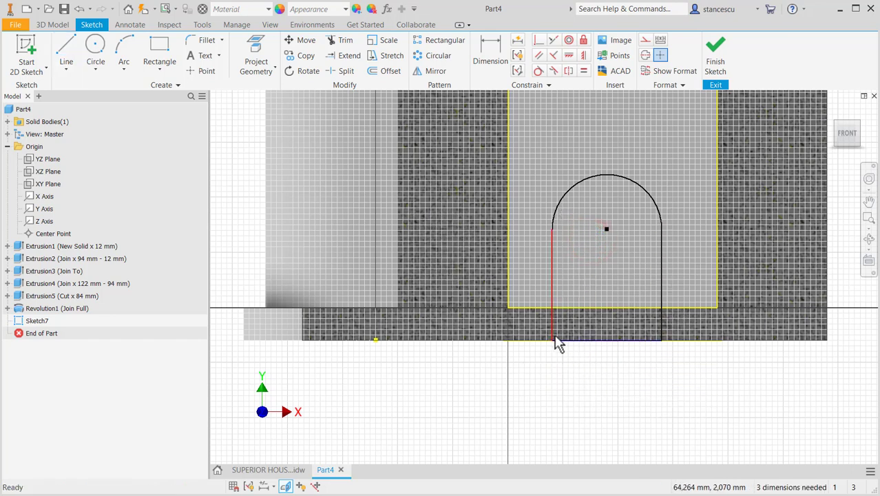
{"action": "mouse_move", "coordinate": [552, 340]}
{"action": "left_mouse_down"}
{"action": "mouse_move", "coordinate": [550, 367]}
{"action": "mouse_move", "coordinate": [562, 376]}
{"action": "left_mouse_up"}
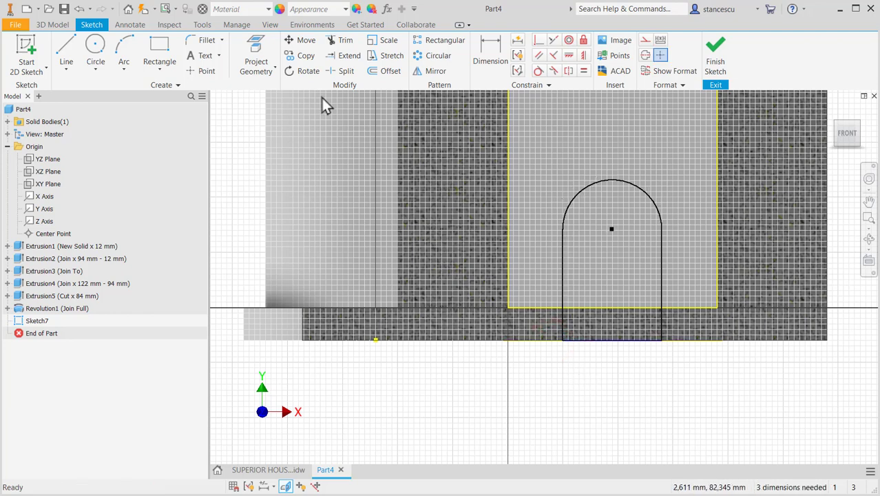
Dimension the arch's arc with a radius of 28 mm
{"action": "left_click", "coordinate": [489, 52]}
{"action": "left_click", "coordinate": [642, 189]}
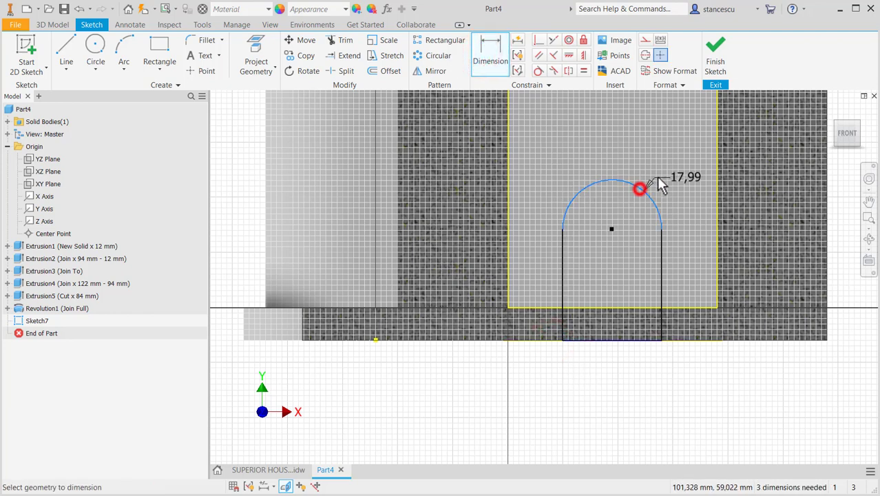
{"action": "left_click", "coordinate": [657, 174]}
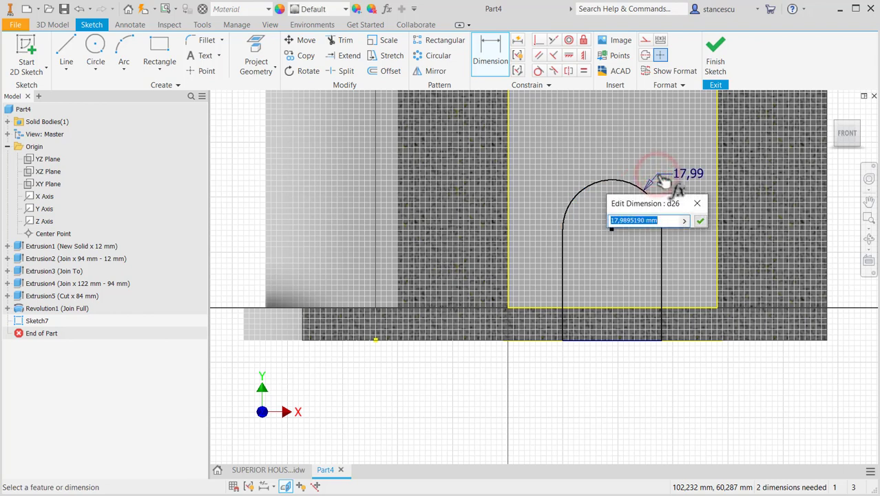
{"action": "type", "text": "28"}
{"action": "key", "text": "Return"}
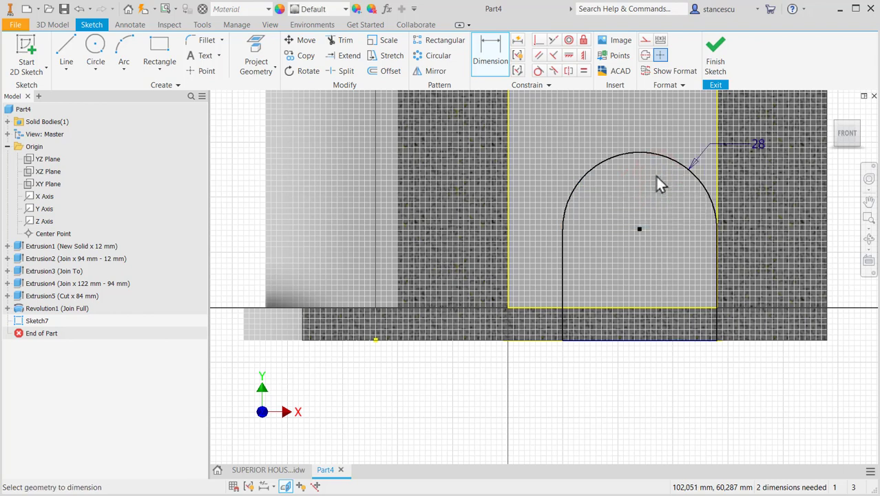
Dimension the arc's center 26 mm above the base's bottom edge
{"action": "left_click", "coordinate": [639, 230]}
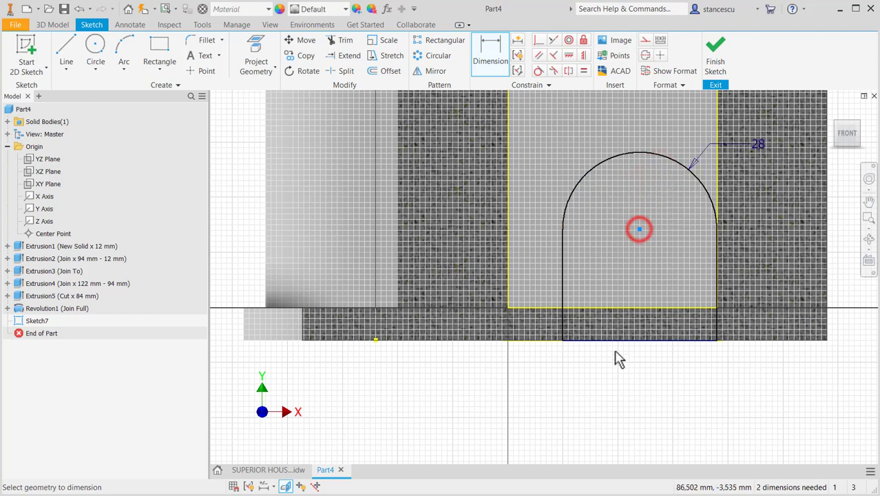
{"action": "left_click", "coordinate": [618, 340]}
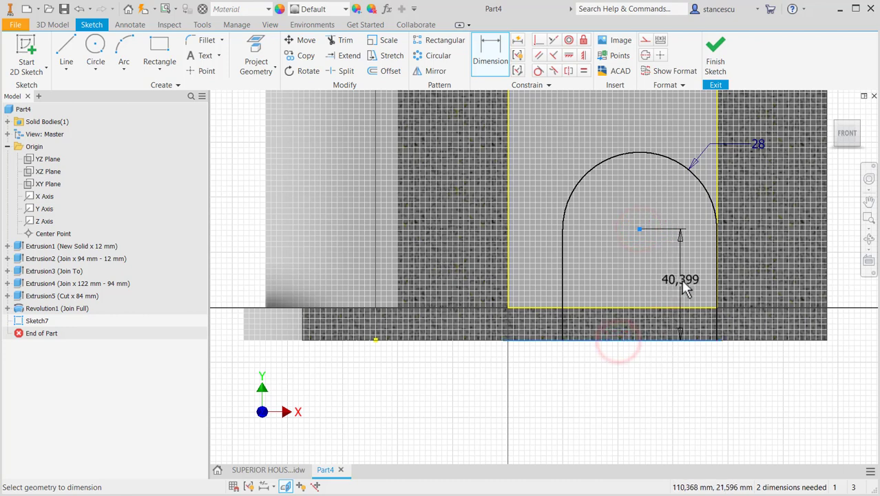
{"action": "left_click", "coordinate": [680, 278]}
{"action": "type", "text": "26"}
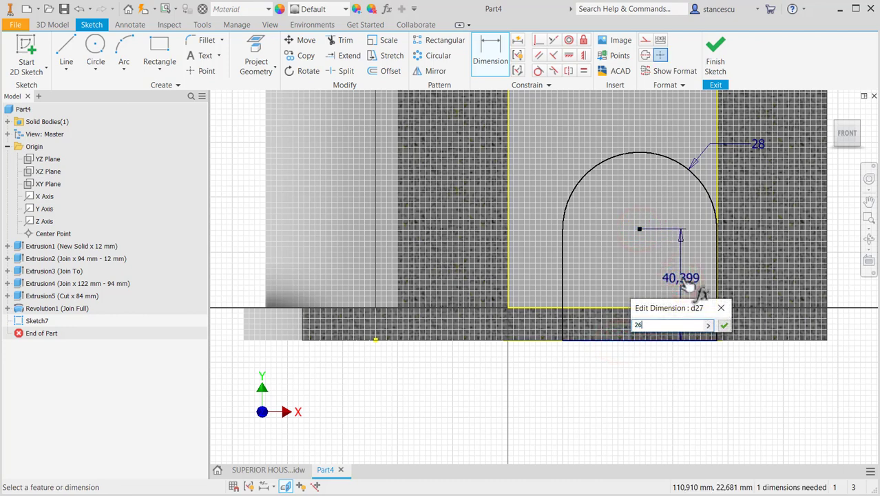
{"action": "key", "text": "Return"}
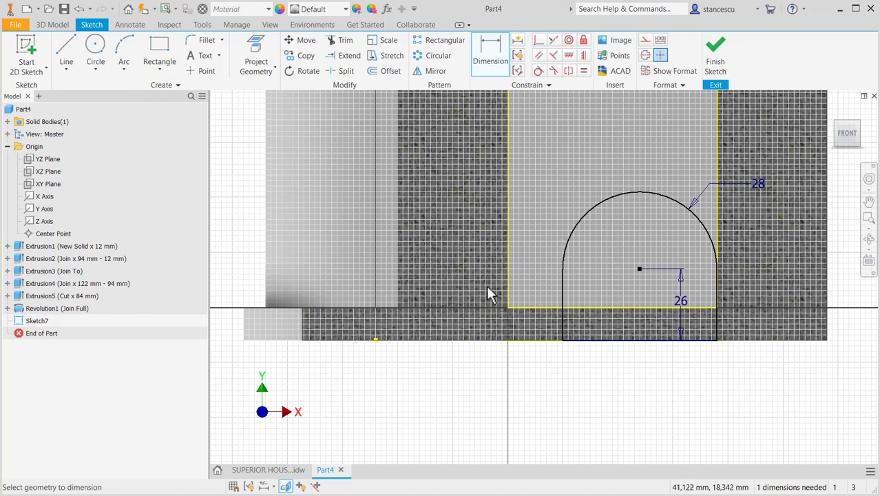
Check in the SUPERIOR HOUSING drawing how the side boss lines up with the larger upper boss
{"action": "left_click", "coordinate": [275, 470]}
{"action": "scroll", "coordinate": [602, 358], "scroll_direction": "down", "scroll_amount": 3}
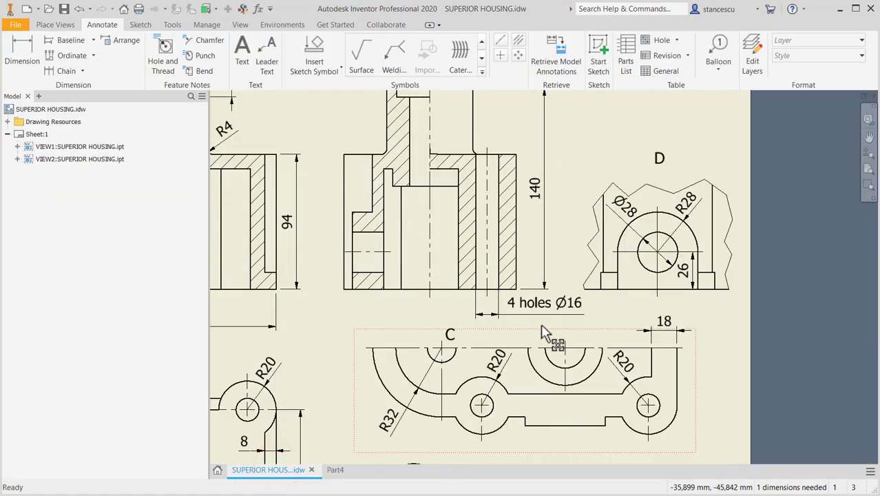
{"action": "mouse_move", "coordinate": [545, 353]}
{"action": "middle_mouse_down"}
{"action": "mouse_move", "coordinate": [603, 243]}
{"action": "mouse_move", "coordinate": [622, 242]}
{"action": "middle_mouse_up"}
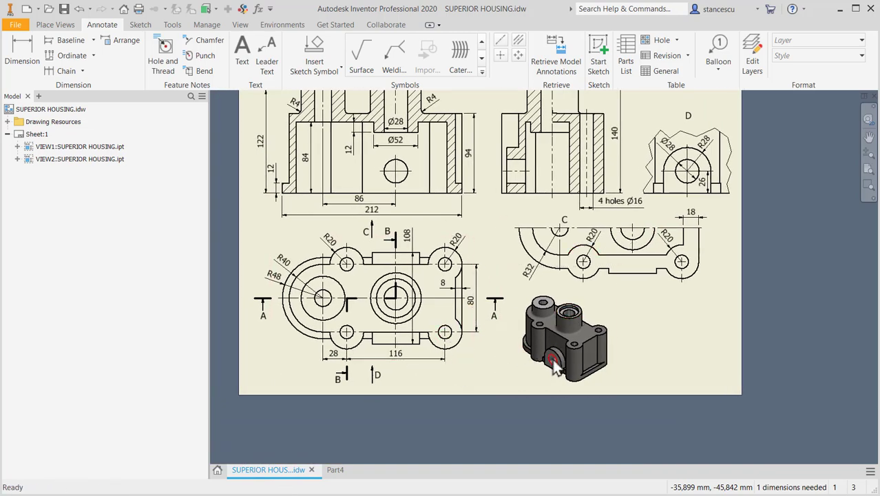
{"action": "middle_click_drag", "start_coordinate": [408, 252], "coordinate": [468, 314]}
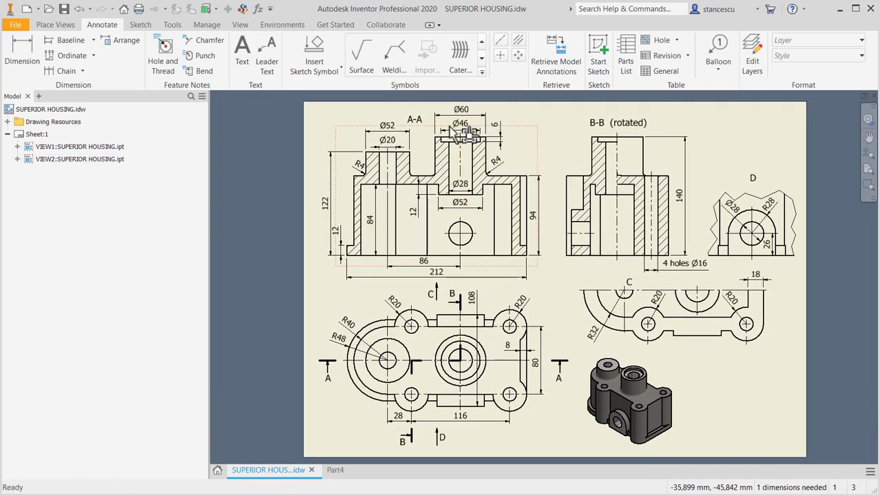
{"action": "left_click", "coordinate": [471, 203]}
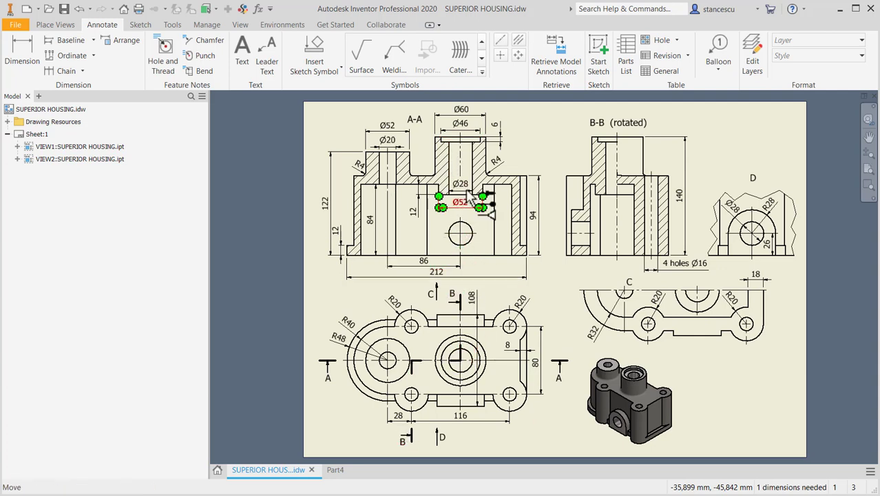
{"action": "mouse_move", "coordinate": [475, 204]}
{"action": "left_mouse_down"}
{"action": "mouse_move", "coordinate": [462, 127]}
{"action": "mouse_move", "coordinate": [475, 204]}
{"action": "left_mouse_up"}
{"action": "key", "text": "Escape"}
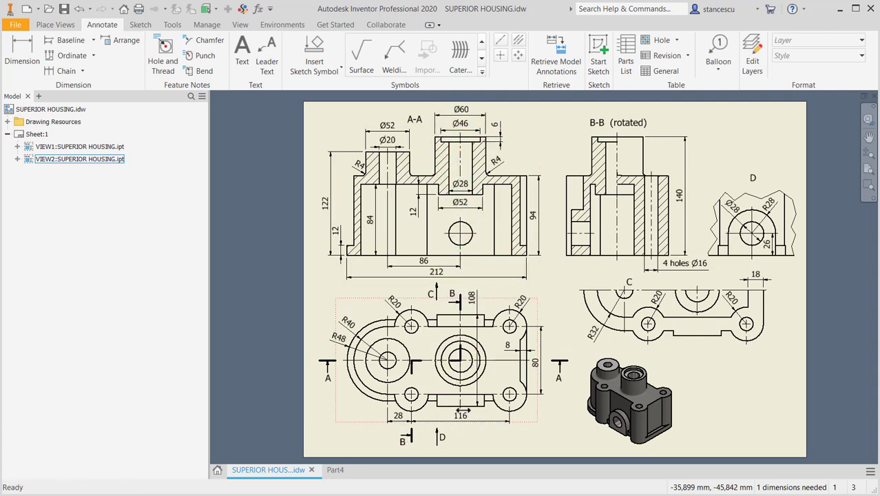
Return to Part4 and project the top circular edge of the larger upper boss into the sketch
{"action": "left_click", "coordinate": [335, 470]}
{"action": "scroll", "coordinate": [630, 234], "scroll_direction": "down", "scroll_amount": 2}
{"action": "middle_click_drag", "start_coordinate": [630, 234], "coordinate": [613, 317]}
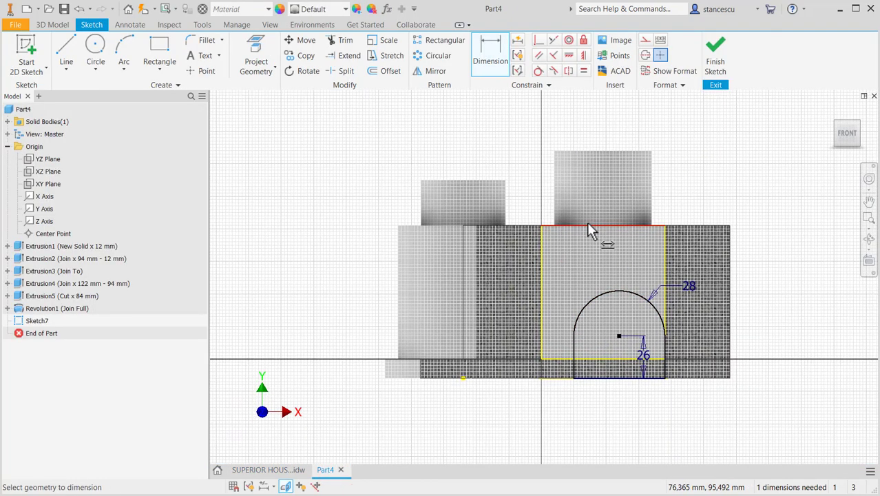
{"action": "middle_click_drag", "start_coordinate": [591, 231], "coordinate": [575, 233], "text": "shift"}
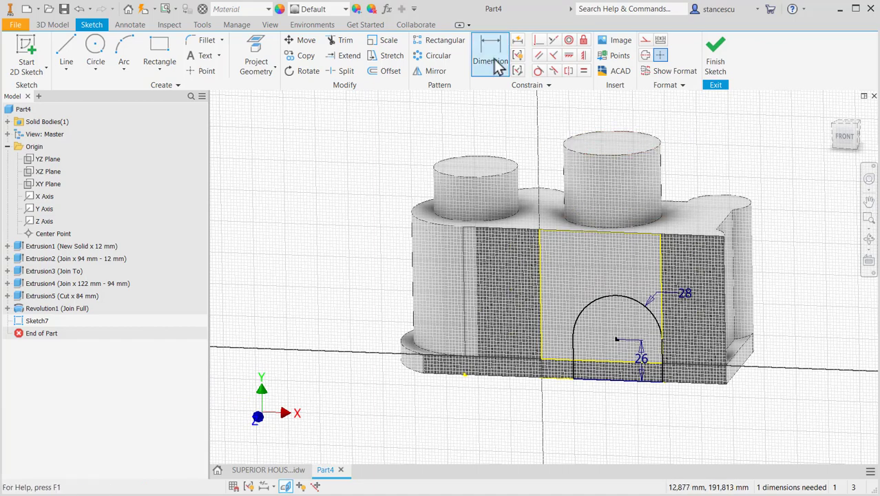
{"action": "left_click", "coordinate": [255, 56]}
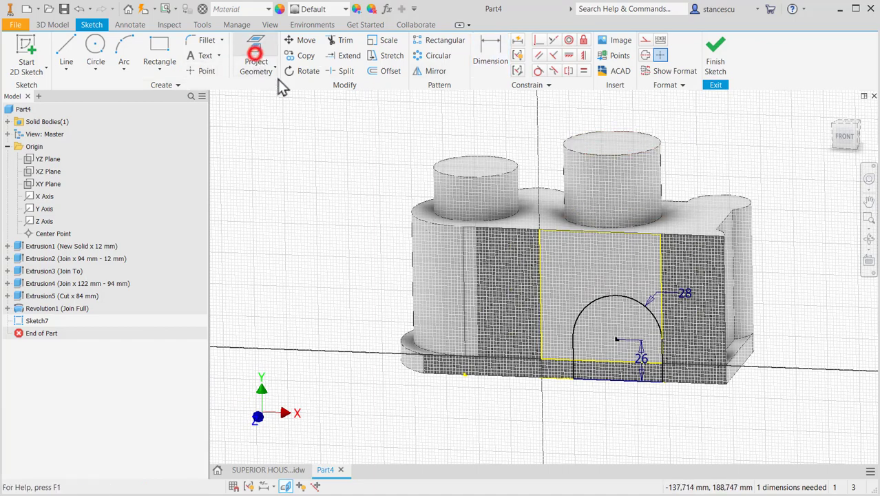
{"action": "left_click", "coordinate": [591, 157]}
{"action": "key", "text": "Escape"}
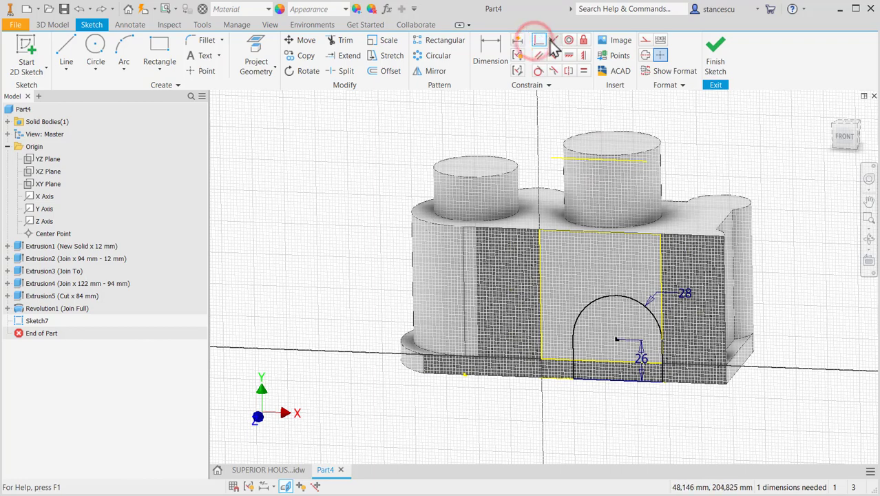
Align the arc's center vertically with the projected line's midpoint and finish the sketch
{"action": "left_click", "coordinate": [584, 55]}
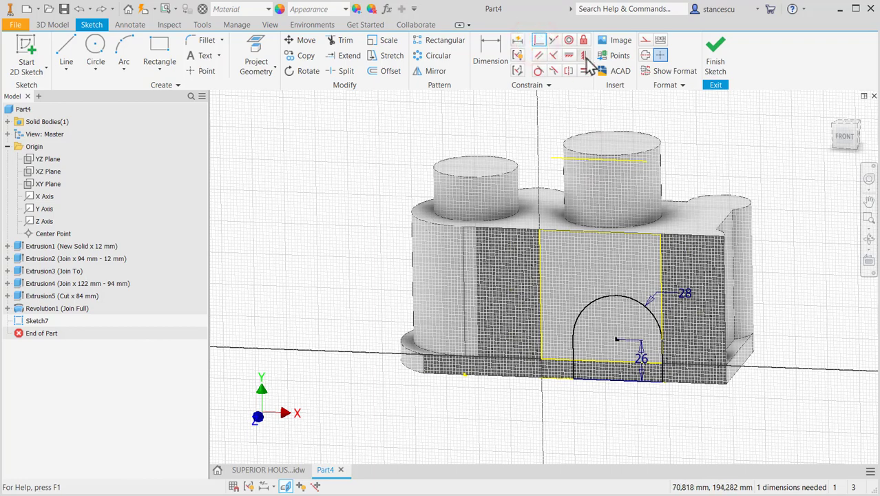
{"action": "left_click", "coordinate": [598, 159]}
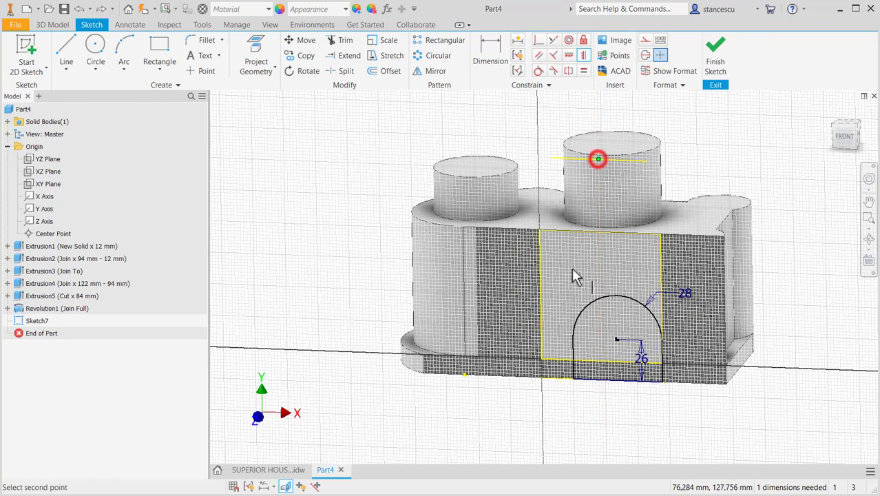
{"action": "left_click", "coordinate": [617, 341]}
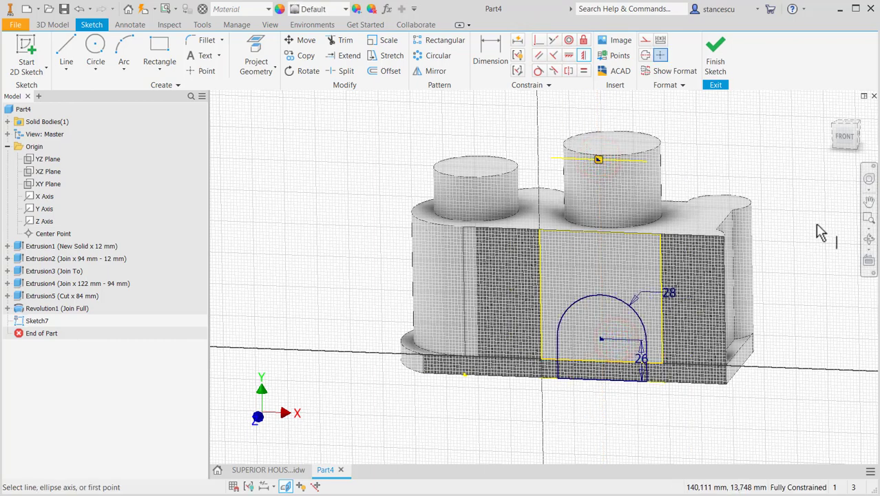
{"action": "left_click", "coordinate": [846, 136]}
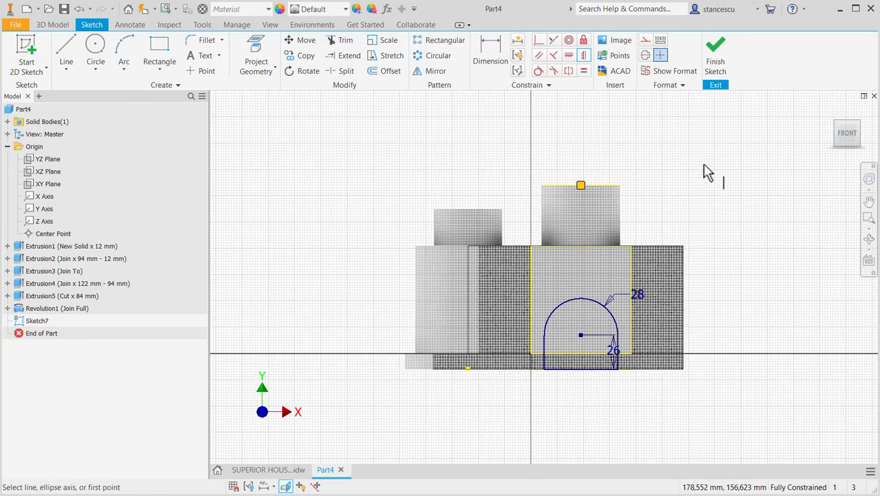
{"action": "left_click", "coordinate": [717, 59]}
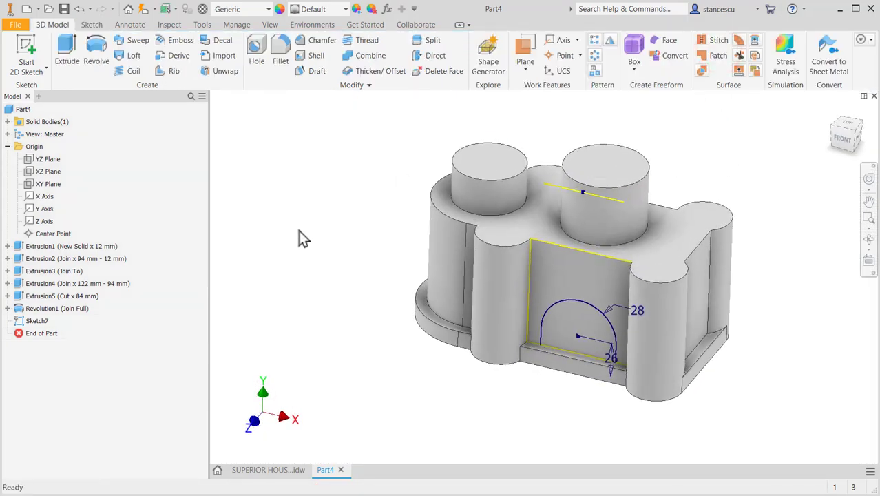
Examine the overall width across the side bosses and the hole spacing in the drawing's plan view
{"action": "left_click", "coordinate": [288, 472]}
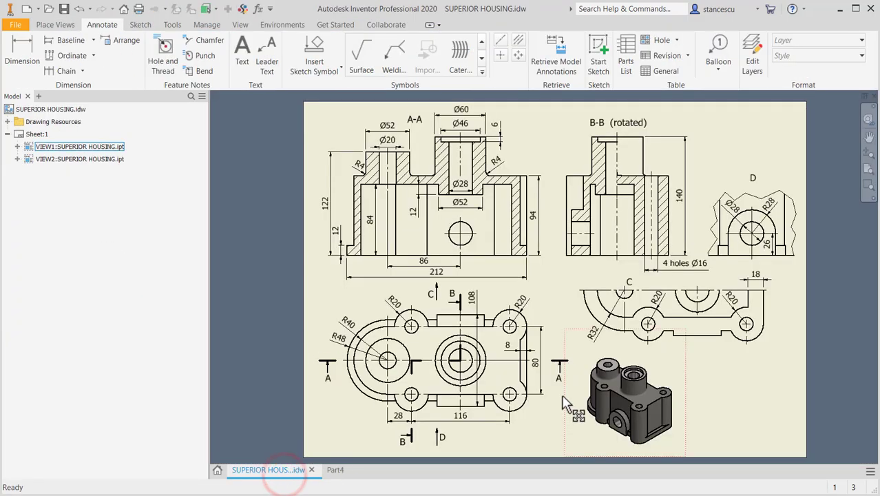
{"action": "middle_click_drag", "start_coordinate": [552, 411], "coordinate": [561, 378]}
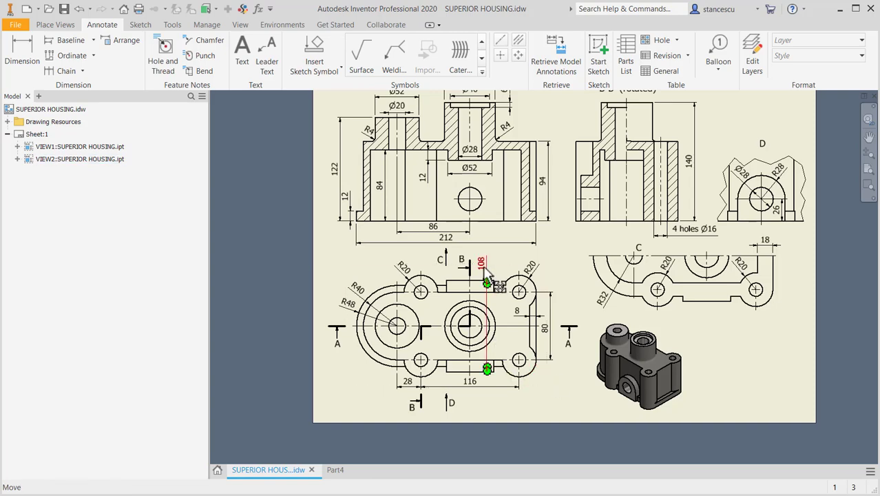
{"action": "scroll", "coordinate": [483, 266], "scroll_direction": "down", "scroll_amount": 3}
{"action": "middle_click_drag", "start_coordinate": [483, 266], "coordinate": [545, 166]}
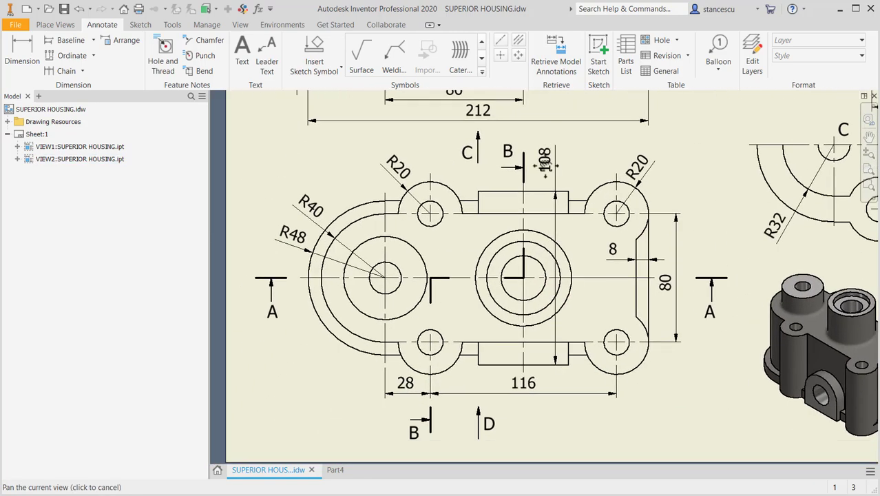
{"action": "left_click", "coordinate": [663, 290]}
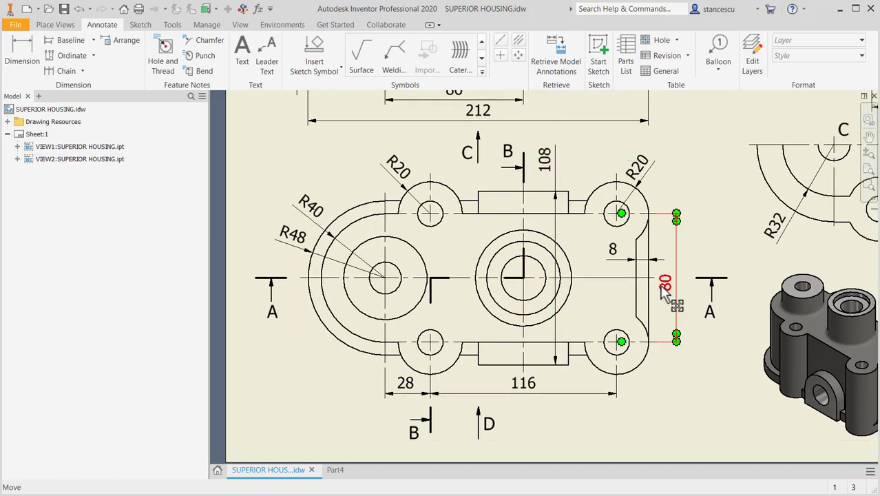
In Part4, extrude the arched side boss profile, including its lower region, outward by (108-80)/2 mm, joined to the housing
{"action": "left_click", "coordinate": [338, 471]}
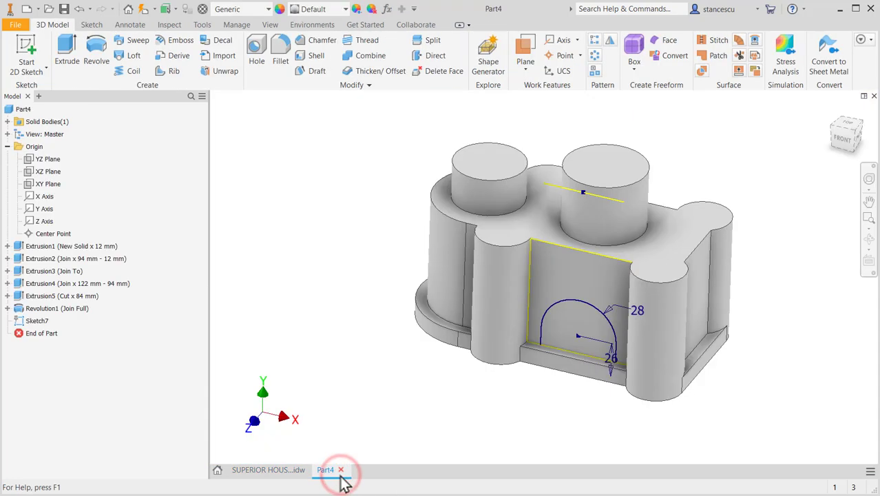
{"action": "left_click", "coordinate": [64, 46]}
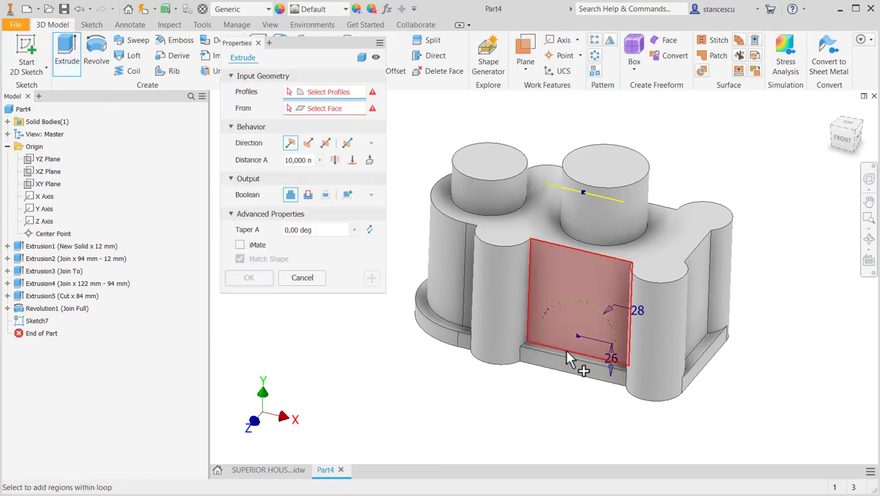
{"action": "scroll", "coordinate": [571, 399], "scroll_direction": "up", "scroll_amount": 3}
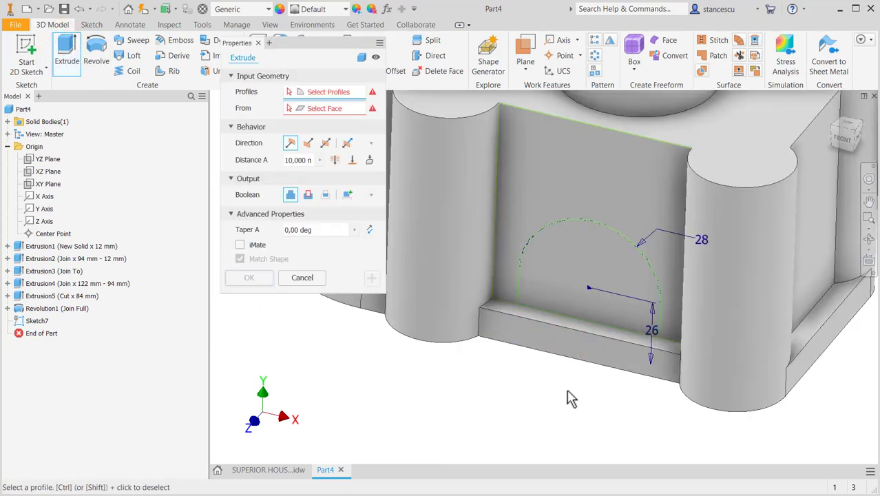
{"action": "left_click", "coordinate": [579, 340]}
{"action": "left_click", "coordinate": [578, 290]}
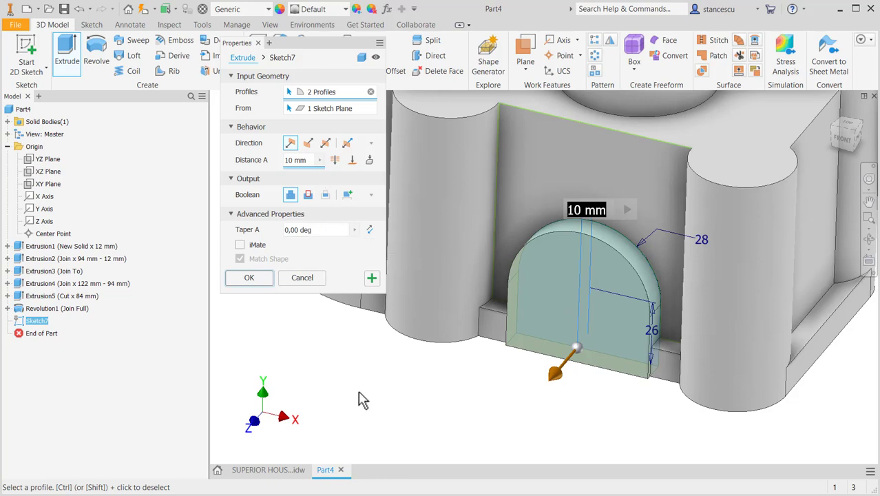
{"action": "type", "text": "(108-"}
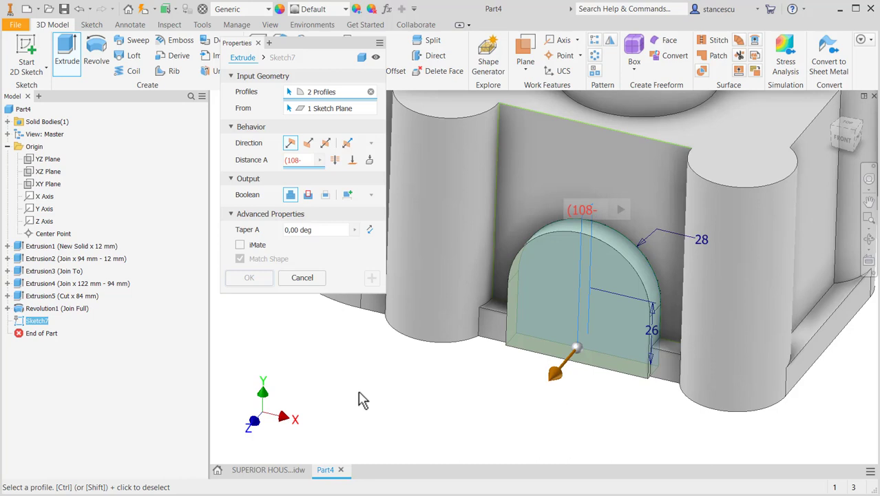
{"action": "type", "text": "80)/2"}
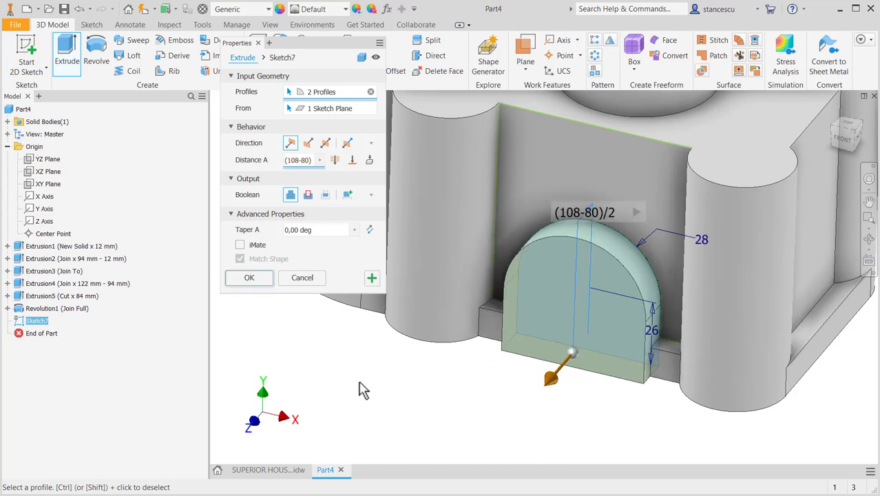
{"action": "left_click", "coordinate": [232, 279]}
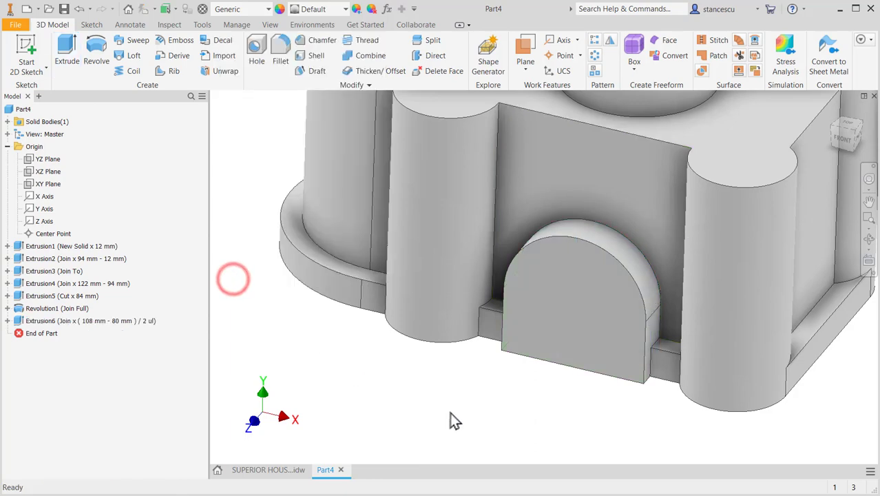
Mirror the arched side boss extrusion about the XY Plane onto the opposite wall
{"action": "key", "text": "F6"}
{"action": "middle_click_drag", "start_coordinate": [772, 243], "coordinate": [763, 291], "text": "shift"}
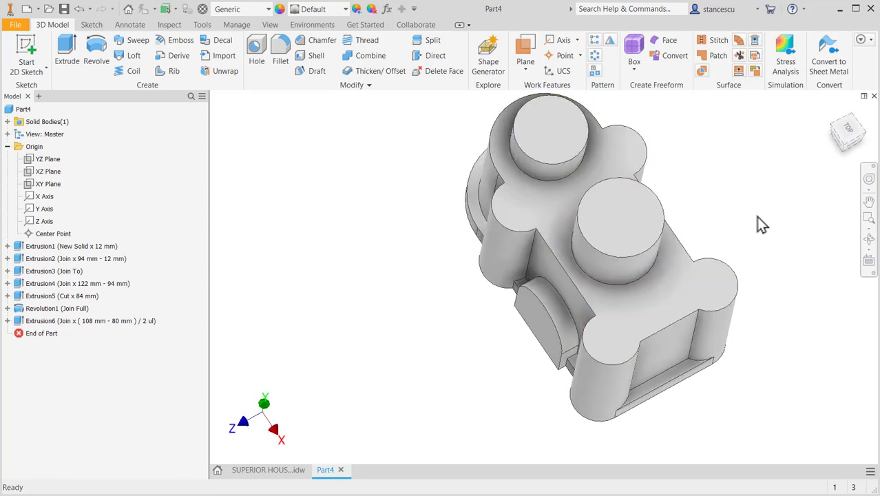
{"action": "mouse_move", "coordinate": [781, 249]}
{"action": "middle_mouse_down", "text": "shift"}
{"action": "mouse_move", "coordinate": [761, 265]}
{"action": "mouse_move", "coordinate": [780, 240]}
{"action": "middle_mouse_up", "text": "shift"}
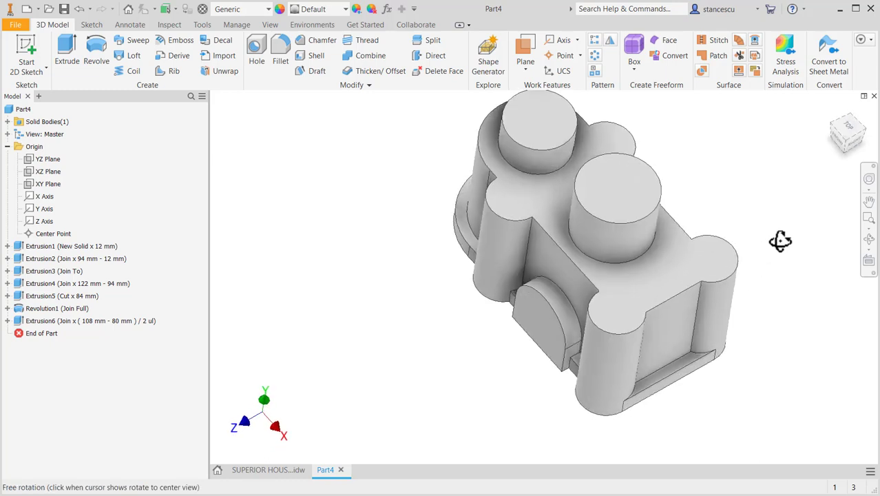
{"action": "left_click", "coordinate": [611, 40]}
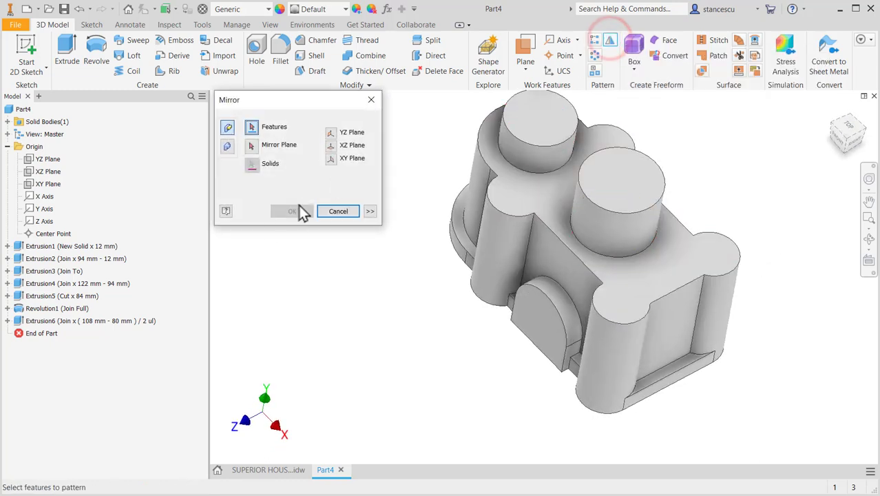
{"action": "left_click", "coordinate": [48, 322]}
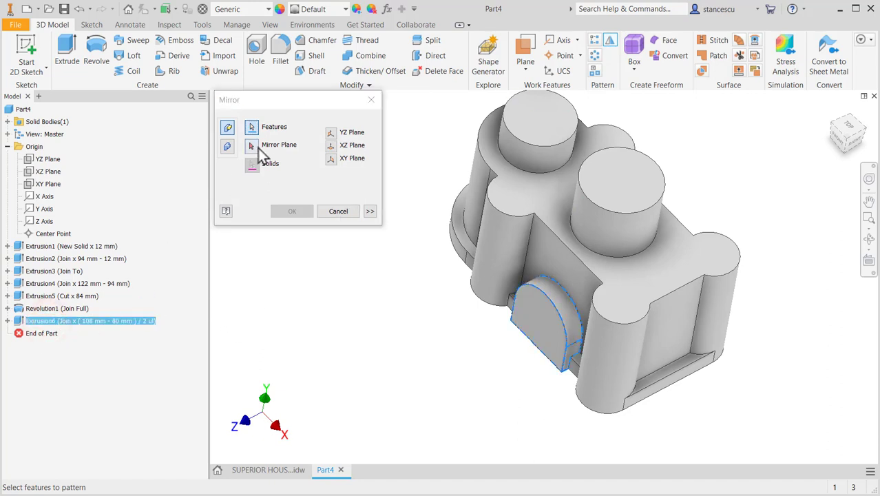
{"action": "left_click", "coordinate": [252, 146]}
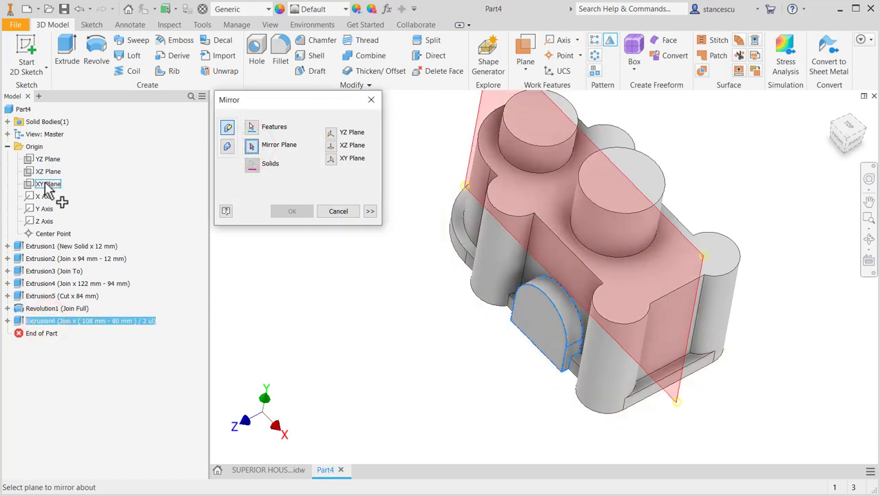
{"action": "left_click", "coordinate": [45, 184]}
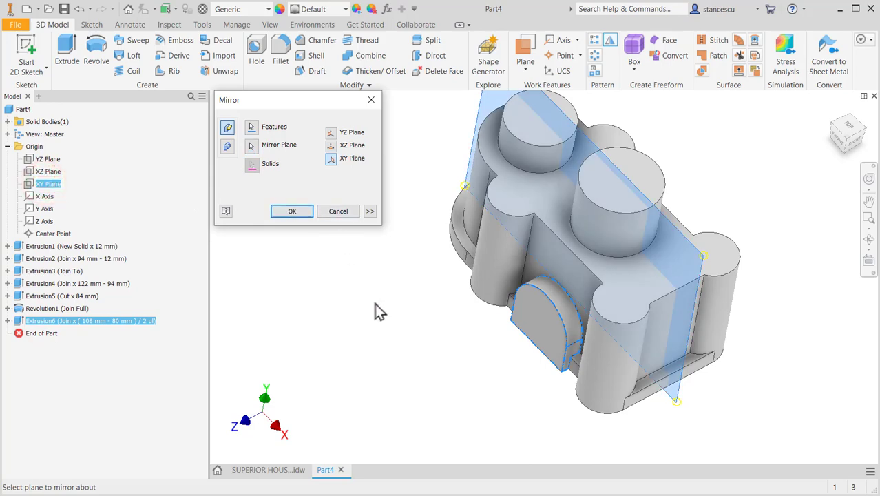
{"action": "middle_click_drag", "start_coordinate": [375, 303], "coordinate": [409, 274], "text": "shift"}
{"action": "left_click", "coordinate": [292, 211]}
{"action": "key", "text": "F6"}
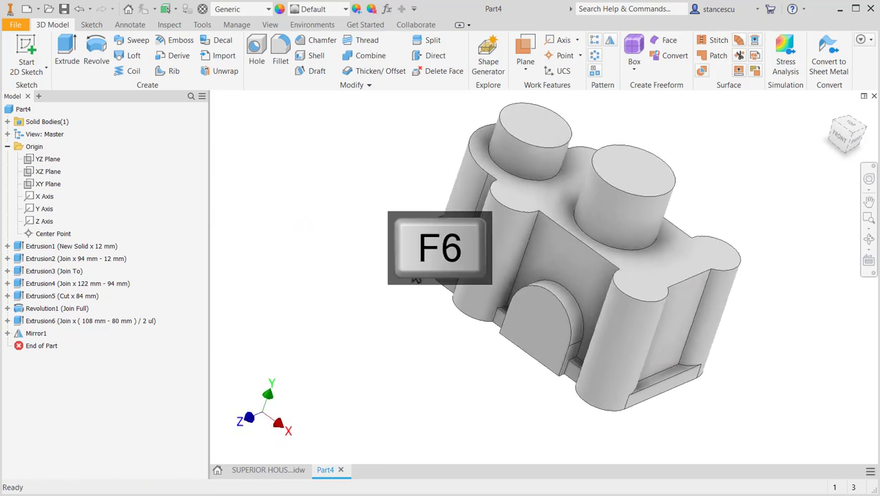
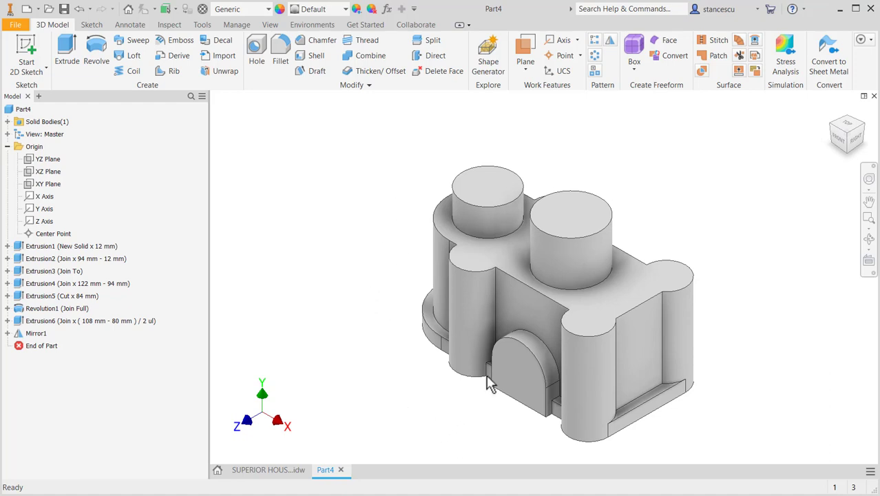
Check the side boss hole in the SUPERIOR HOUSING drawing, then cut a 28 mm through-all hole in Part4 concentric with the boss's arc
{"action": "left_click", "coordinate": [300, 469]}
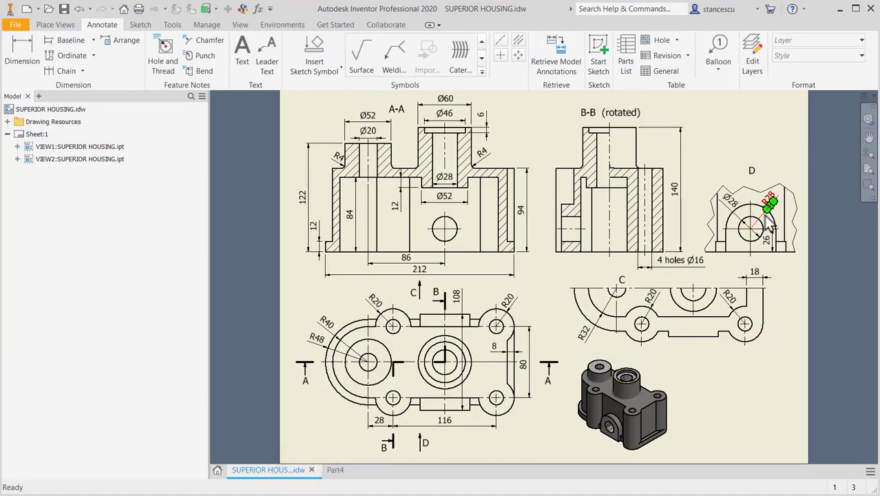
{"action": "left_click", "coordinate": [336, 470]}
{"action": "left_click", "coordinate": [259, 60]}
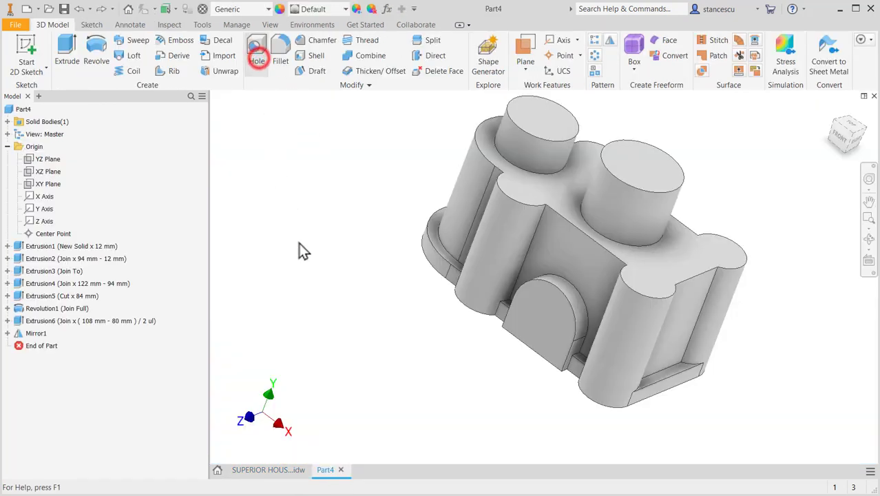
{"action": "left_click", "coordinate": [552, 330]}
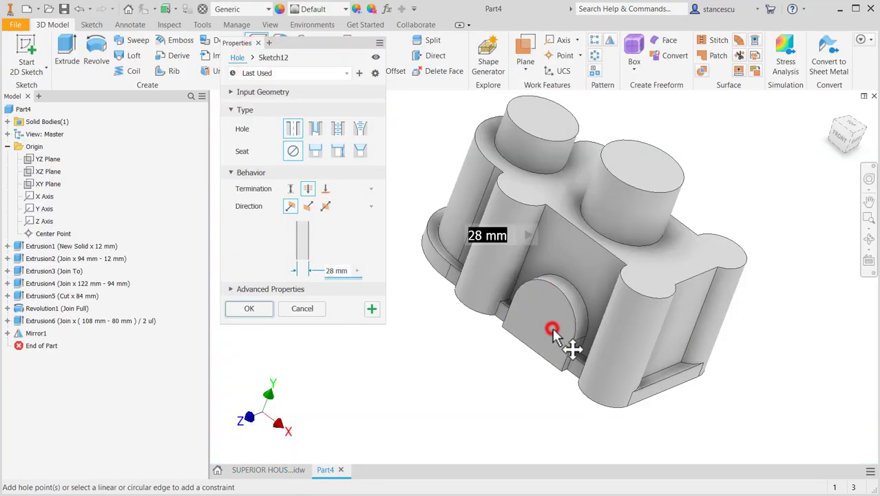
{"action": "left_click", "coordinate": [571, 296]}
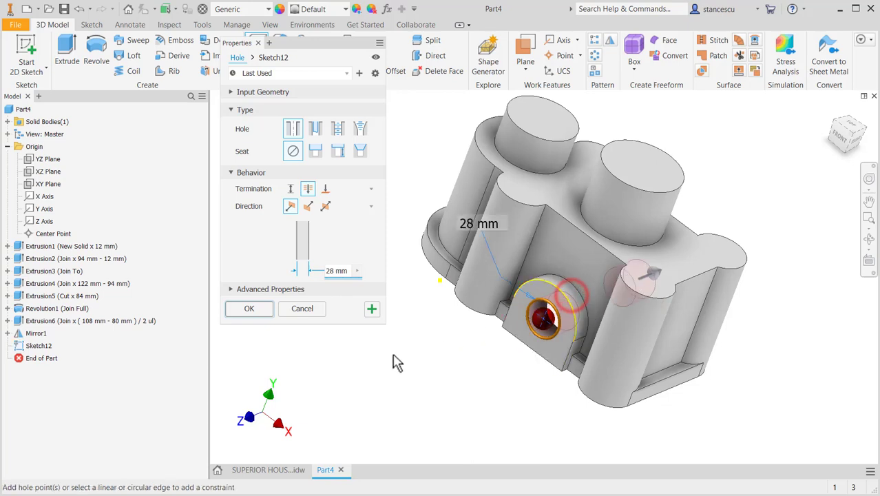
{"action": "left_click", "coordinate": [251, 309]}
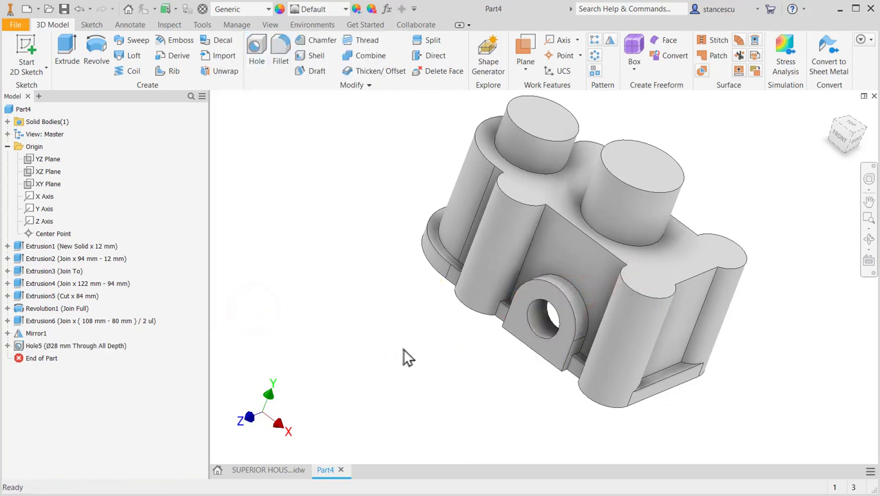
Create a sketch on the housing's upper face to get the corner lobe center points, and finish it
{"action": "left_click", "coordinate": [541, 199]}
{"action": "left_click", "coordinate": [611, 183]}
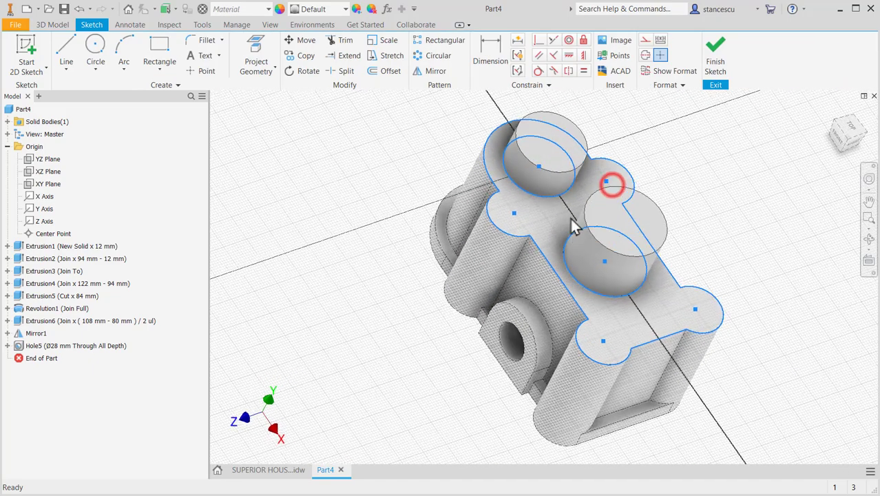
{"action": "left_click", "coordinate": [715, 56]}
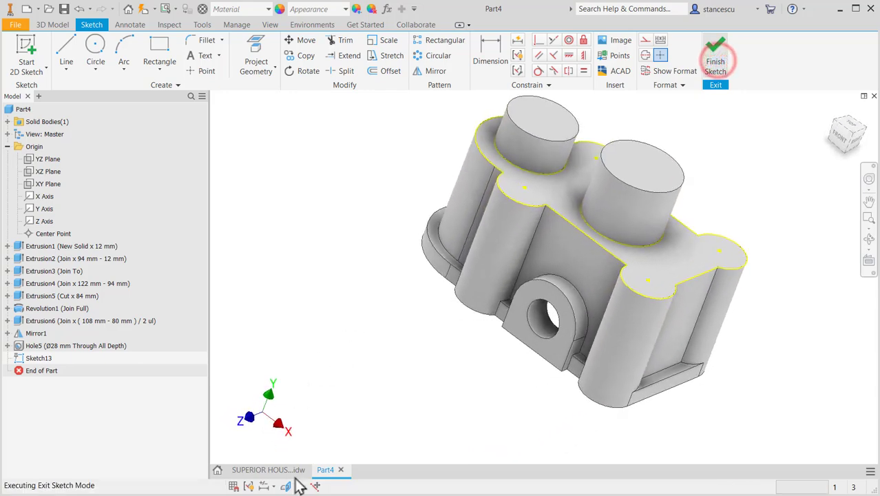
Check the corner holes in the drawing, then cut four 16 mm through-all holes in Part4 at the sketched lobe centers
{"action": "left_click", "coordinate": [284, 470]}
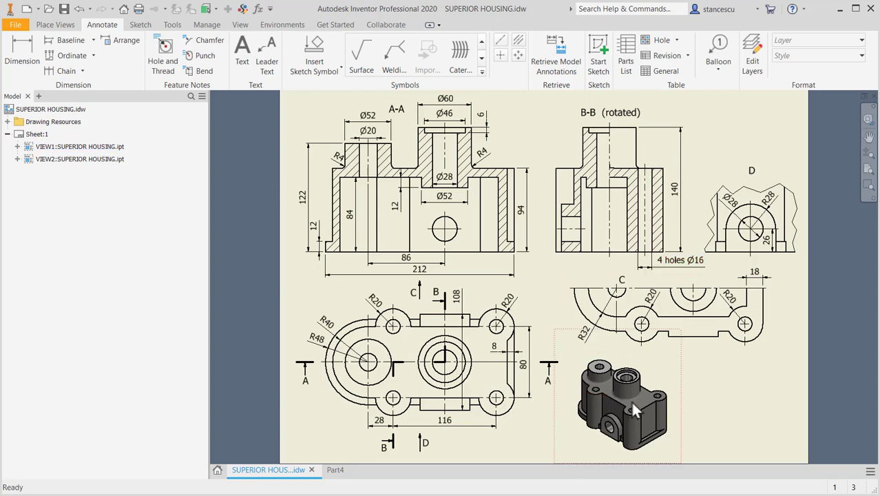
{"action": "left_click", "coordinate": [335, 469]}
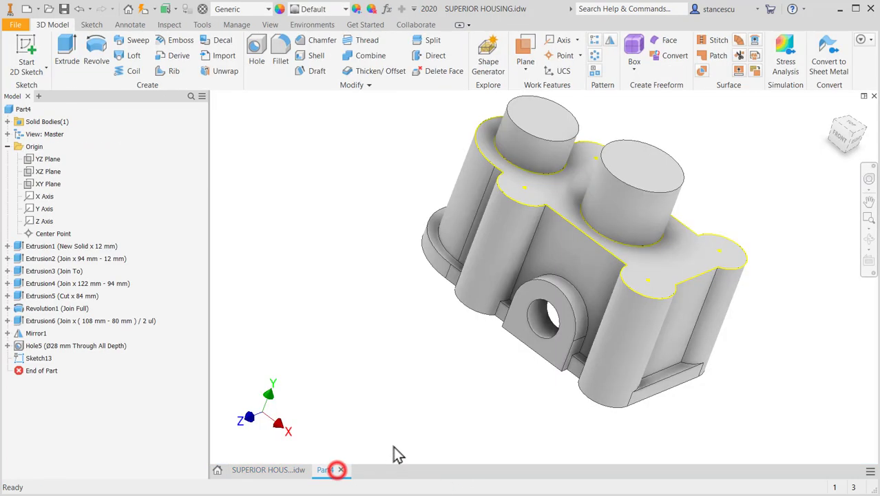
{"action": "left_click", "coordinate": [257, 46]}
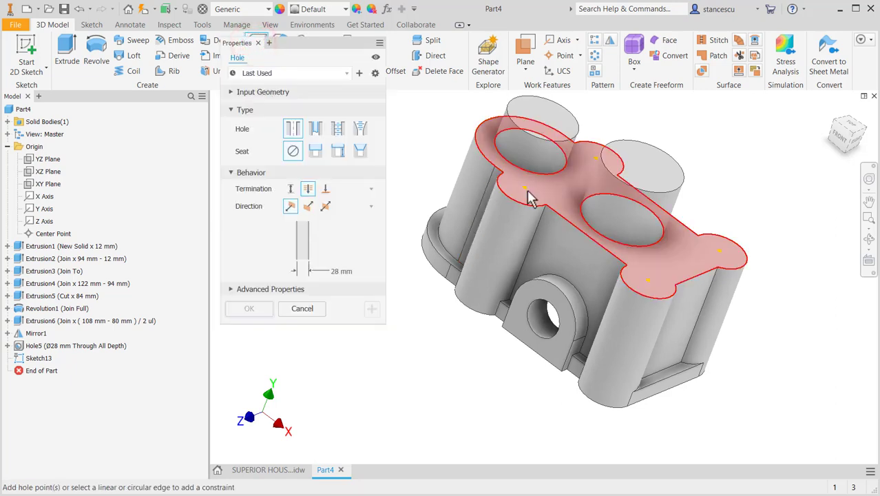
{"action": "left_click", "coordinate": [524, 189]}
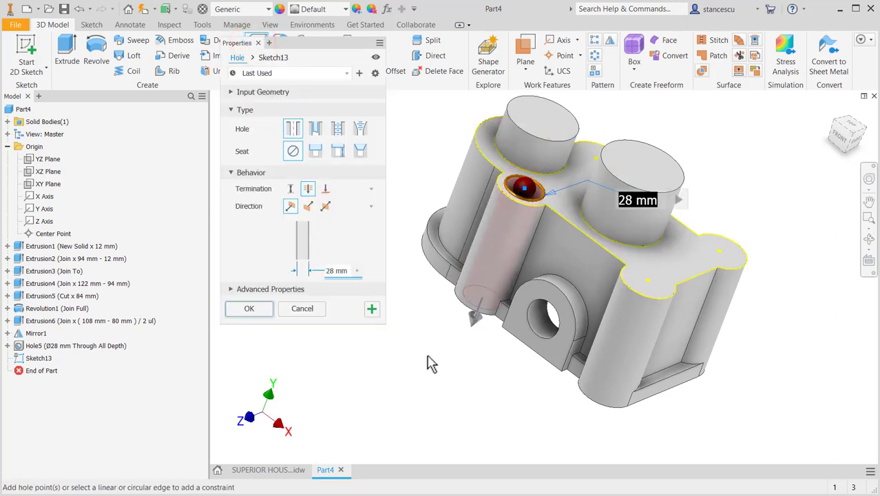
{"action": "type", "text": "16"}
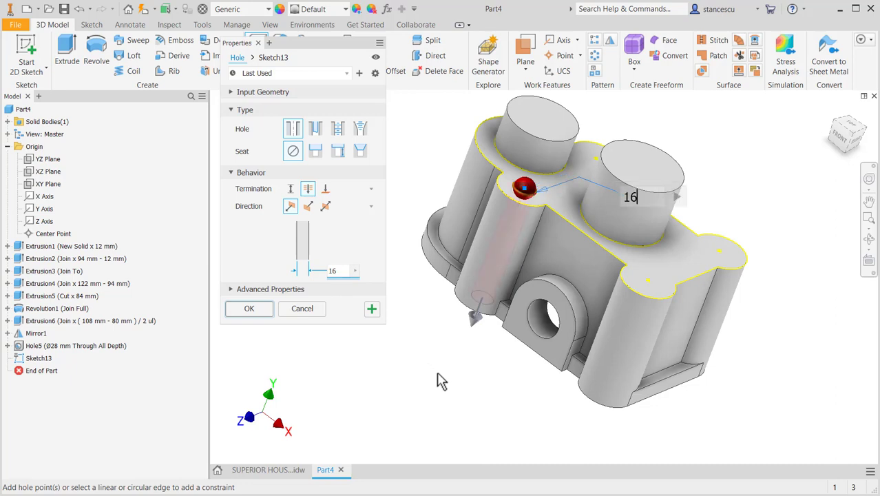
{"action": "left_click", "coordinate": [649, 281]}
{"action": "left_click", "coordinate": [719, 251]}
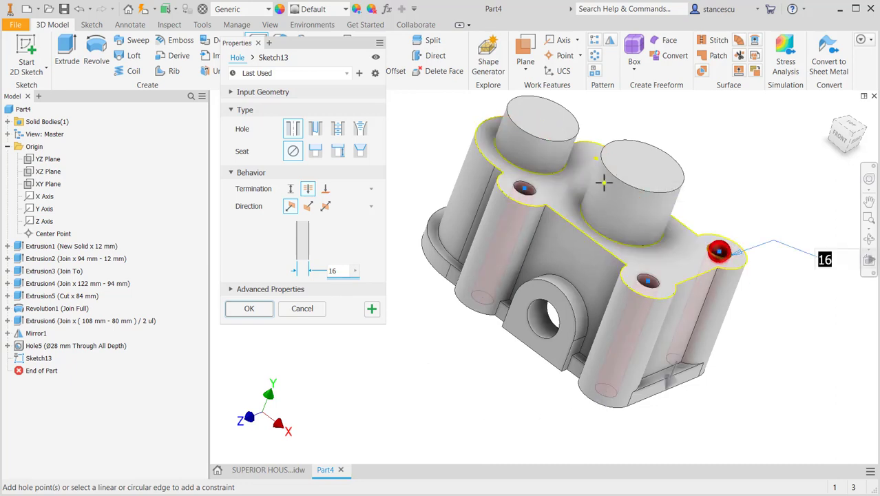
{"action": "left_click", "coordinate": [596, 160]}
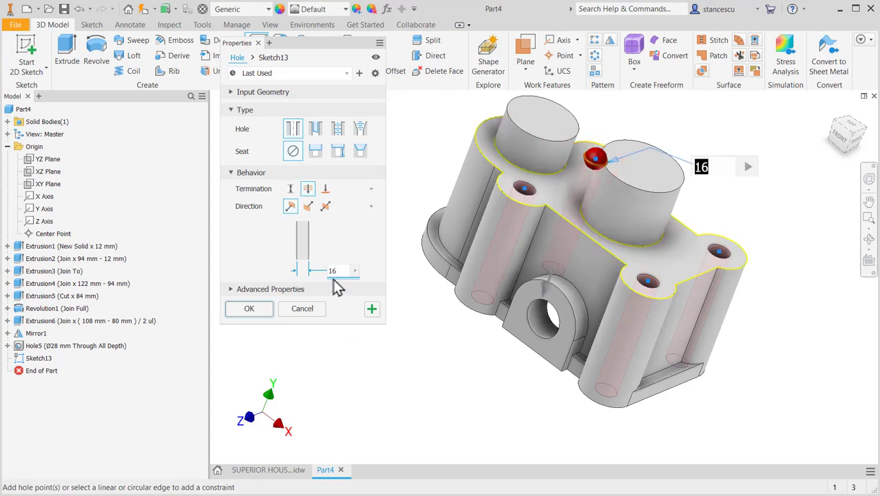
{"action": "left_click", "coordinate": [244, 310]}
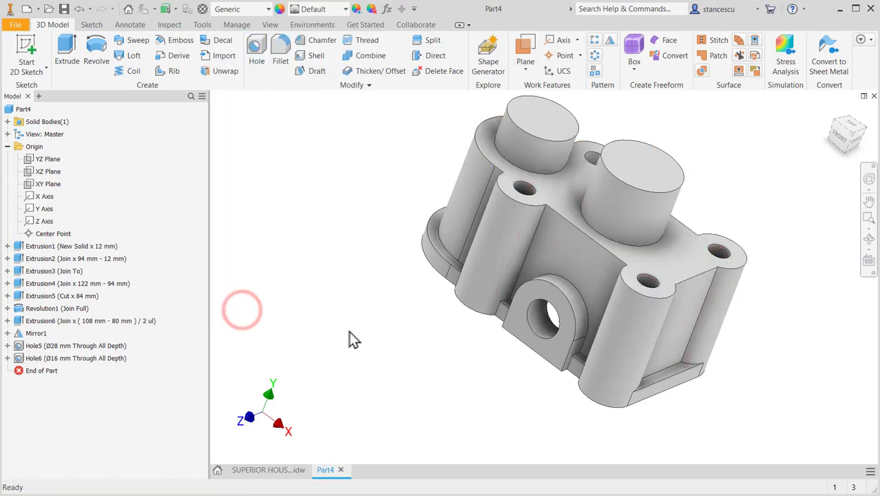
Check the smaller upper boss's hole in the SUPERIOR HOUSING drawing, then cut a 20 mm through-all hole in Part4 concentric with that boss
{"action": "left_click", "coordinate": [289, 469]}
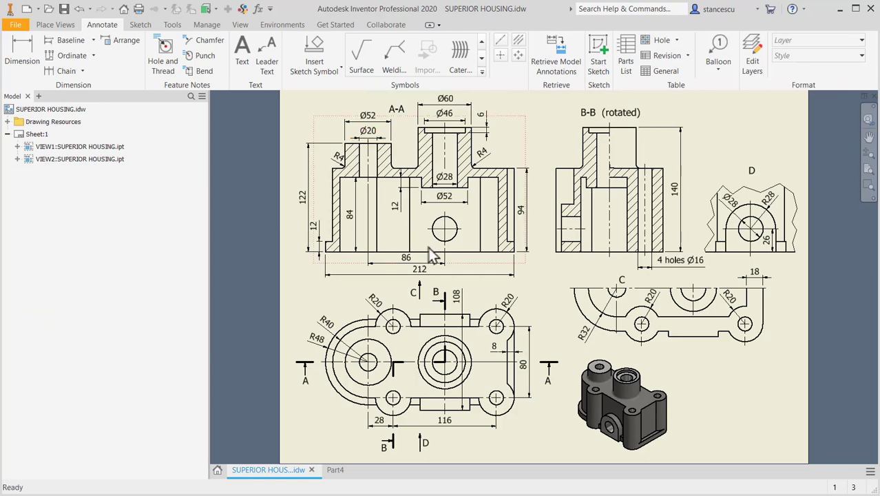
{"action": "left_click", "coordinate": [597, 366]}
{"action": "left_click", "coordinate": [334, 470]}
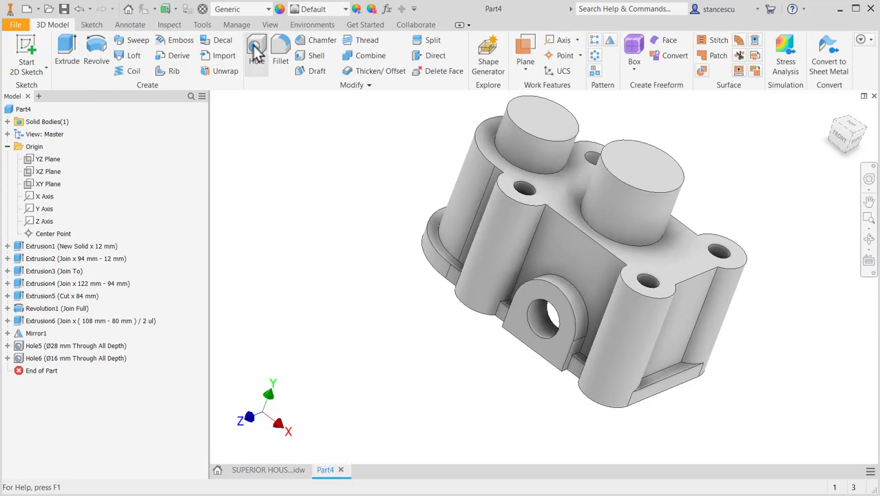
{"action": "left_click", "coordinate": [543, 124]}
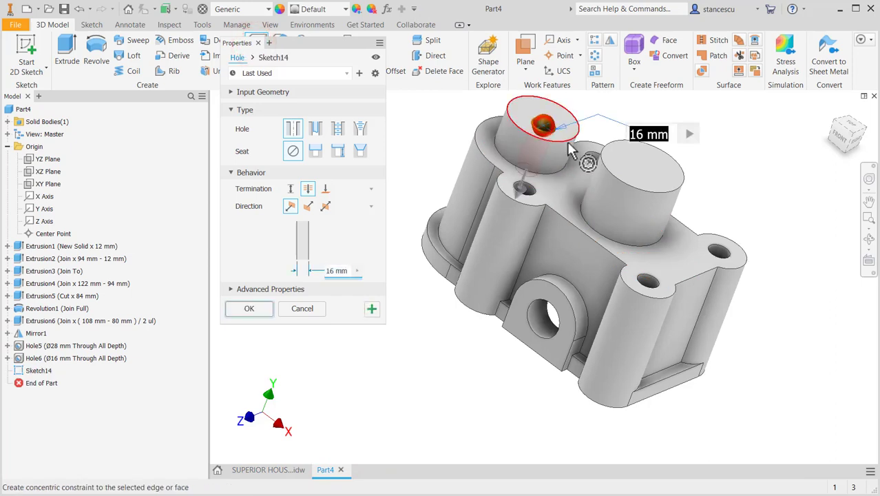
{"action": "left_click", "coordinate": [556, 160]}
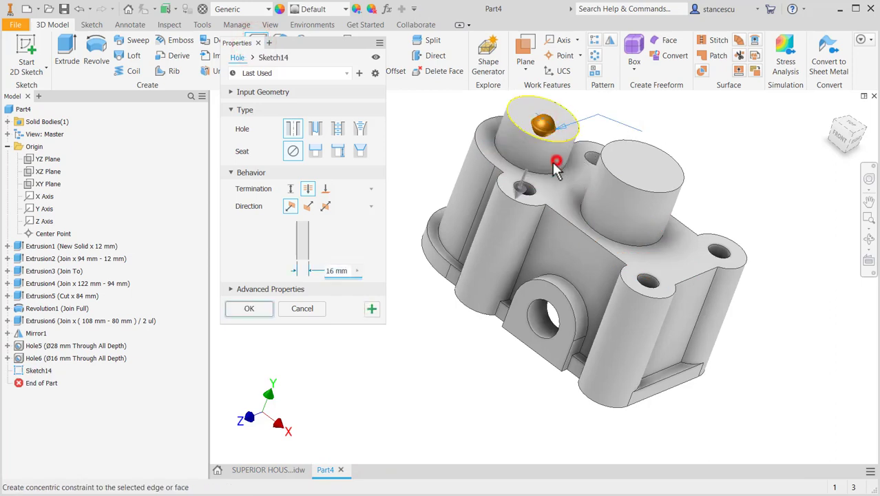
{"action": "left_click", "coordinate": [342, 271]}
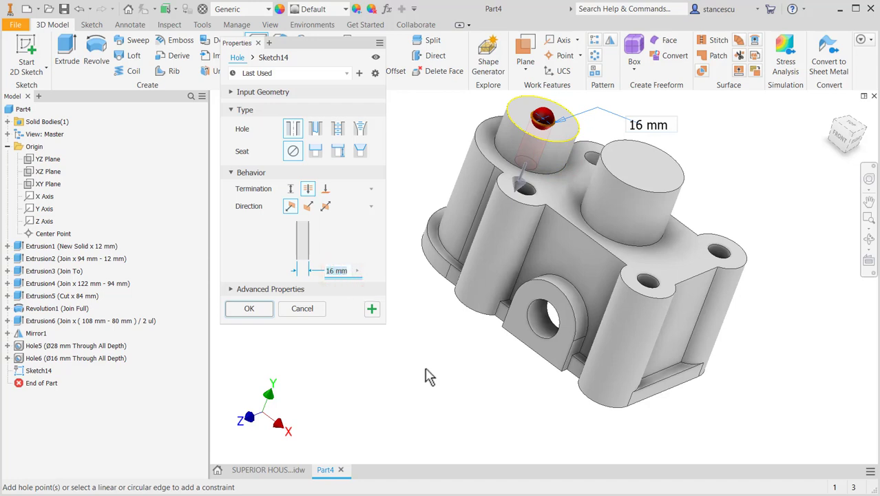
{"action": "type", "text": "20"}
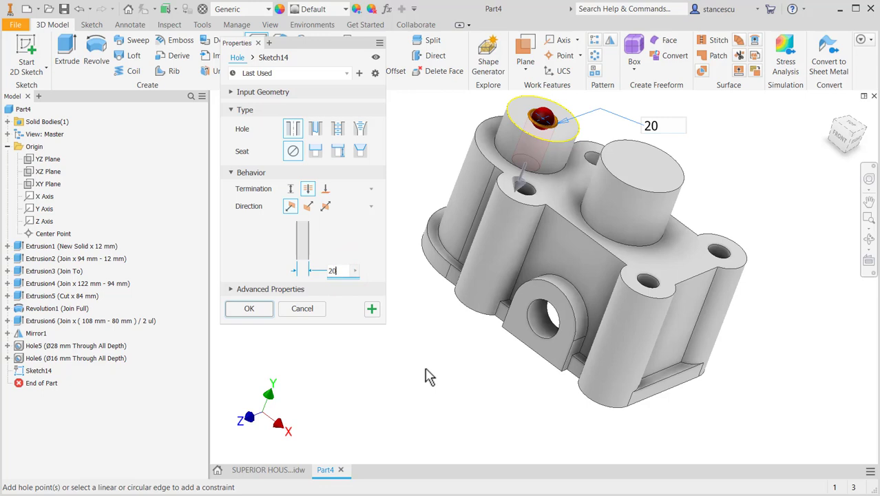
{"action": "left_click", "coordinate": [249, 311]}
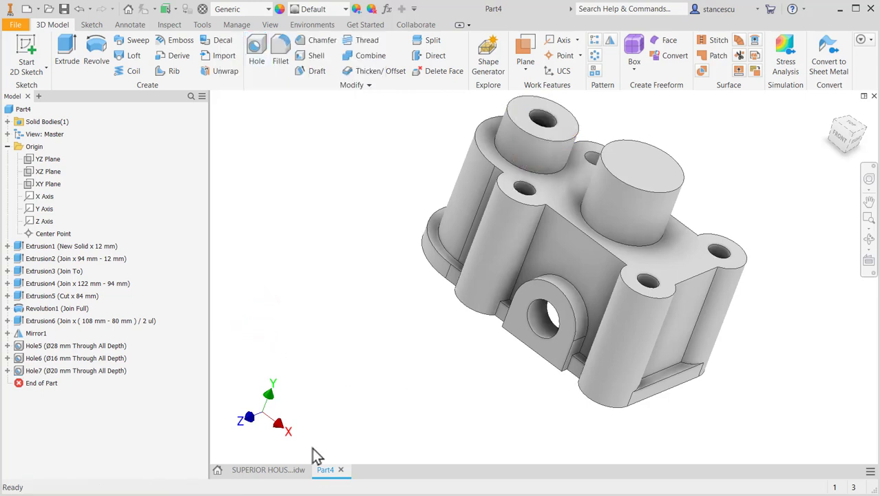
Check the larger upper boss's bore in section A-A of the drawing, then place a counterbored through-all hole concentrically on that boss in Part4
{"action": "left_click", "coordinate": [295, 471]}
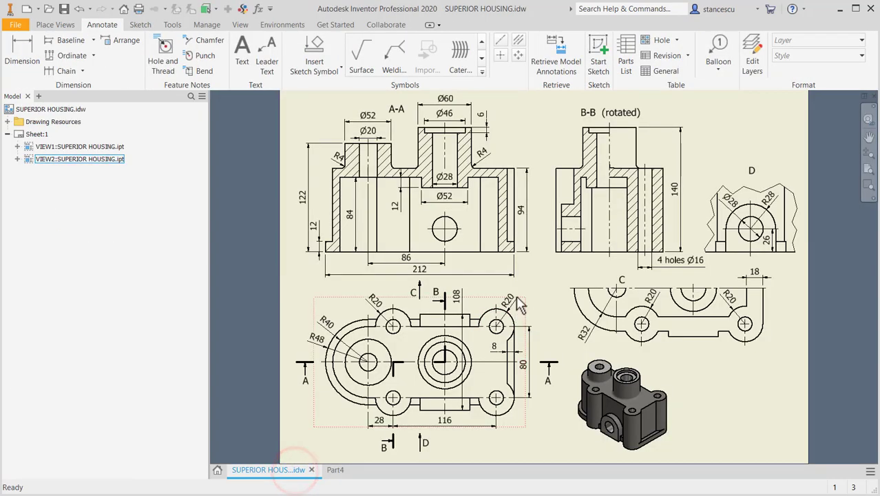
{"action": "scroll", "coordinate": [441, 117], "scroll_direction": "up", "scroll_amount": 3}
{"action": "middle_click_drag", "start_coordinate": [440, 118], "coordinate": [473, 233]}
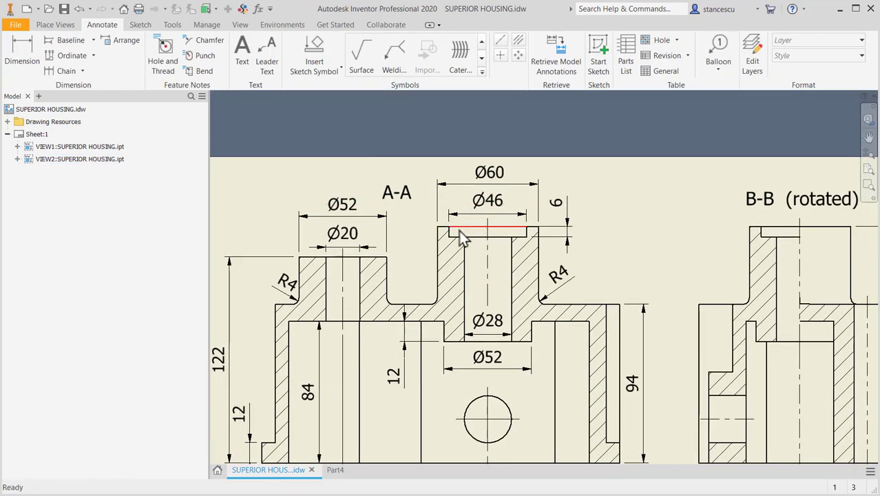
{"action": "left_click", "coordinate": [493, 335]}
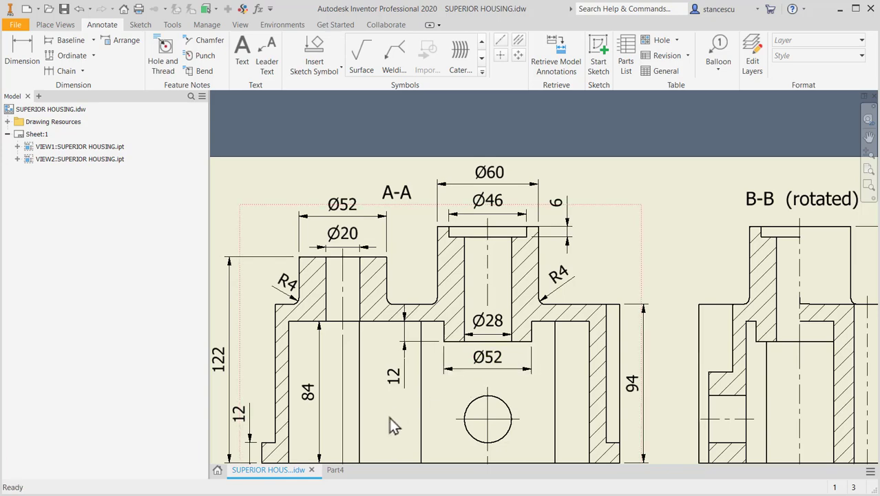
{"action": "left_click", "coordinate": [335, 471]}
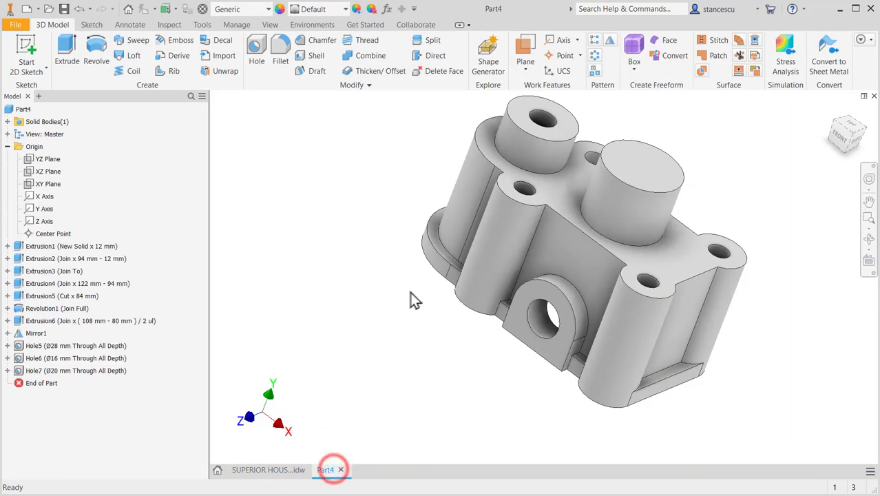
{"action": "left_click", "coordinate": [257, 48]}
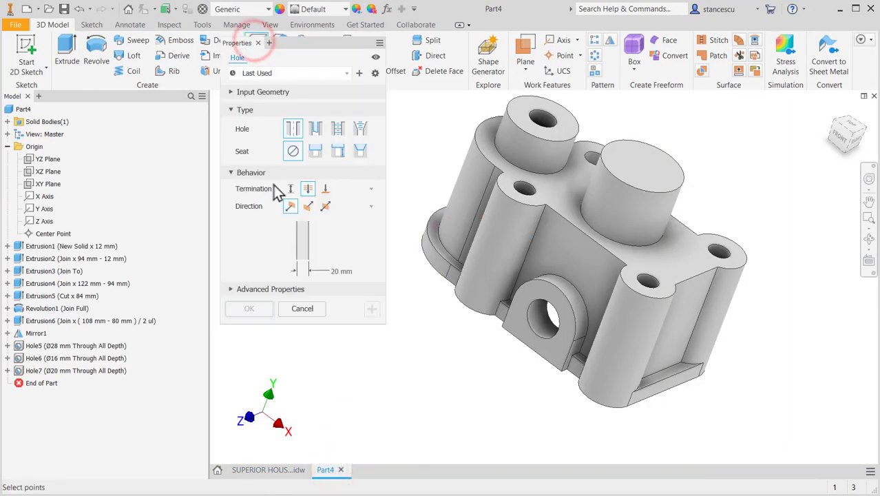
{"action": "left_click", "coordinate": [318, 152]}
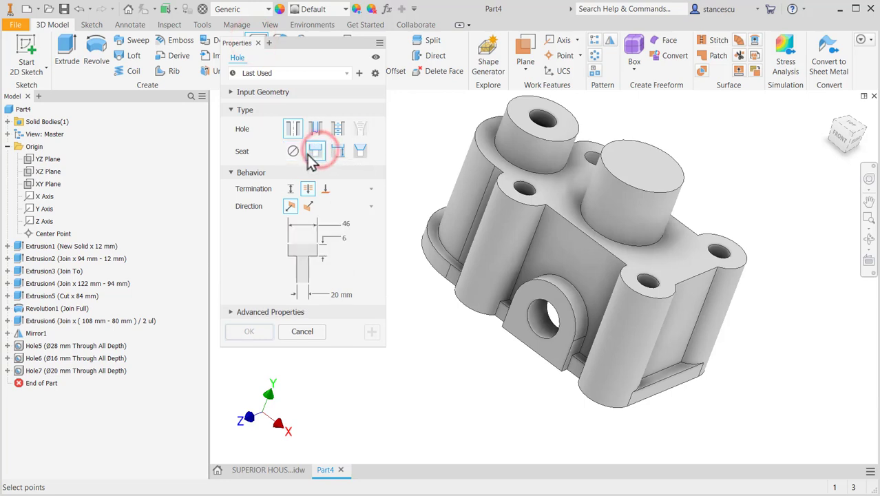
{"action": "left_click", "coordinate": [665, 186]}
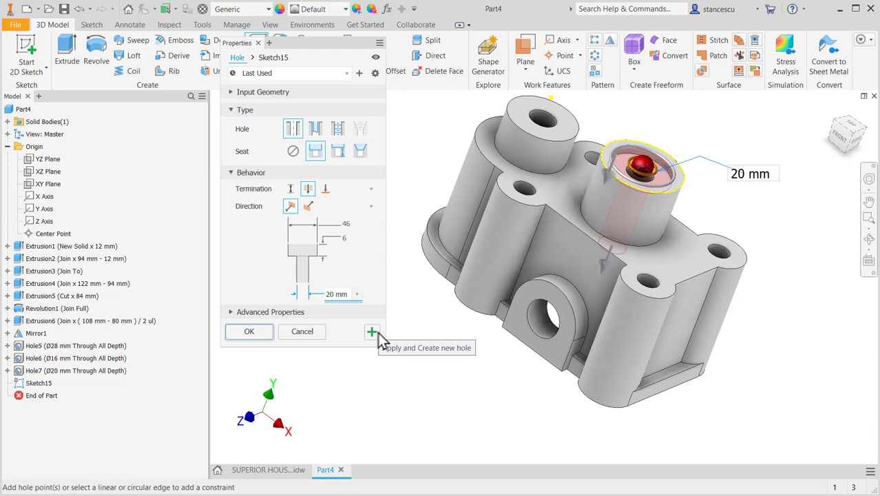
Set the counterbored hole's diameter to 28 mm, keep the 46 mm by 6 mm counterbore, and create the hole
{"action": "key", "text": "2"}
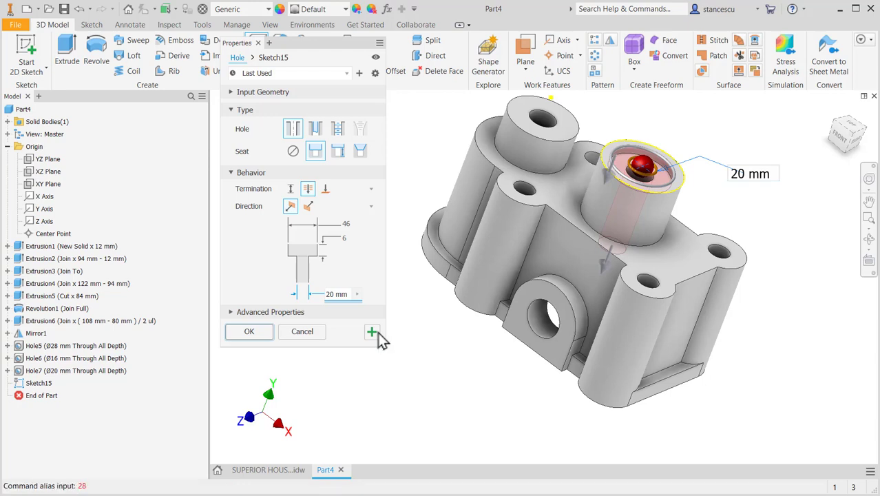
{"action": "key", "text": "Tab"}
{"action": "key", "text": "Tab"}
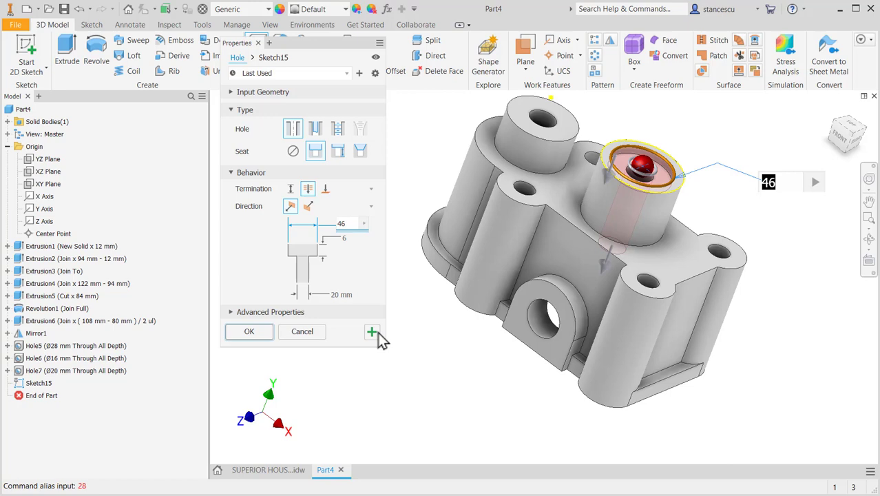
{"action": "key", "text": "Tab"}
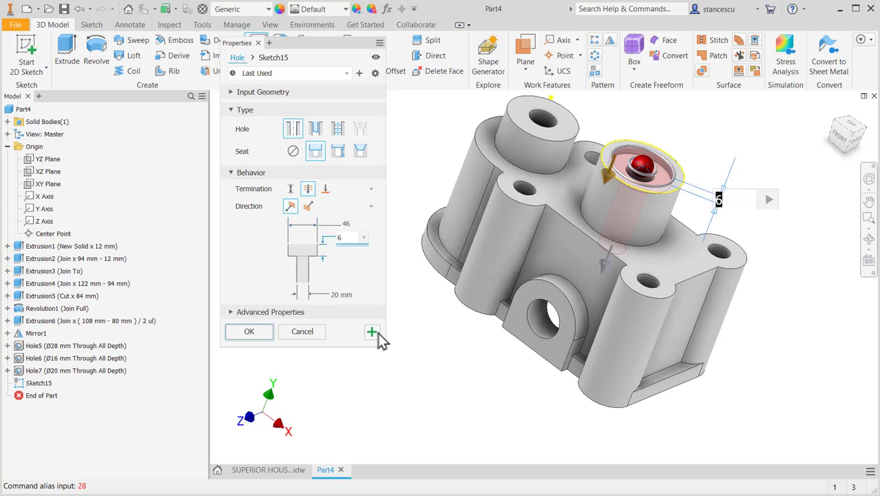
{"action": "key", "text": "Tab"}
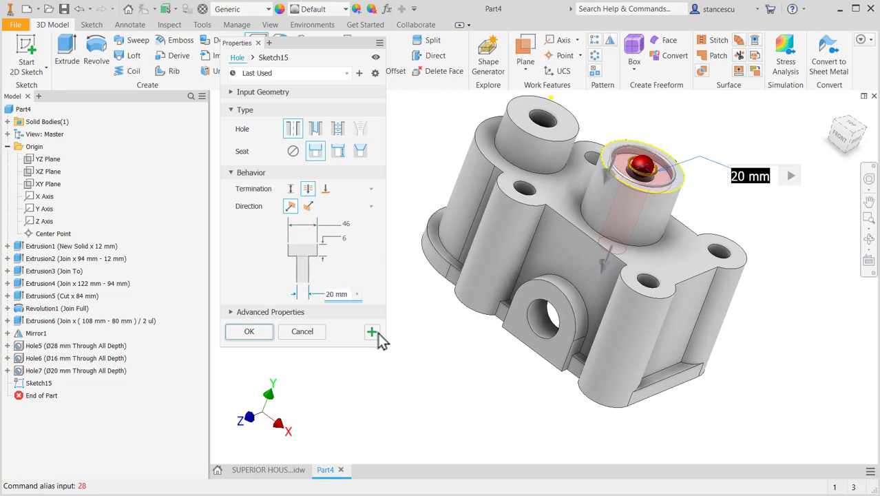
{"action": "type", "text": "28"}
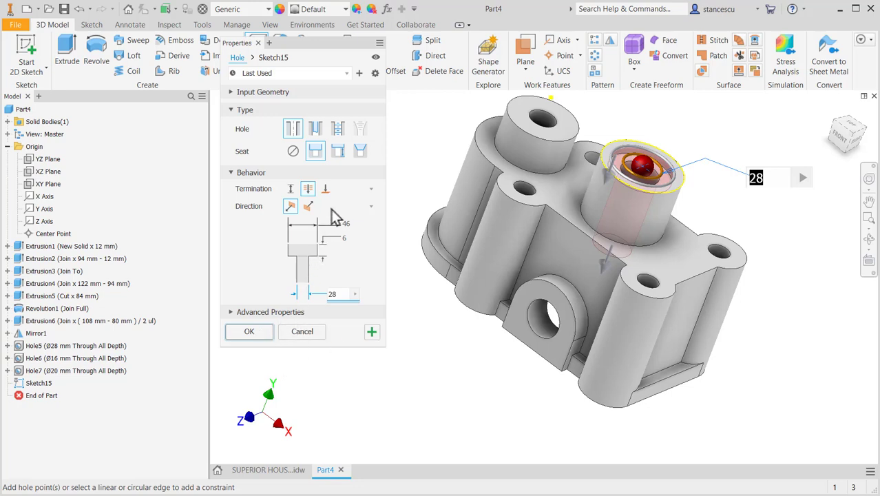
{"action": "left_click", "coordinate": [247, 332]}
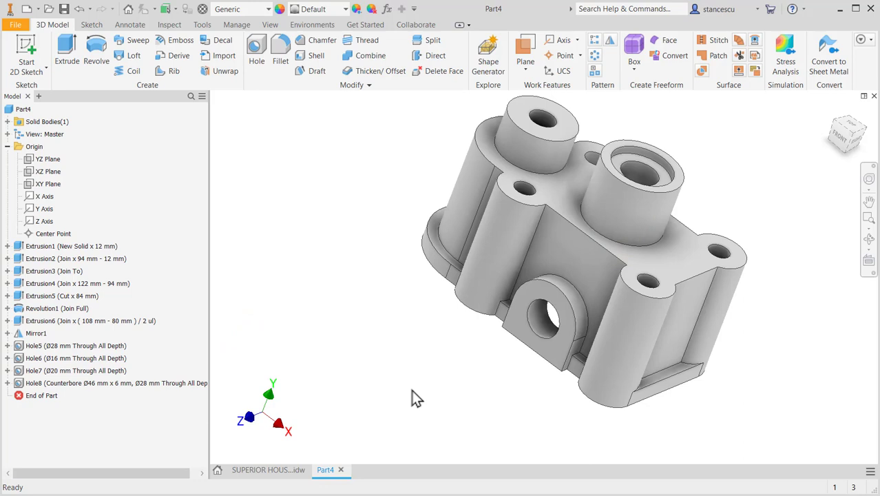
Check the boss fillet radius in the drawing, then apply a 4 mm fillet to the base edges of both upper bosses in Part4
{"action": "key", "text": "F6"}
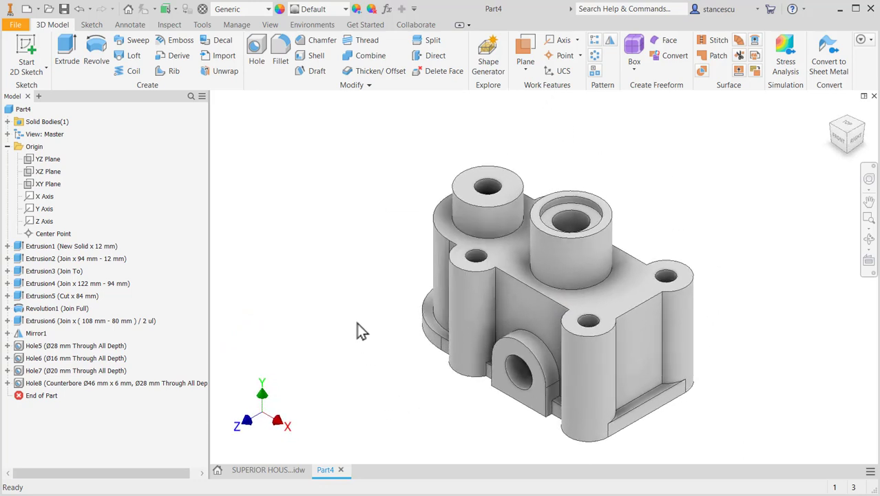
{"action": "left_click", "coordinate": [281, 475]}
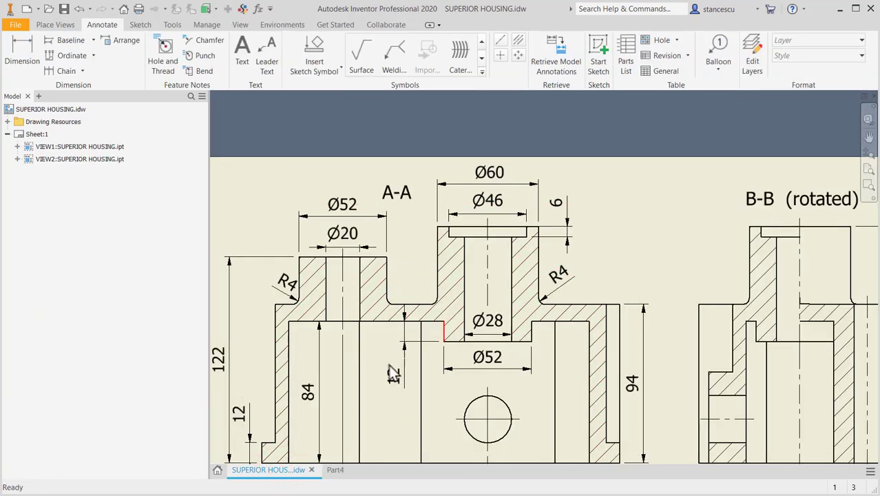
{"action": "left_click", "coordinate": [335, 470]}
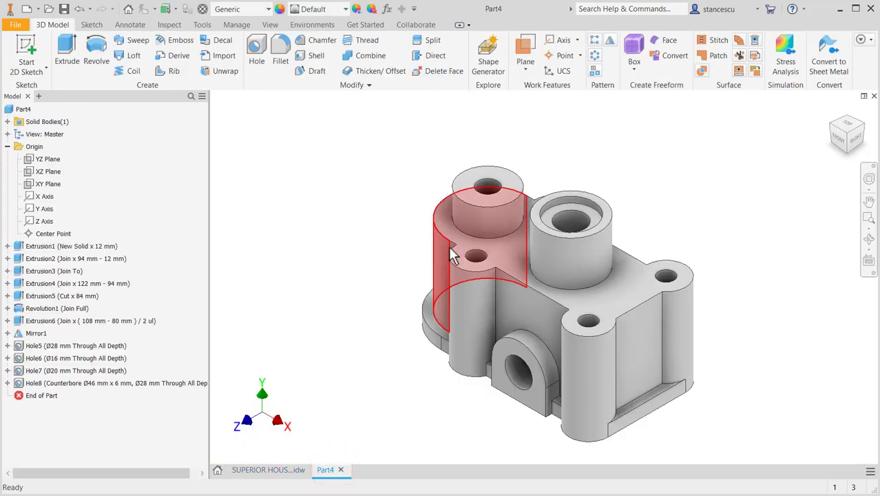
{"action": "left_click", "coordinate": [497, 238]}
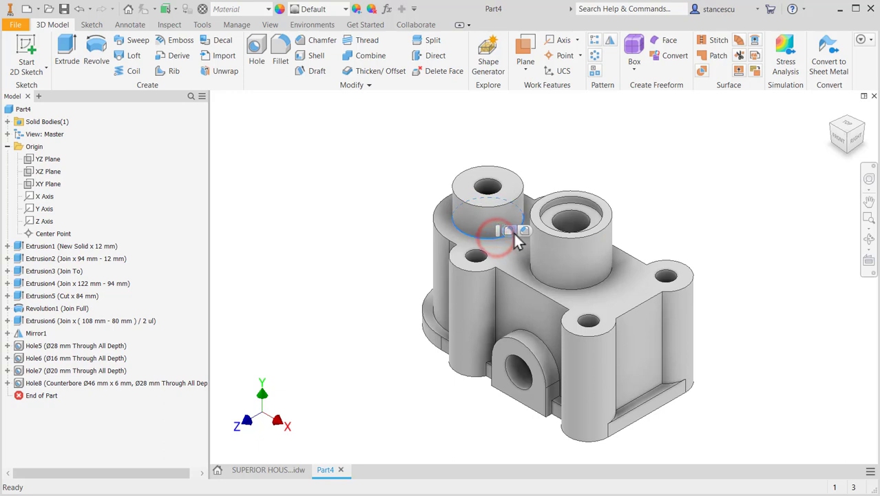
{"action": "left_click", "coordinate": [512, 232]}
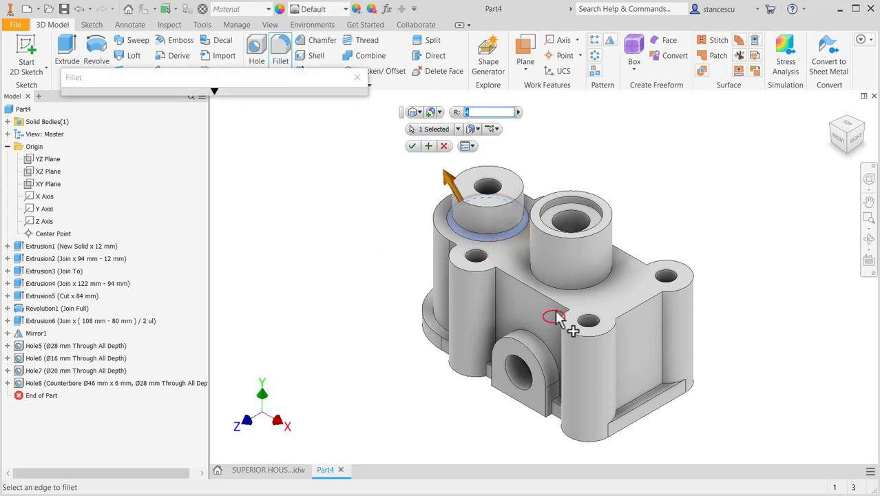
{"action": "left_click", "coordinate": [583, 292]}
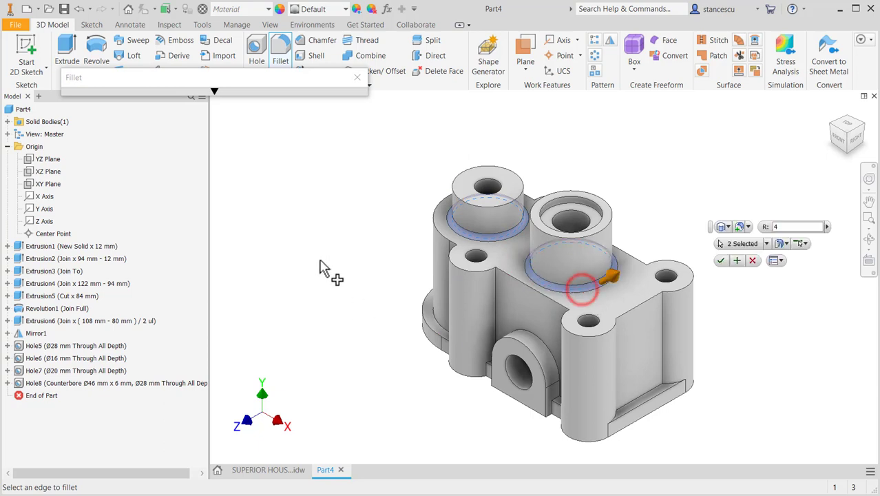
{"action": "left_click", "coordinate": [720, 260]}
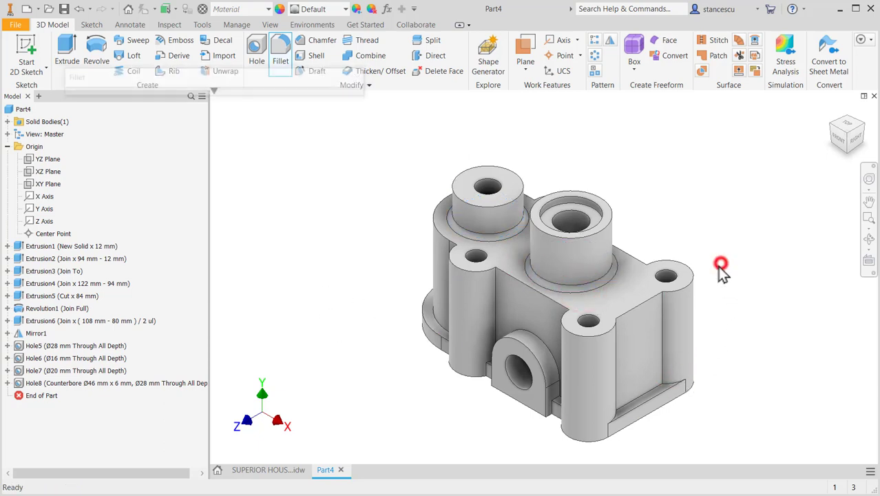
Assign the material Steel, Cast to the part and set its appearance to Steel - Cast
{"action": "left_click", "coordinate": [244, 8]}
{"action": "scroll", "coordinate": [259, 282], "scroll_direction": "down", "scroll_amount": 7}
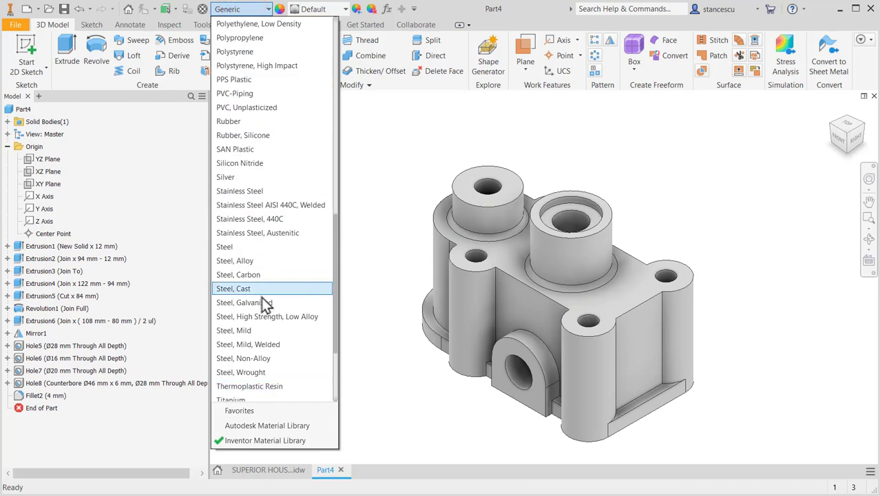
{"action": "left_click", "coordinate": [257, 288]}
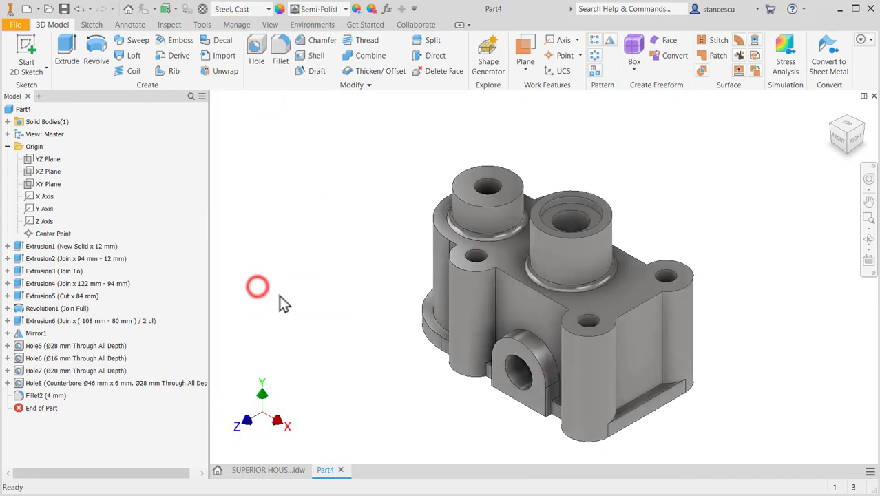
{"action": "left_click", "coordinate": [320, 10]}
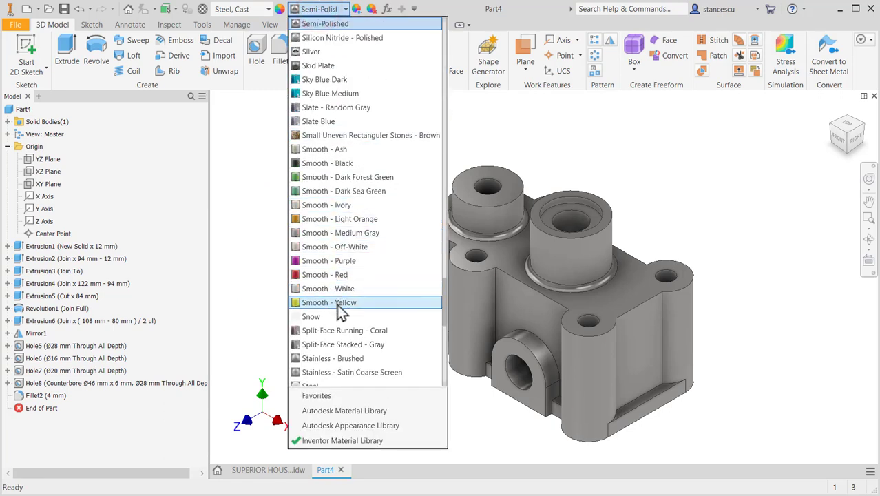
{"action": "scroll", "coordinate": [342, 313], "scroll_direction": "down", "scroll_amount": 1}
{"action": "left_click", "coordinate": [334, 358]}
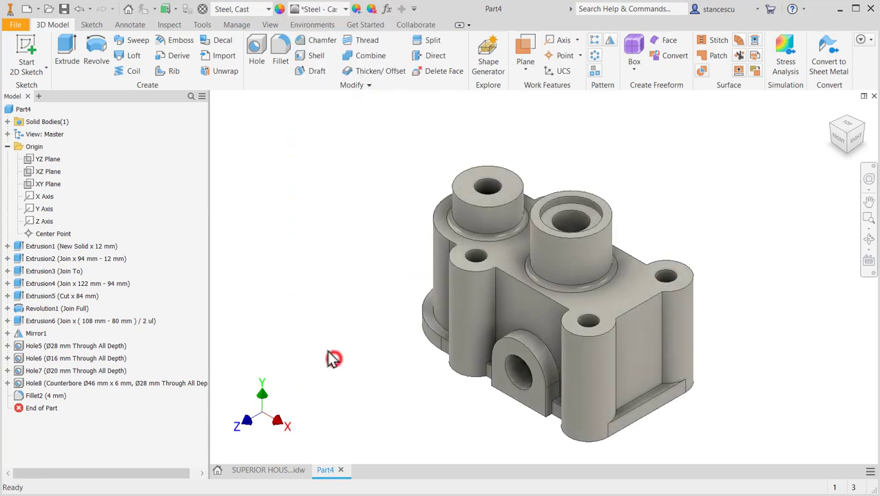
Apply a smooth darker grey appearance to the smaller upper boss's top and bore, the larger boss's counterbore and bore, the underside and a side port's face
{"action": "left_click", "coordinate": [462, 196]}
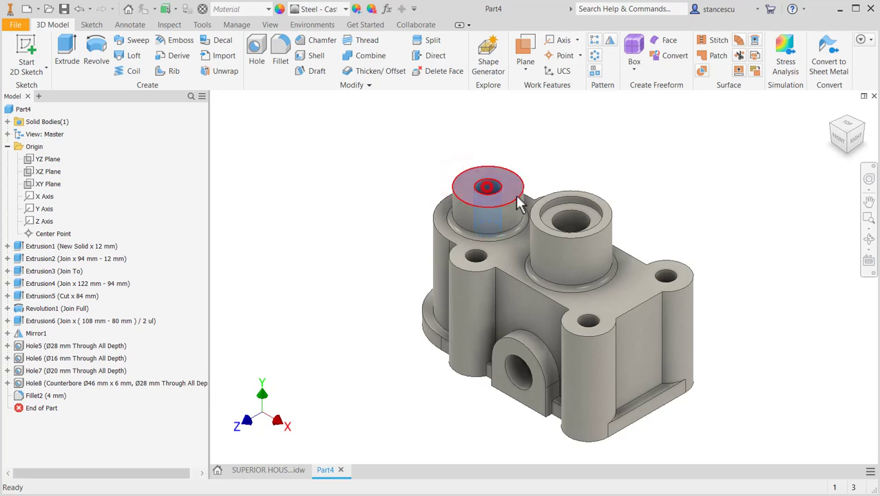
{"action": "scroll", "coordinate": [573, 208], "scroll_direction": "up", "scroll_amount": 3}
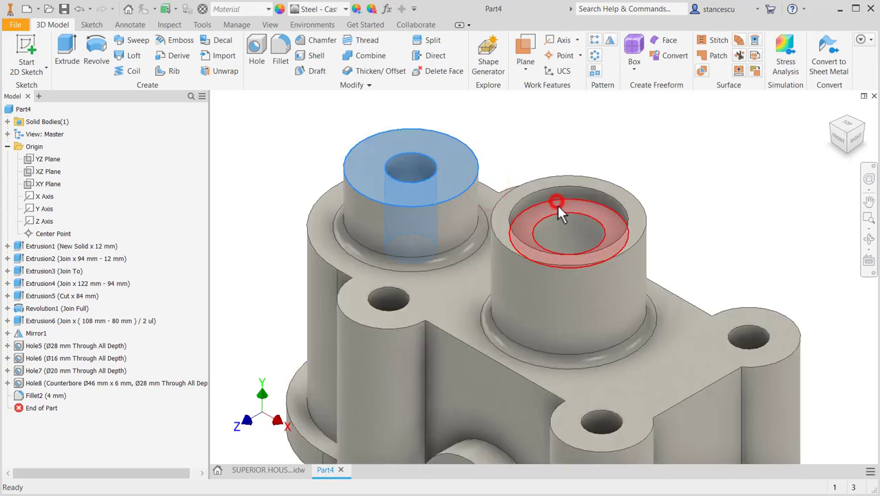
{"action": "left_click", "coordinate": [557, 206], "text": "ctrl"}
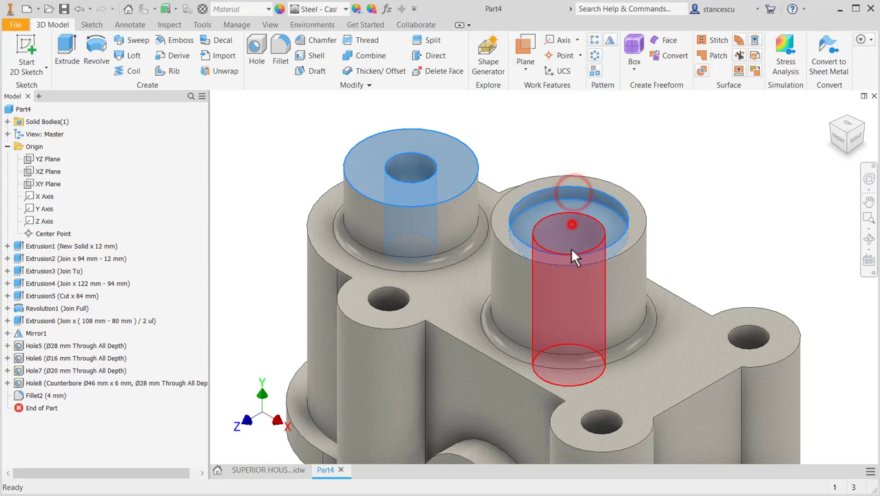
{"action": "middle_click_drag", "start_coordinate": [580, 304], "coordinate": [606, 237]}
{"action": "scroll", "coordinate": [588, 289], "scroll_direction": "up", "scroll_amount": 3}
{"action": "middle_click_drag", "start_coordinate": [588, 338], "coordinate": [611, 277], "text": "shift"}
{"action": "left_click", "coordinate": [548, 281], "text": "ctrl"}
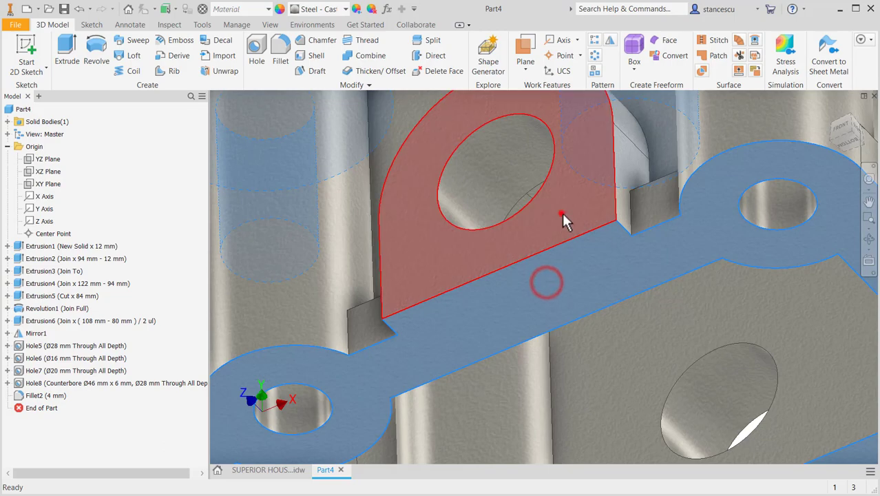
{"action": "middle_click_drag", "start_coordinate": [658, 313], "coordinate": [493, 323], "text": "shift"}
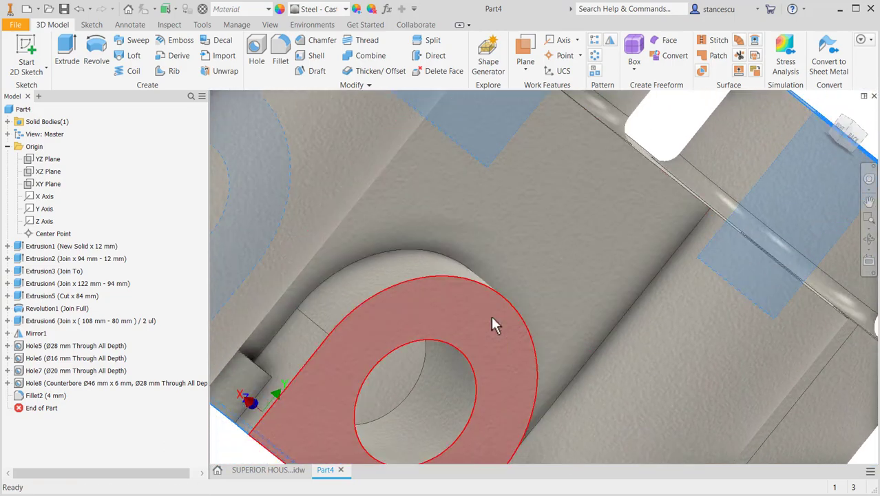
{"action": "left_click", "coordinate": [490, 321], "text": "ctrl"}
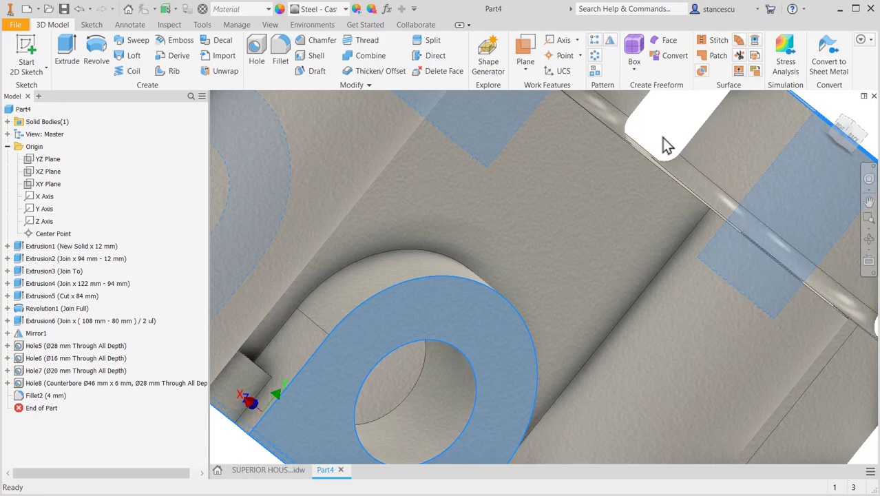
{"action": "left_click", "coordinate": [340, 9]}
{"action": "left_click", "coordinate": [334, 34]}
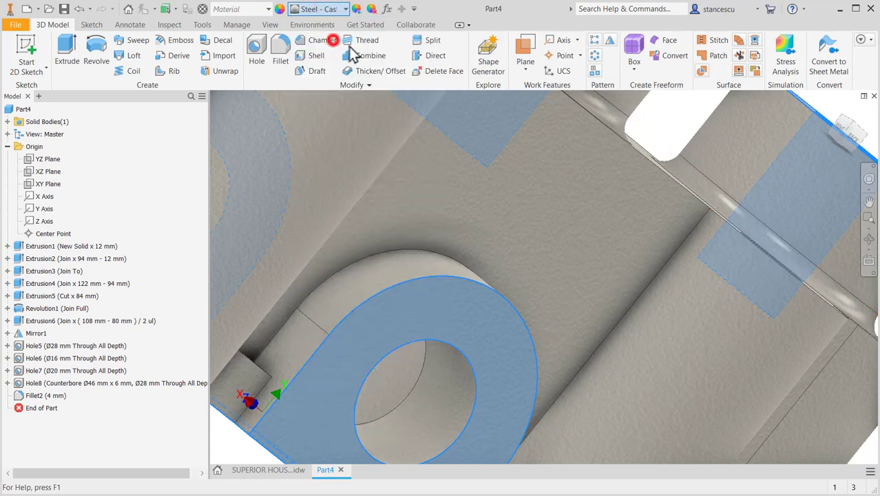
{"action": "left_click", "coordinate": [663, 135]}
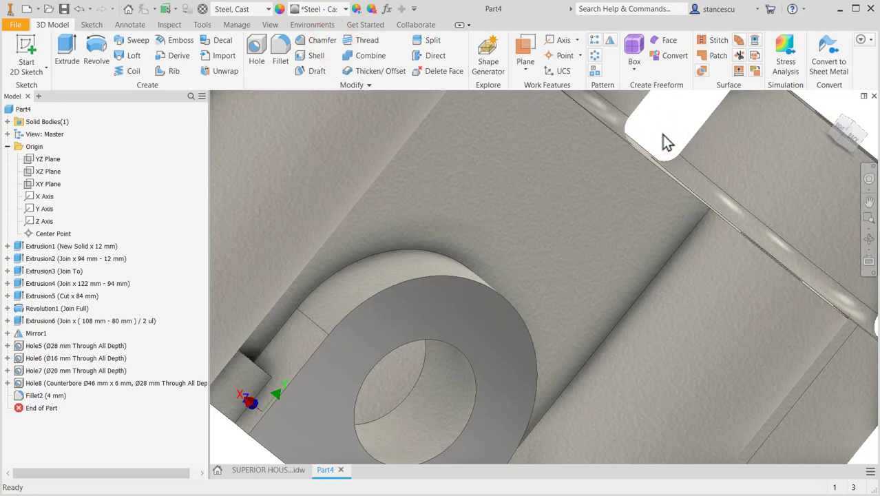
{"action": "key", "text": "F6"}
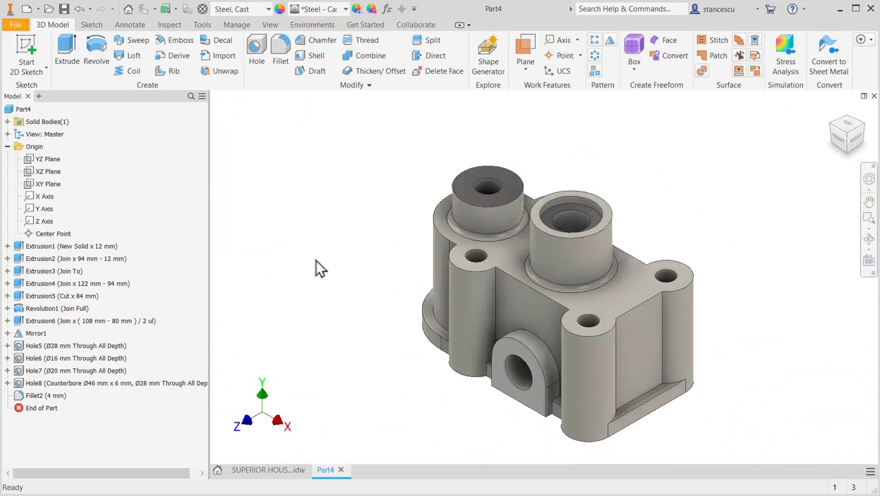
Update the physical properties in Part4's iProperties to check the mass of the cast steel part, leaving the other properties as they are
{"action": "right_click", "coordinate": [11, 114]}
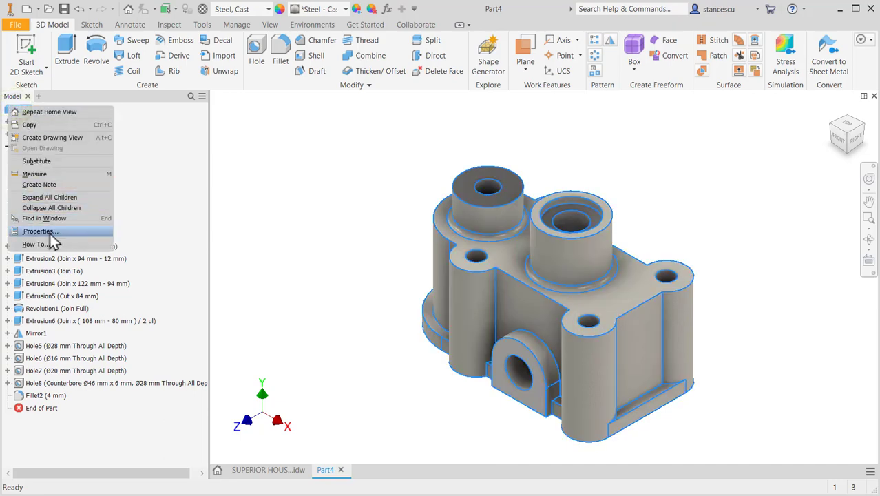
{"action": "left_click", "coordinate": [41, 232]}
{"action": "left_click", "coordinate": [474, 80]}
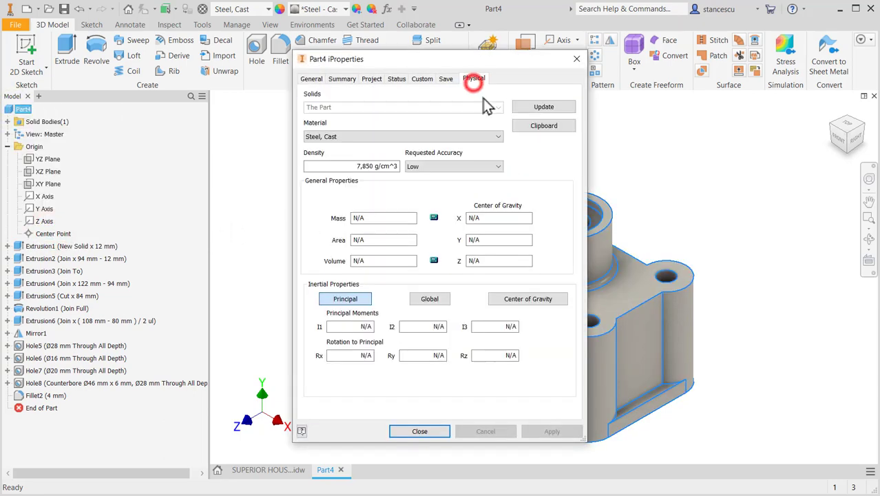
{"action": "left_click", "coordinate": [542, 107]}
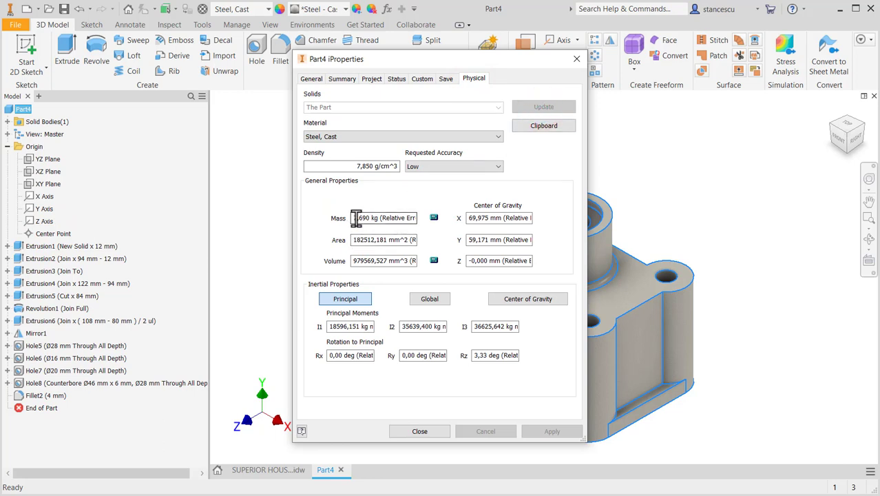
{"action": "left_click", "coordinate": [419, 435]}
{"action": "left_click", "coordinate": [721, 197]}
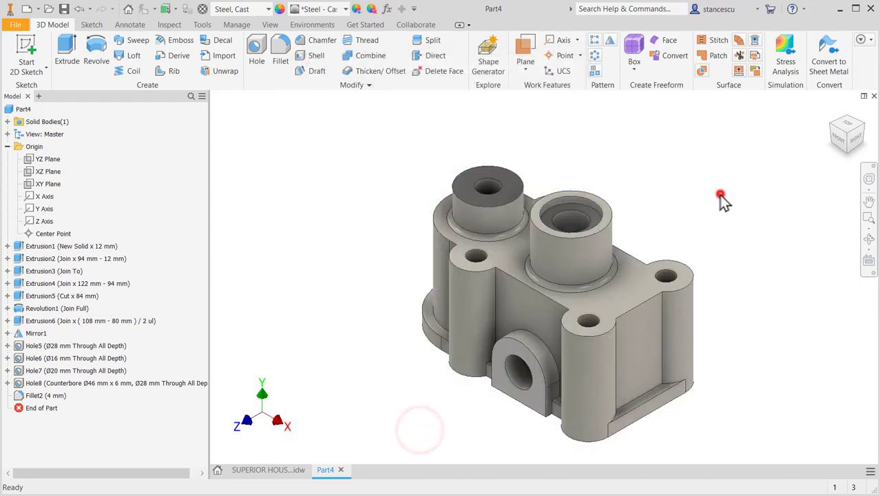